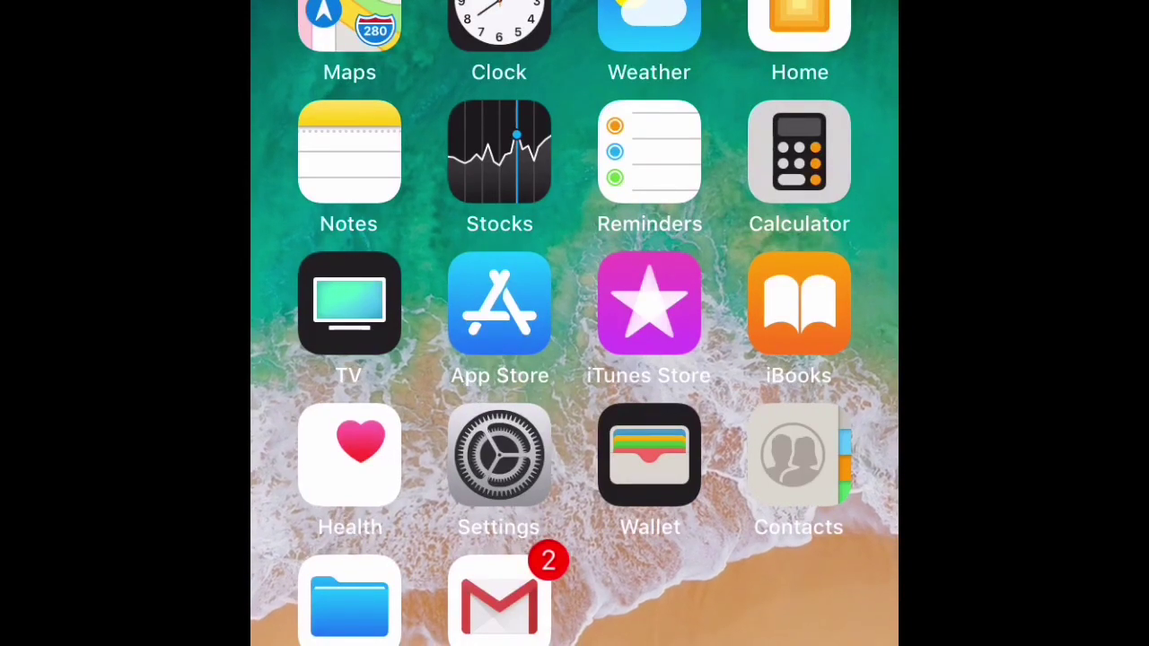
Step: Swipe to the next home screen page of apps
{"action": "left_click_drag", "start_coordinate": [763, 359], "coordinate": [404, 359]}
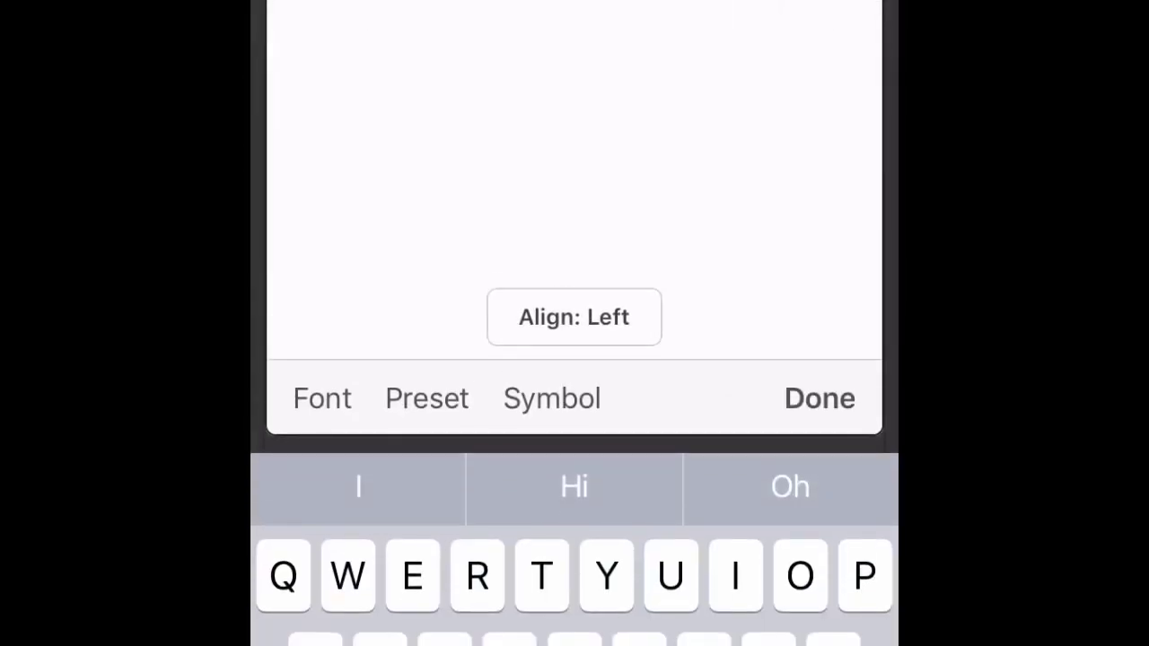
Step: Enter centre-aligned 'Kassvlogs' text set in the Luckiest Guy font
{"action": "left_click", "coordinate": [573, 317]}
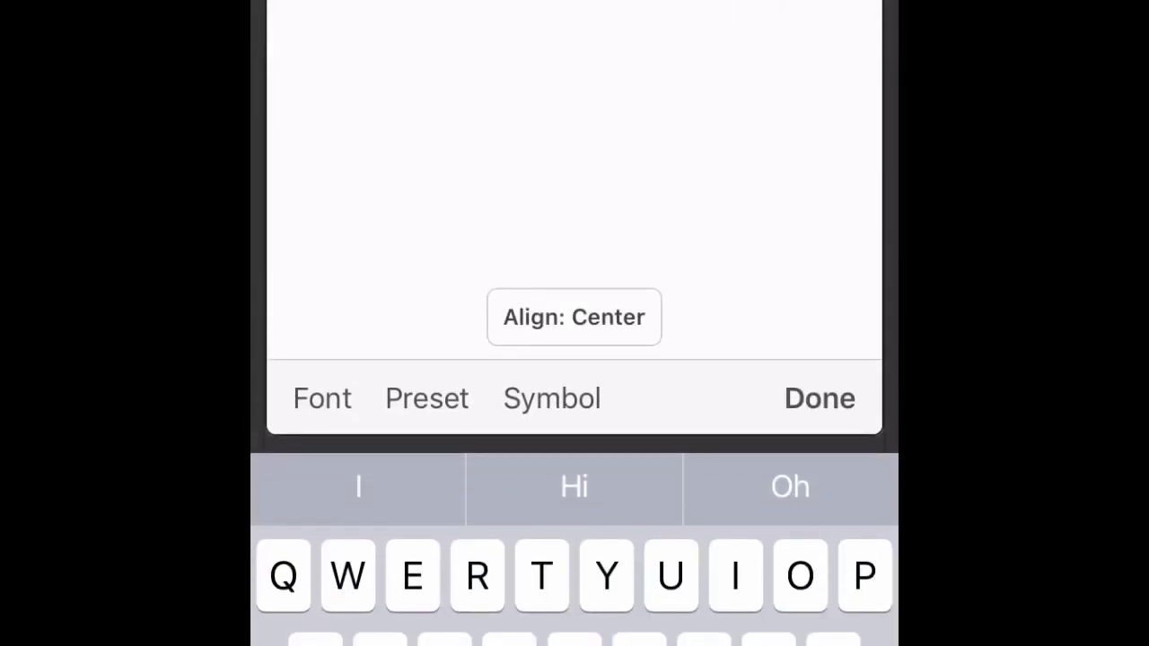
{"action": "type", "text": "Kass"}
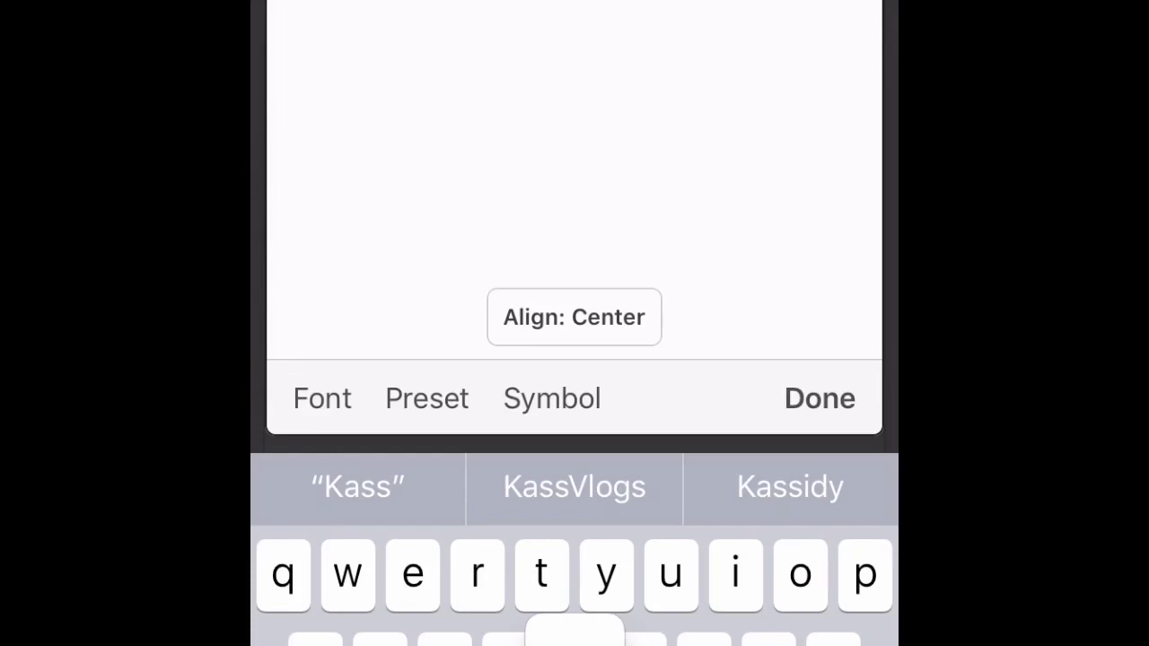
{"action": "type", "text": "vlogs"}
{"action": "left_click", "coordinate": [323, 398]}
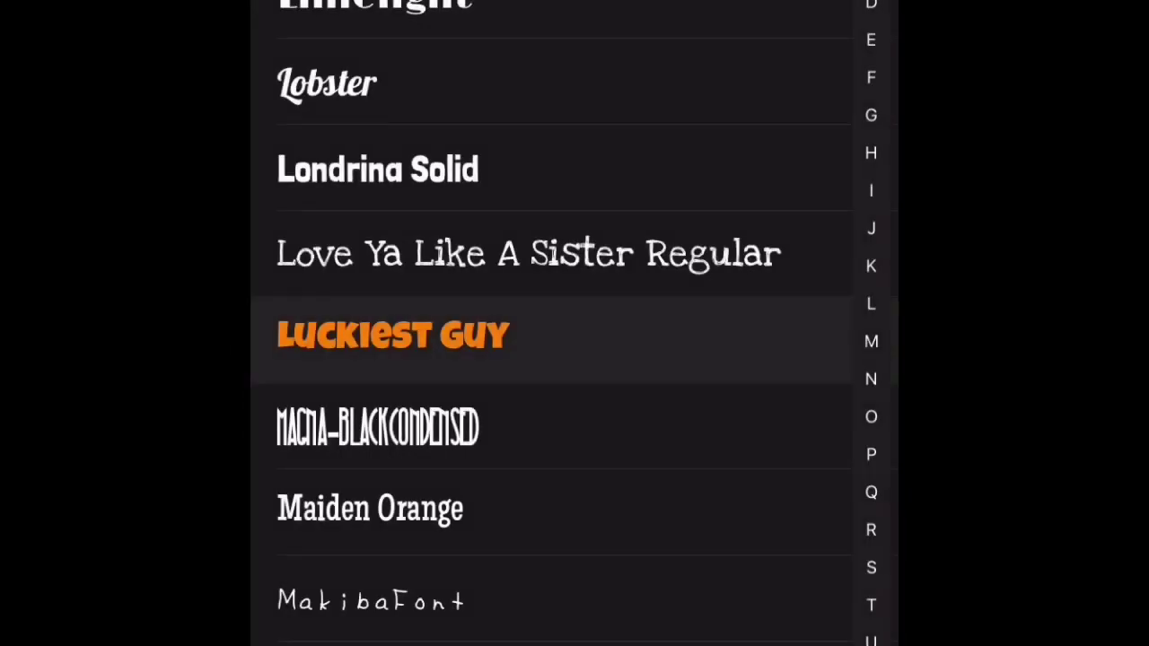
{"action": "left_click", "coordinate": [393, 335]}
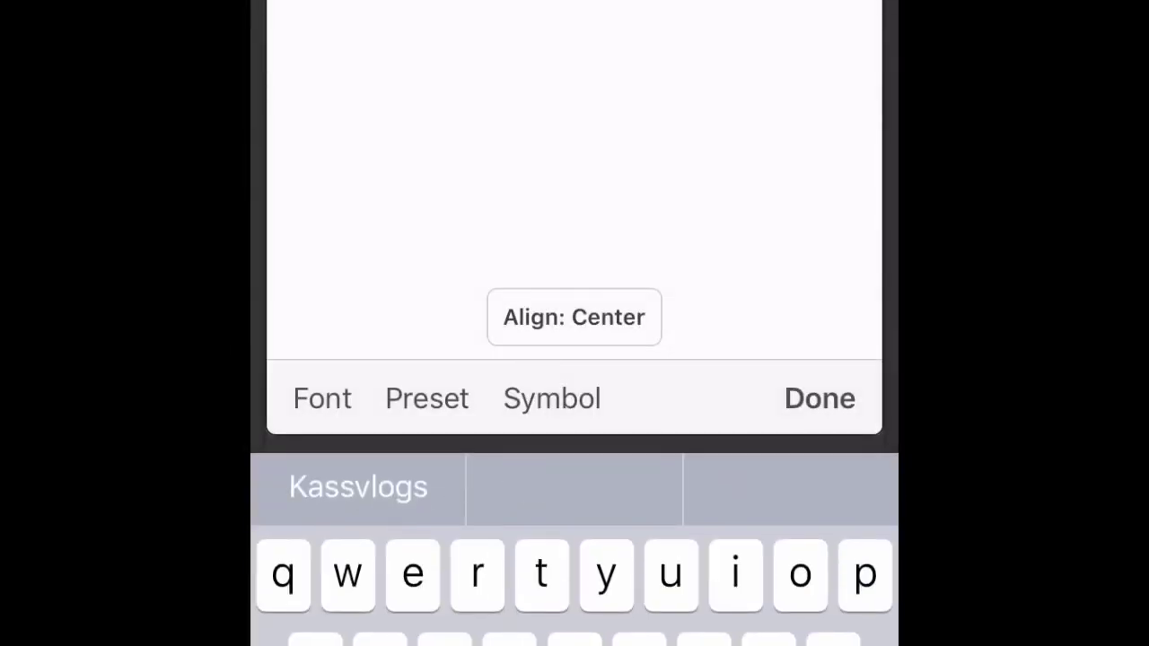
Step: Append an airplane symbol and place the title on the canvas
{"action": "left_click", "coordinate": [551, 399]}
{"action": "scroll", "coordinate": [574, 512], "scroll_direction": "down", "scroll_amount": 2}
{"action": "scroll", "coordinate": [575, 512], "scroll_direction": "down", "scroll_amount": 10}
{"action": "scroll", "coordinate": [575, 511], "scroll_direction": "down", "scroll_amount": 5}
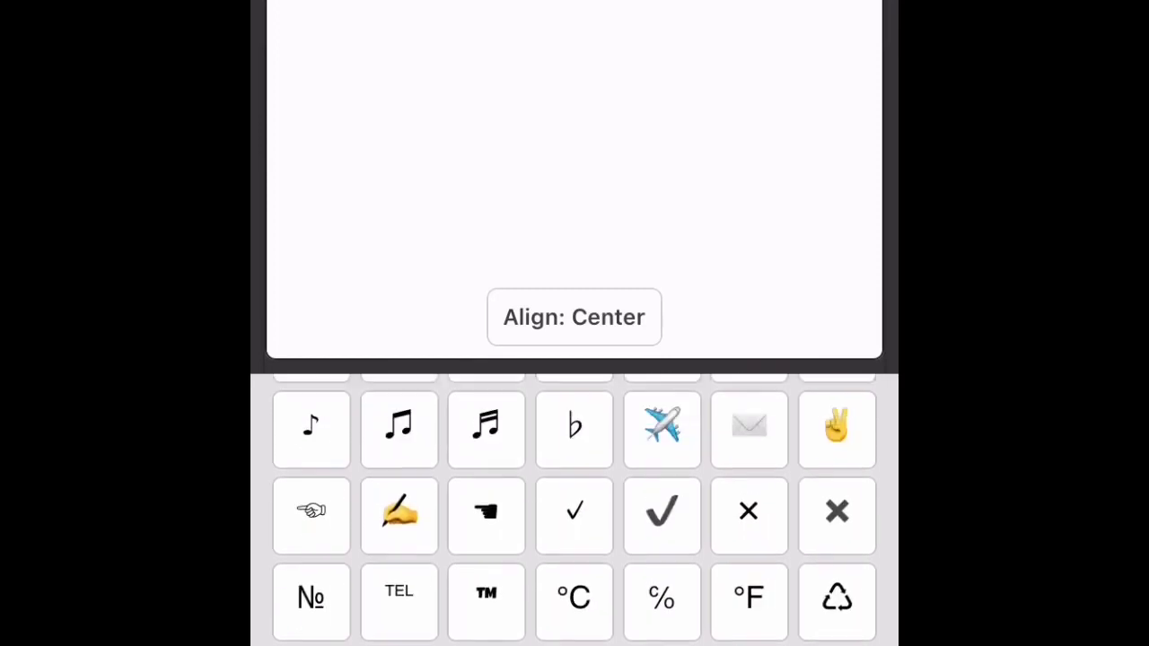
{"action": "left_click", "coordinate": [663, 492]}
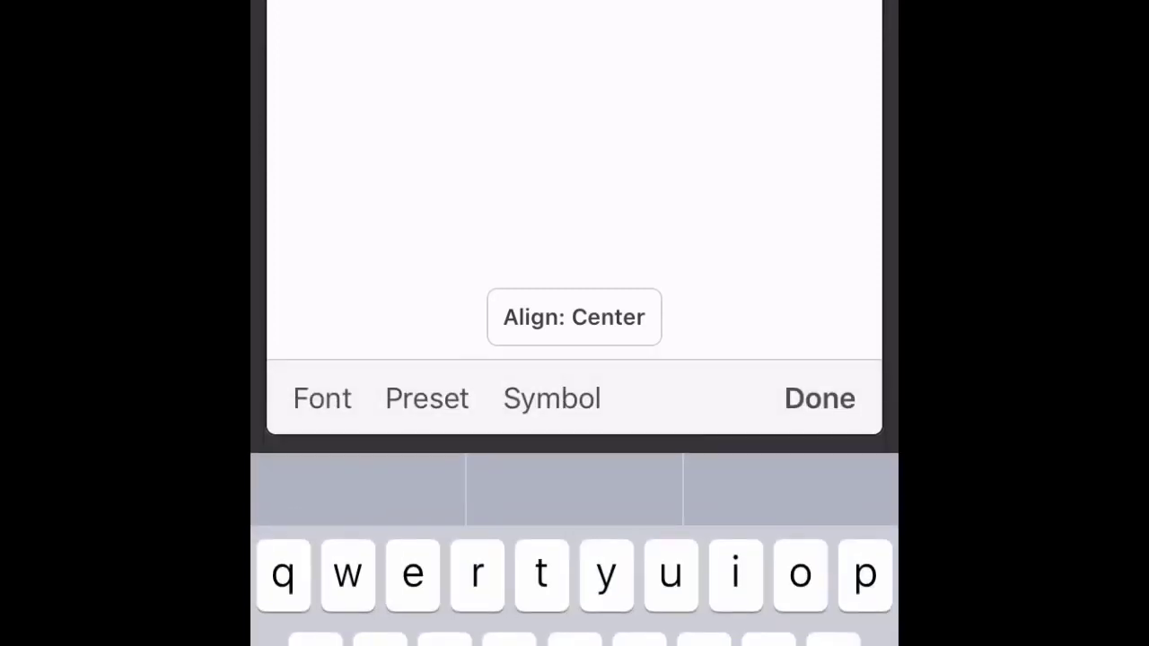
{"action": "left_click", "coordinate": [820, 399]}
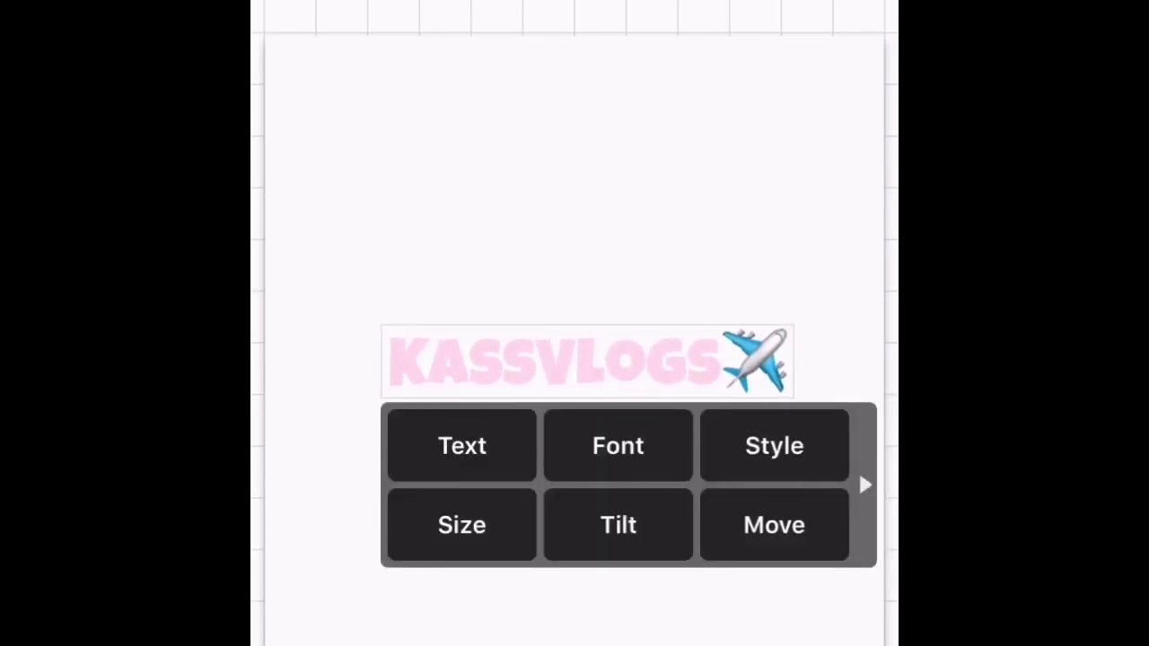
Step: Give the title a vertical gradient fill starting from a pink swatch
{"action": "left_click", "coordinate": [774, 446]}
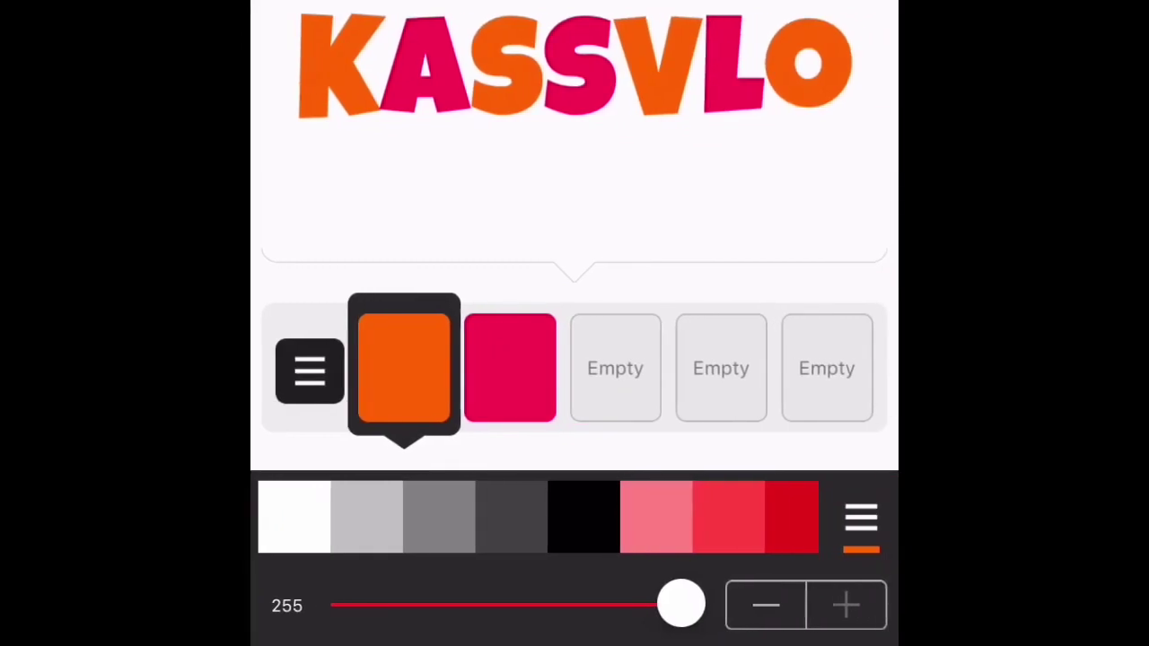
{"action": "left_click", "coordinate": [310, 371]}
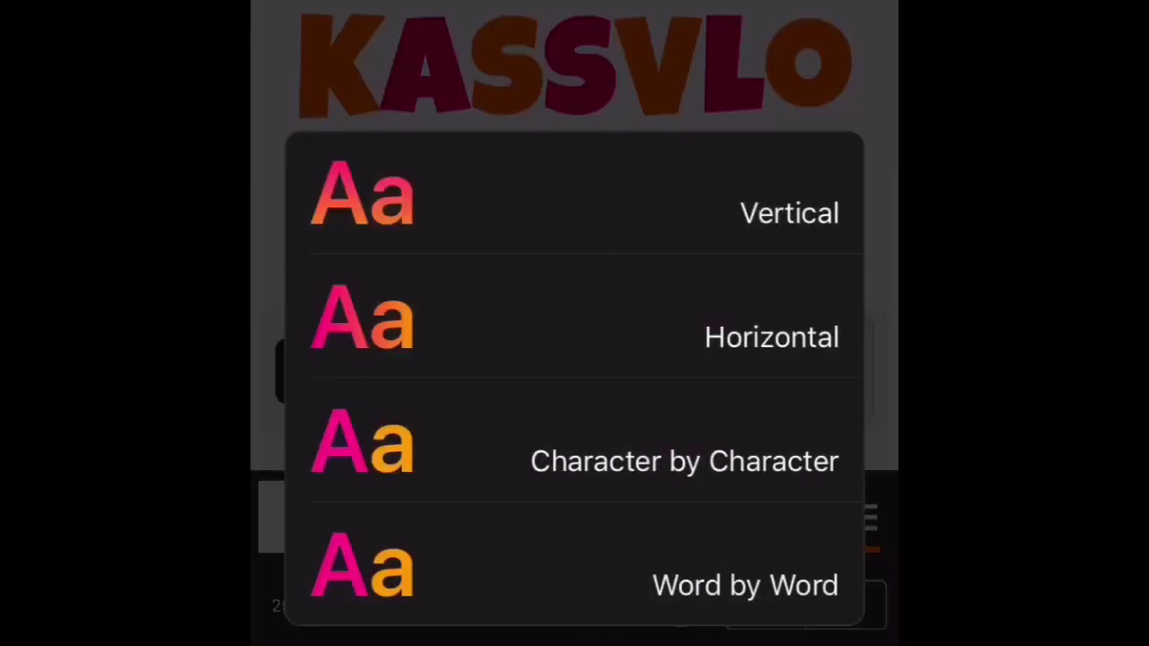
{"action": "left_click", "coordinate": [575, 319]}
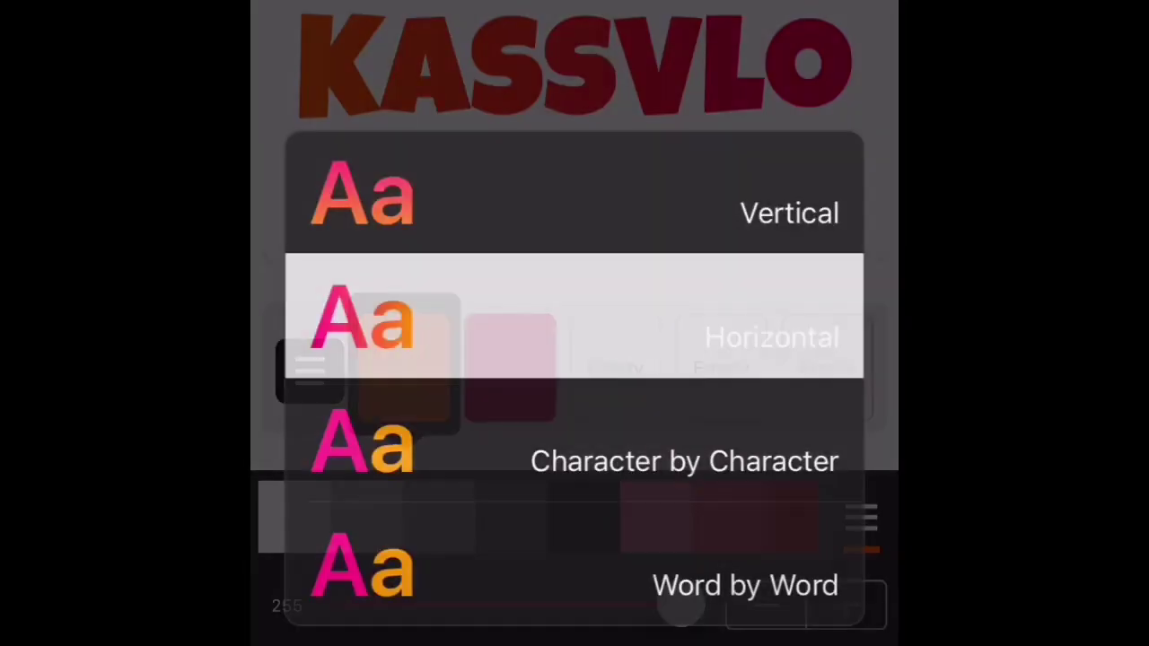
{"action": "left_click", "coordinate": [310, 371]}
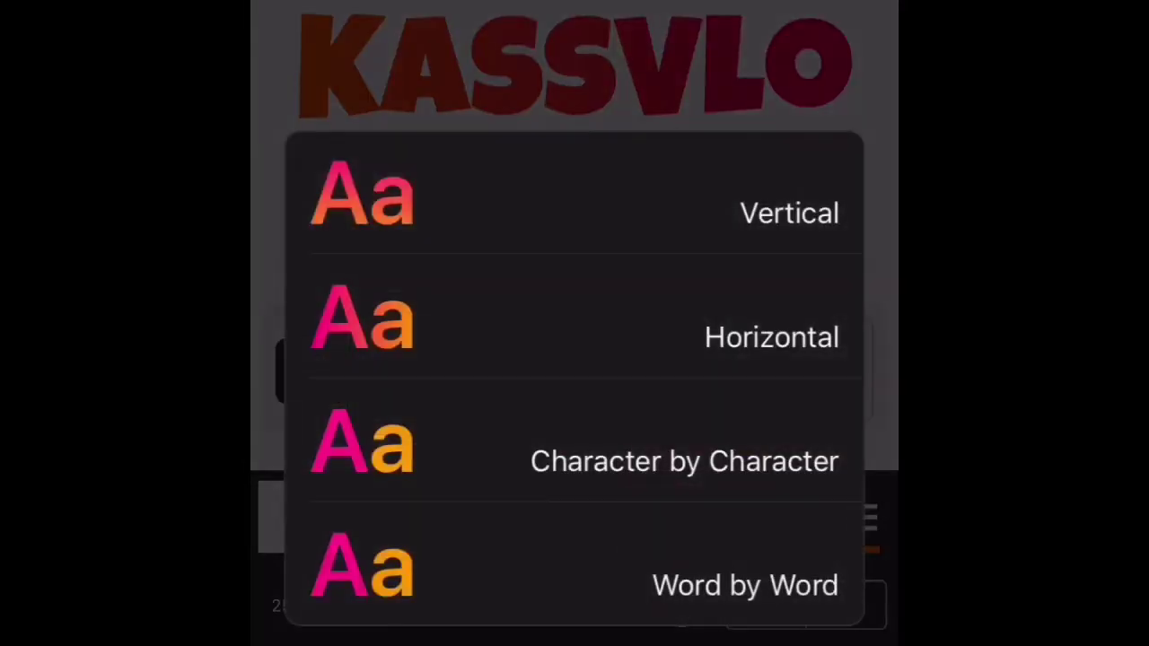
{"action": "left_click", "coordinate": [574, 210]}
{"action": "left_click_drag", "start_coordinate": [763, 517], "coordinate": [314, 517]}
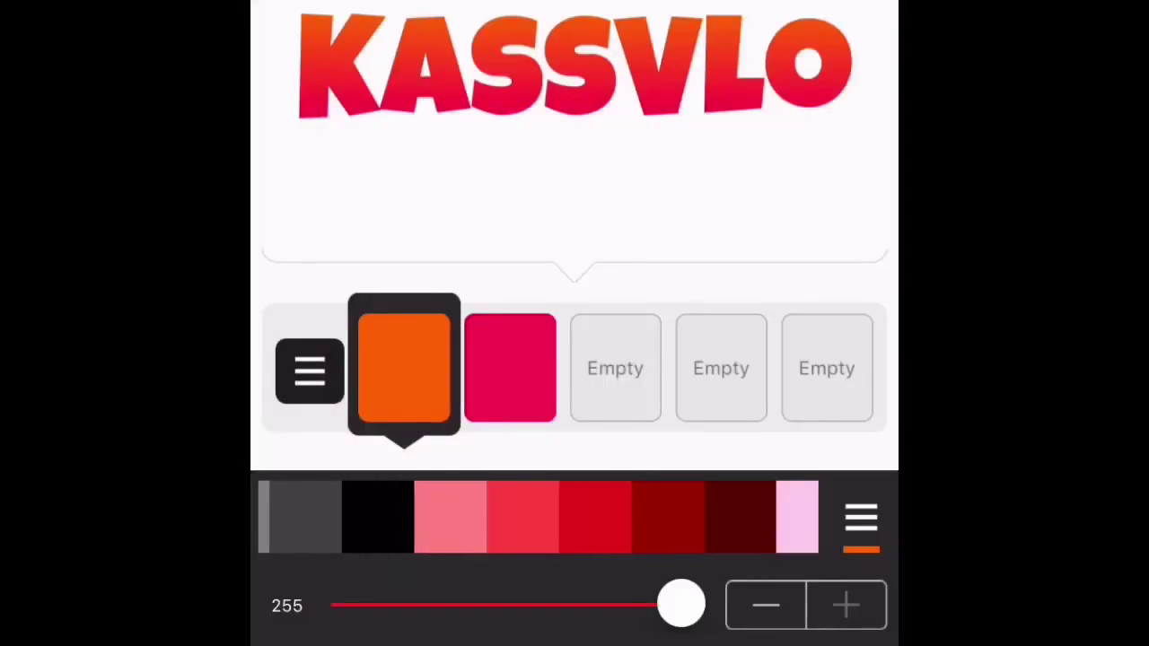
Step: Set the first two gradient colours to pink and add a light pink third
{"action": "left_click", "coordinate": [498, 517]}
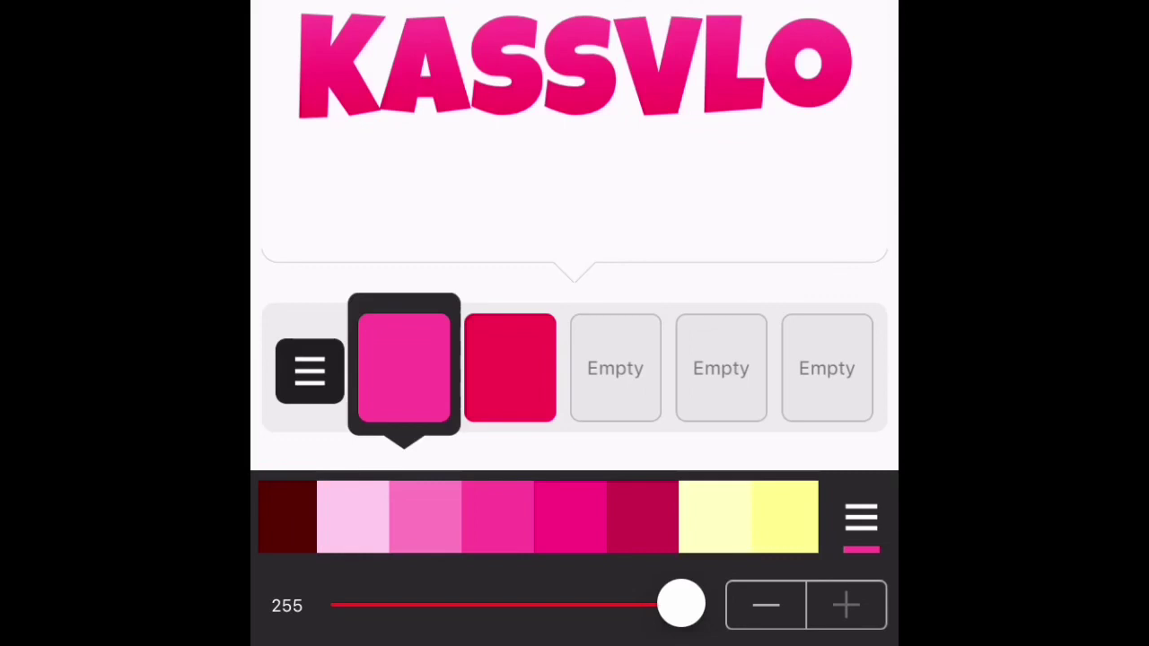
{"action": "left_click", "coordinate": [570, 517]}
{"action": "left_click", "coordinate": [498, 517]}
{"action": "left_click", "coordinate": [510, 369]}
{"action": "left_click", "coordinate": [499, 517]}
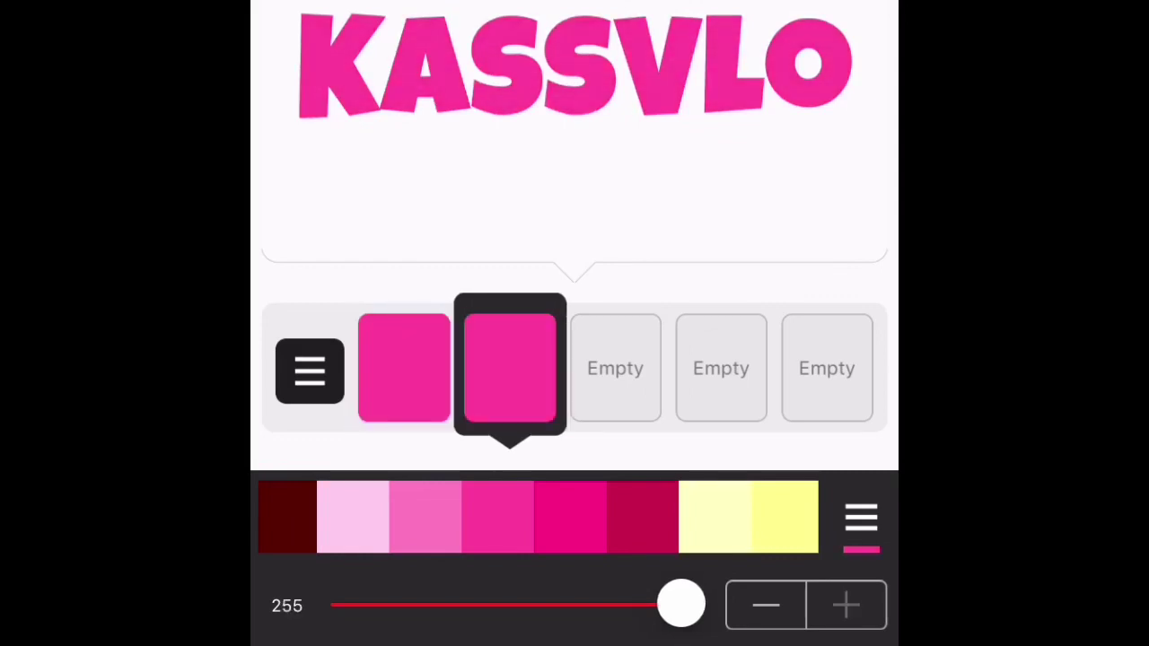
{"action": "left_click", "coordinate": [615, 368]}
{"action": "left_click", "coordinate": [426, 517]}
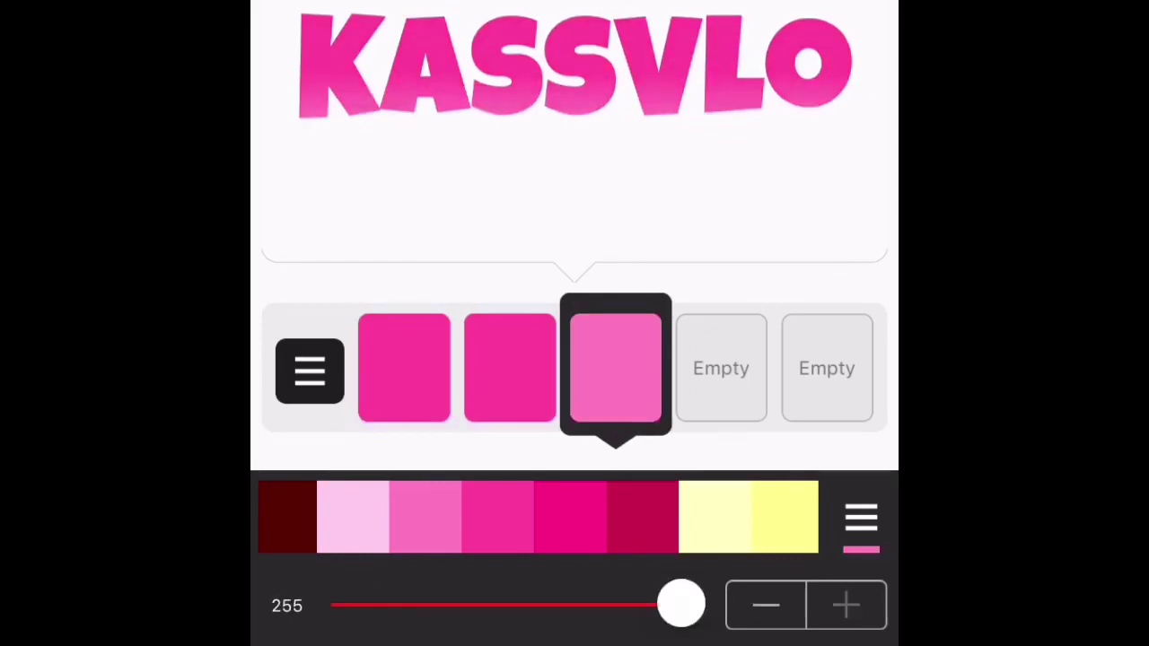
Step: Make the first colour deep pink, keep the second pink, and add a light pink fourth
{"action": "left_click", "coordinate": [404, 368]}
{"action": "left_click", "coordinate": [570, 517]}
{"action": "left_click", "coordinate": [510, 368]}
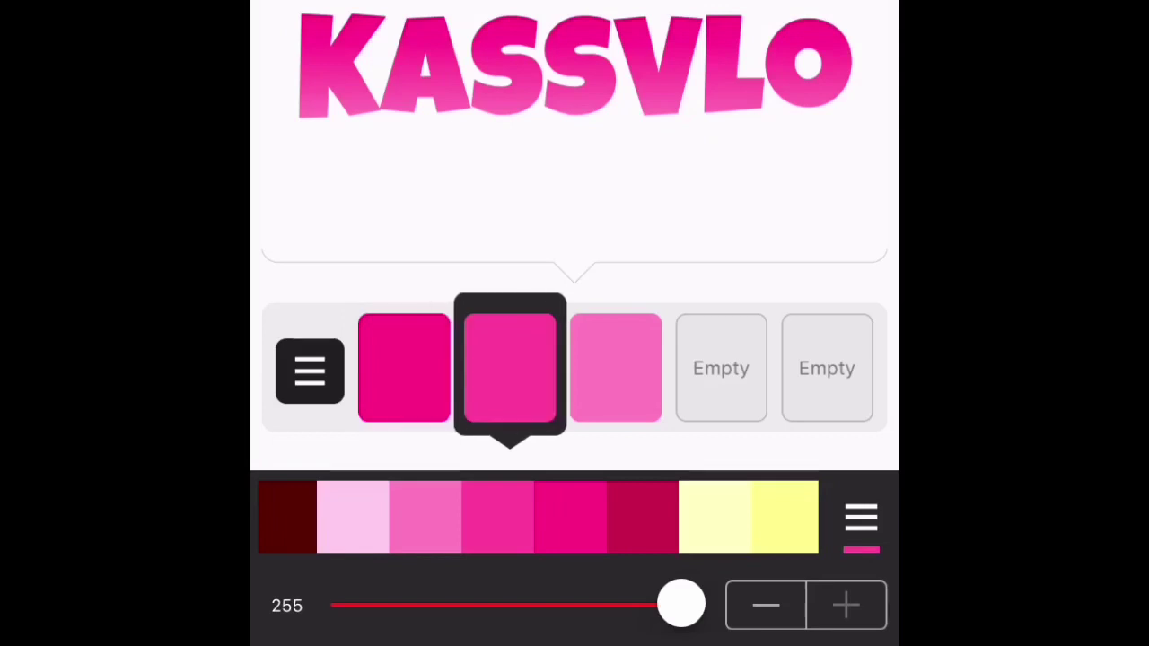
{"action": "left_click", "coordinate": [570, 517]}
{"action": "left_click", "coordinate": [498, 517]}
{"action": "left_click", "coordinate": [615, 368]}
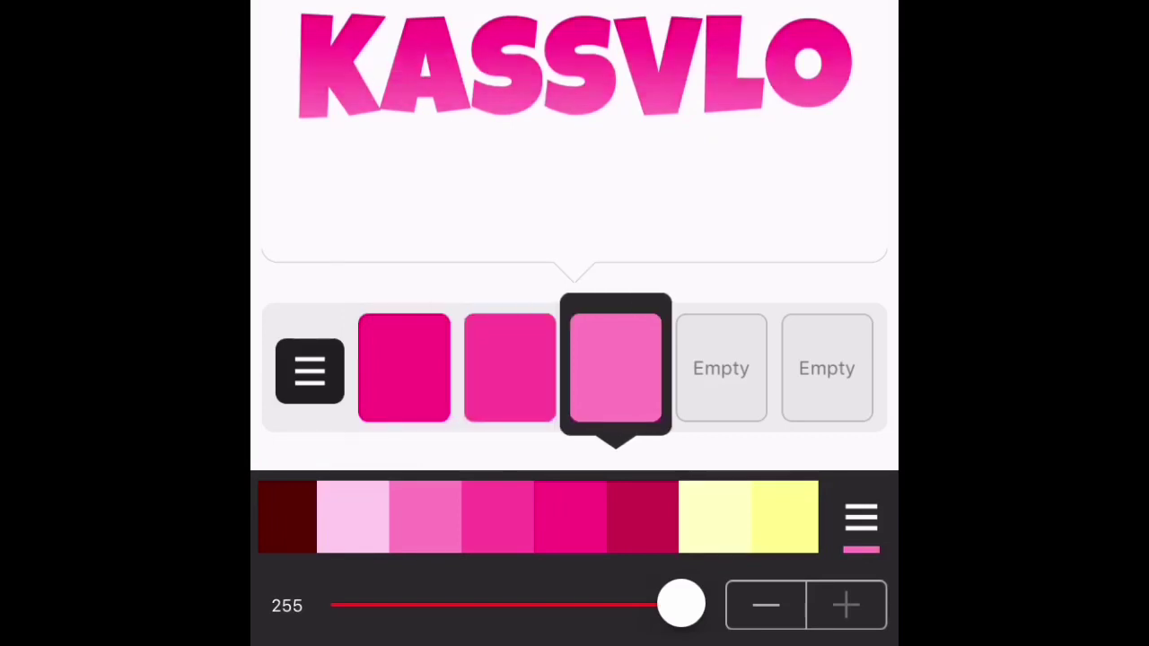
{"action": "left_click", "coordinate": [721, 368]}
{"action": "left_click", "coordinate": [353, 517]}
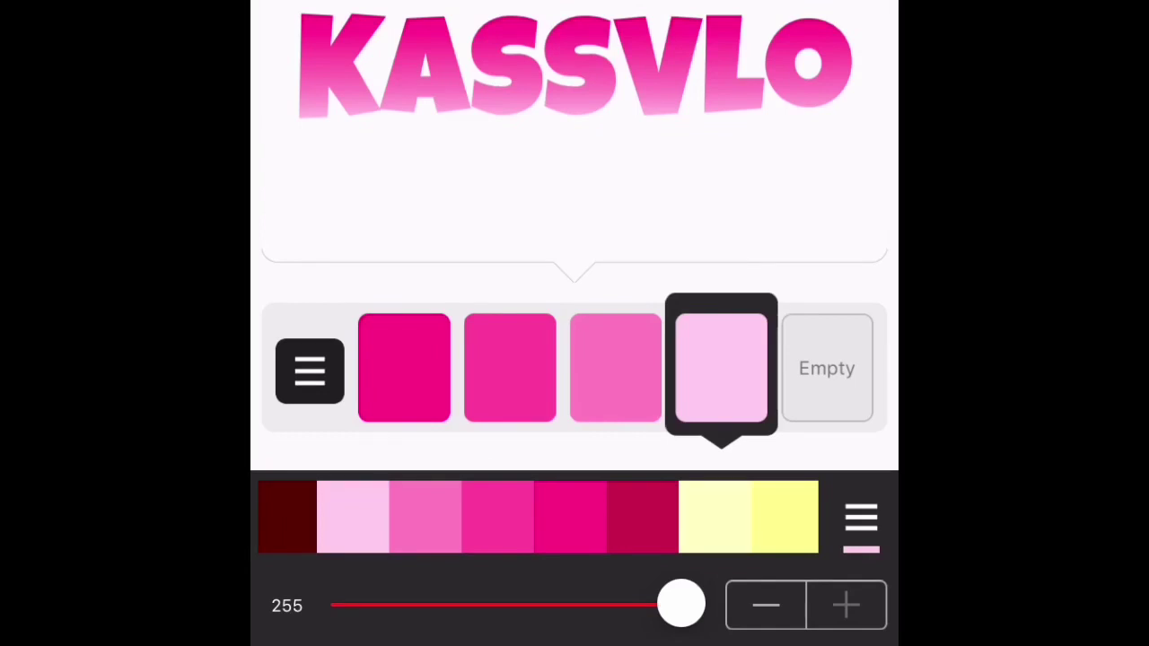
Step: Switch the gradient direction to Horizontal, then back to Vertical
{"action": "left_click", "coordinate": [310, 371]}
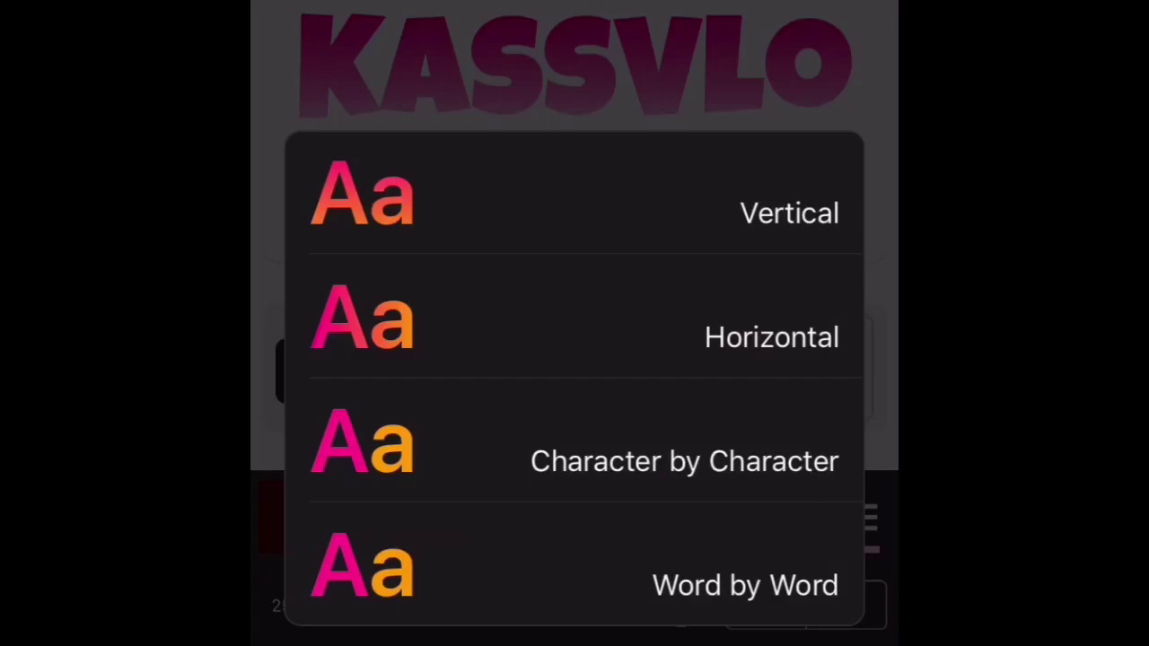
{"action": "left_click", "coordinate": [772, 337]}
{"action": "left_click", "coordinate": [309, 370]}
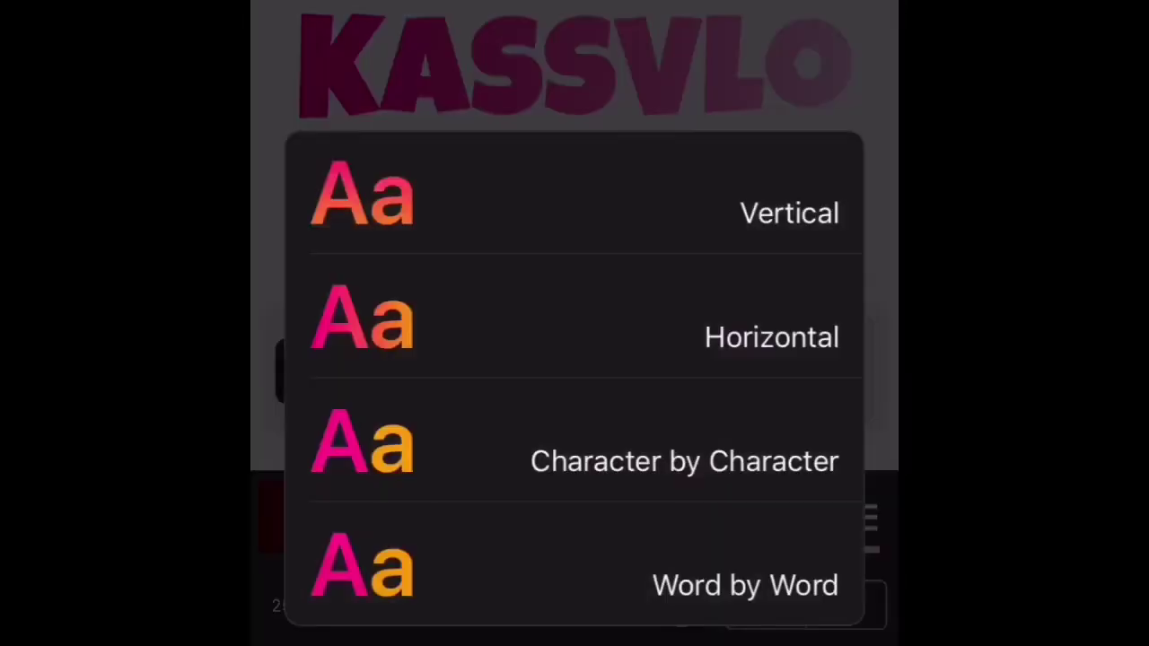
{"action": "left_click", "coordinate": [772, 197]}
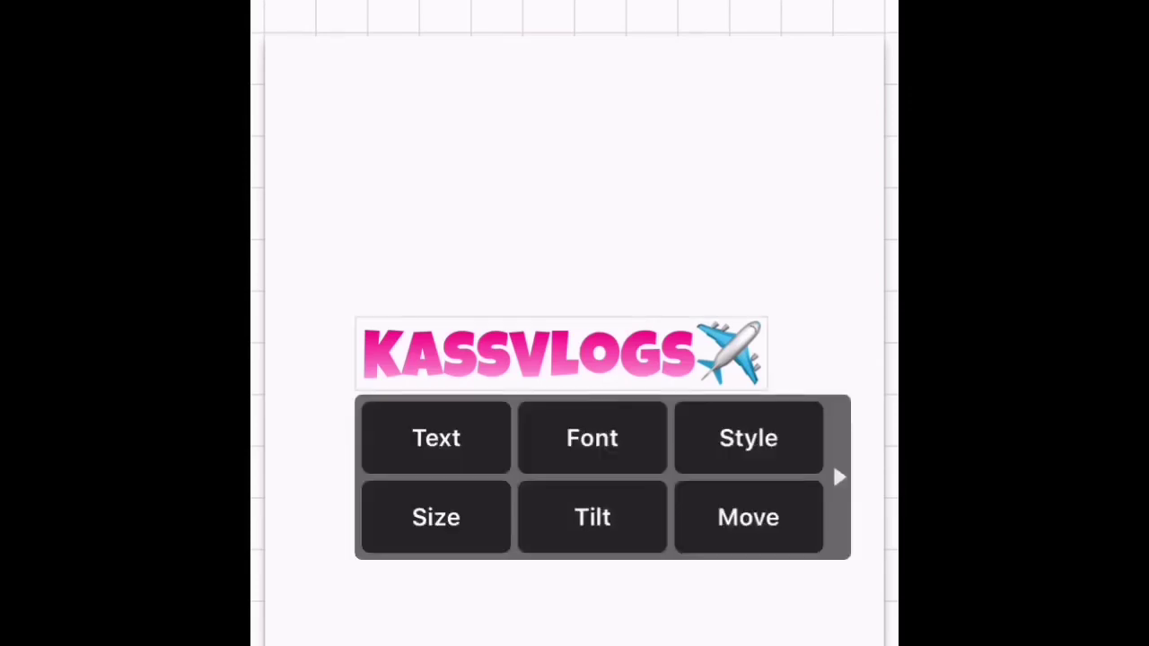
Step: Enlarge the title to size 1.04 and save the image from the share menu
{"action": "left_click", "coordinate": [436, 517]}
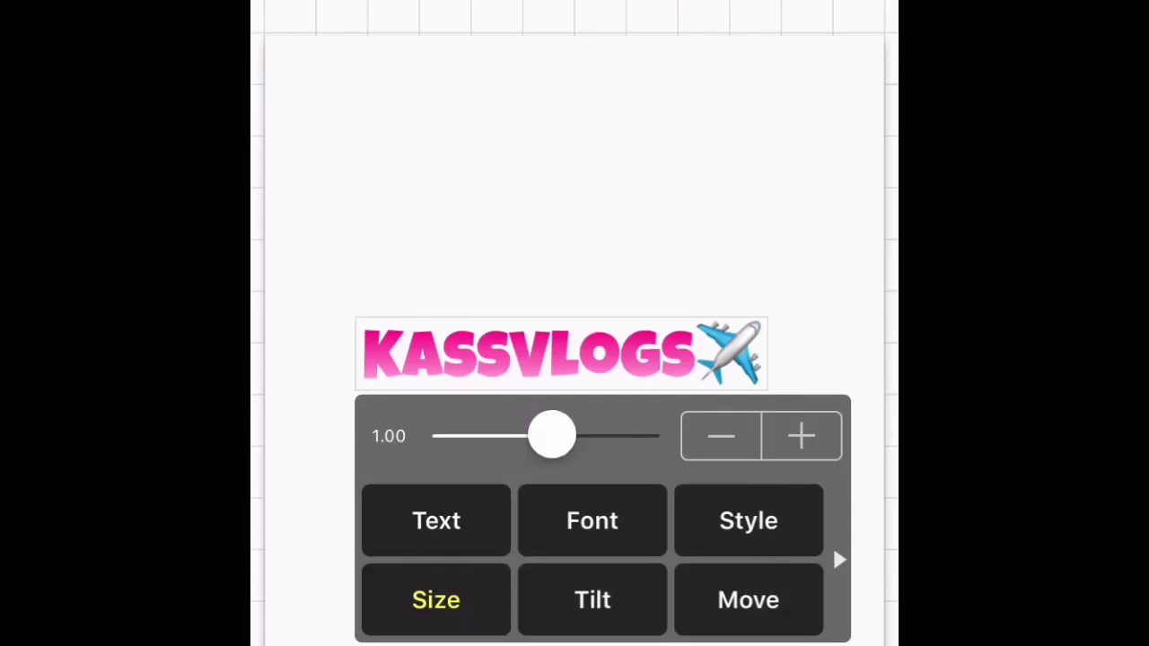
{"action": "left_click", "coordinate": [801, 437]}
{"action": "left_click", "coordinate": [801, 437]}
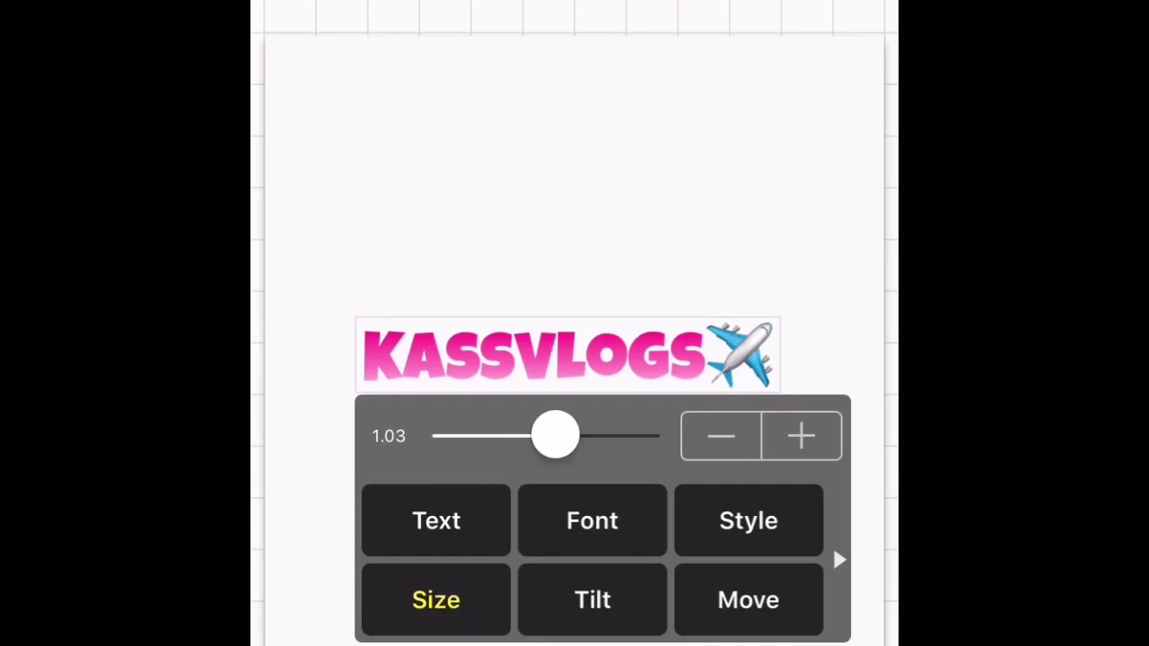
{"action": "left_click", "coordinate": [801, 436]}
{"action": "left_click", "coordinate": [574, 179]}
{"action": "left_click", "coordinate": [590, 633]}
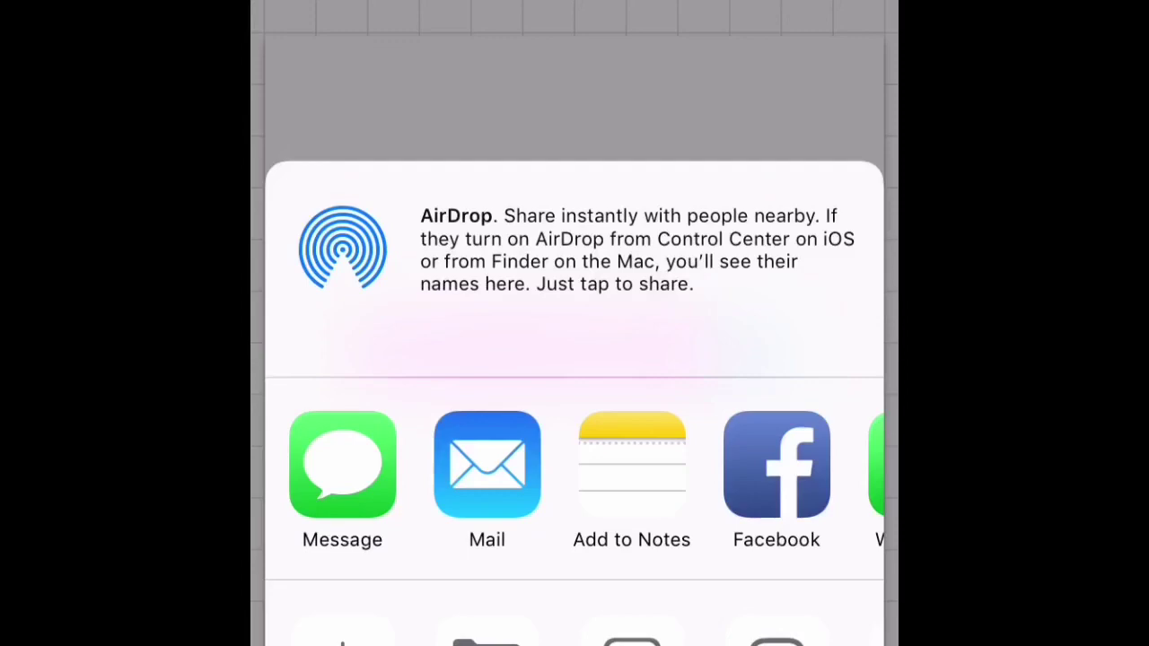
{"action": "scroll", "coordinate": [574, 434], "scroll_direction": "right", "scroll_amount": 2}
Step: Dismiss the Saved alert, search the App Store for an editing app, and return home
{"action": "left_click", "coordinate": [342, 628]}
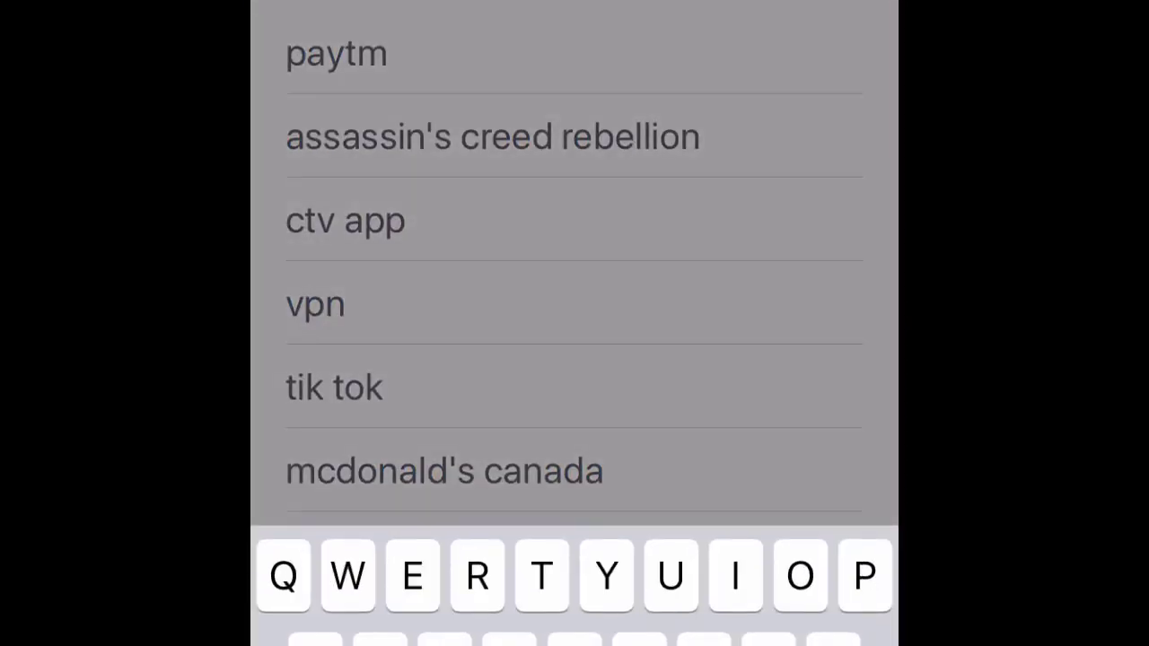
{"action": "type", "text": "lin"}
{"action": "key", "text": "BackSpace"}
{"action": "key", "text": "BackSpace"}
{"action": "key", "text": "BackSpace"}
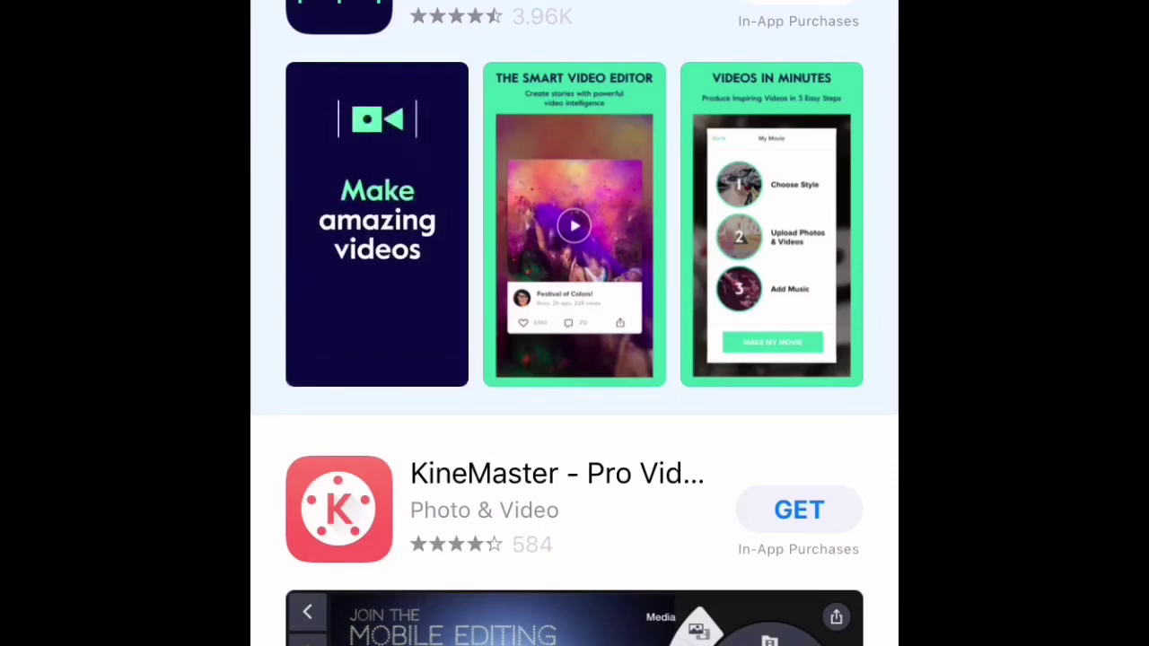
{"action": "key", "text": "super"}
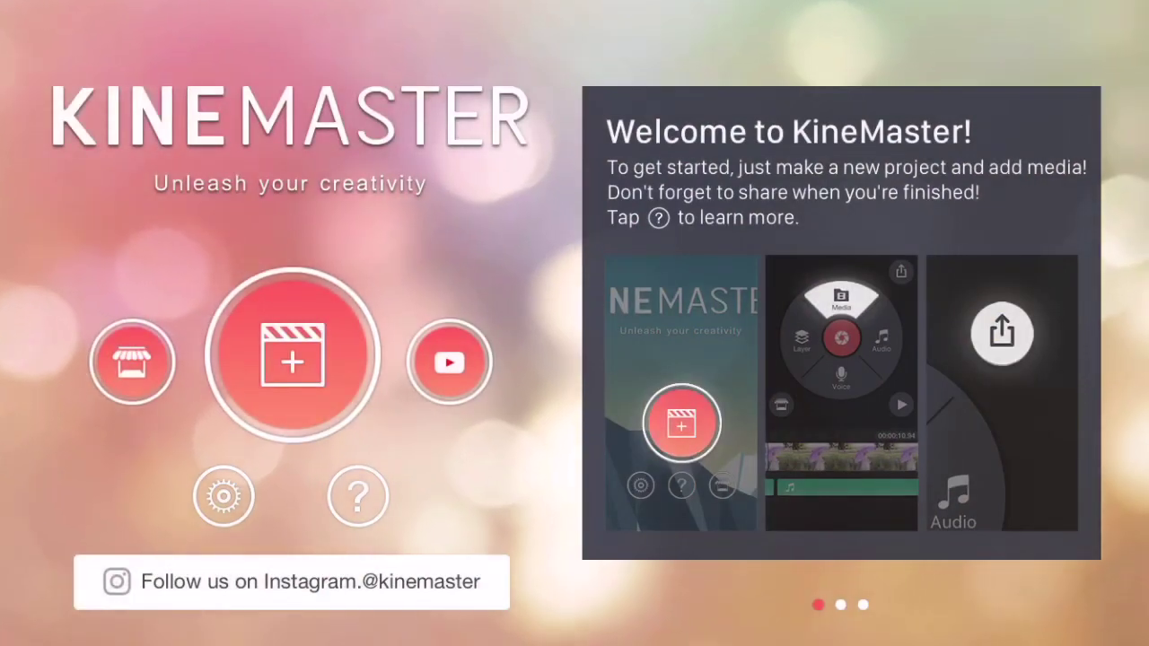
Step: Start a new 16:9 KineMaster project and browse to the Recently Added album
{"action": "left_click", "coordinate": [292, 356]}
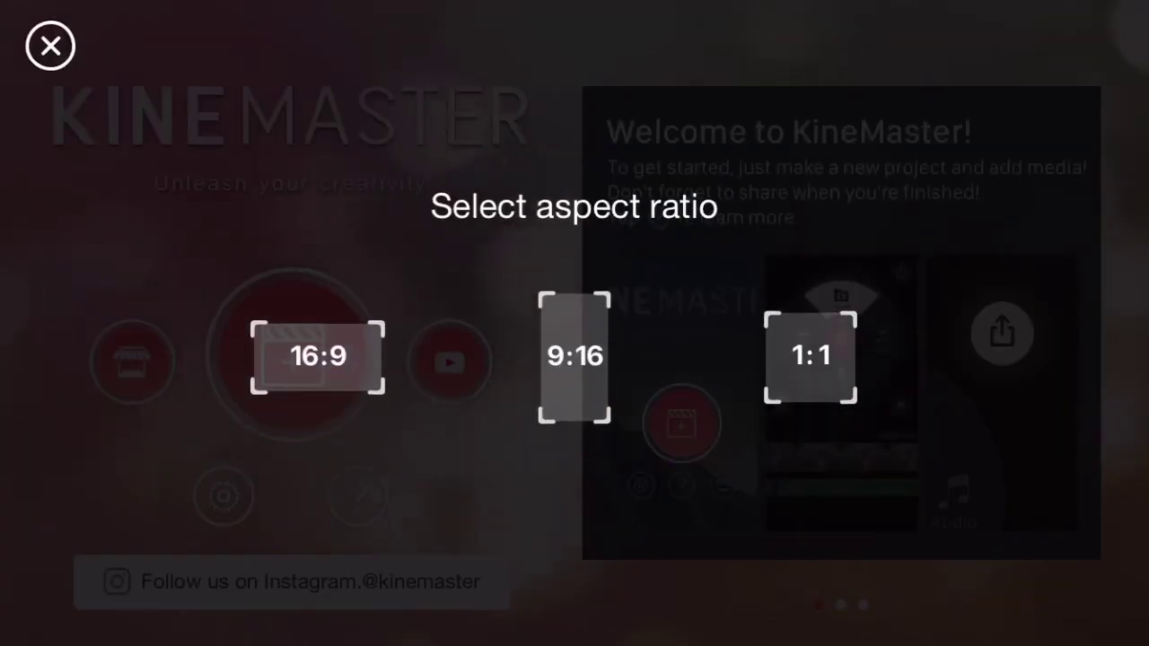
{"action": "left_click", "coordinate": [318, 356]}
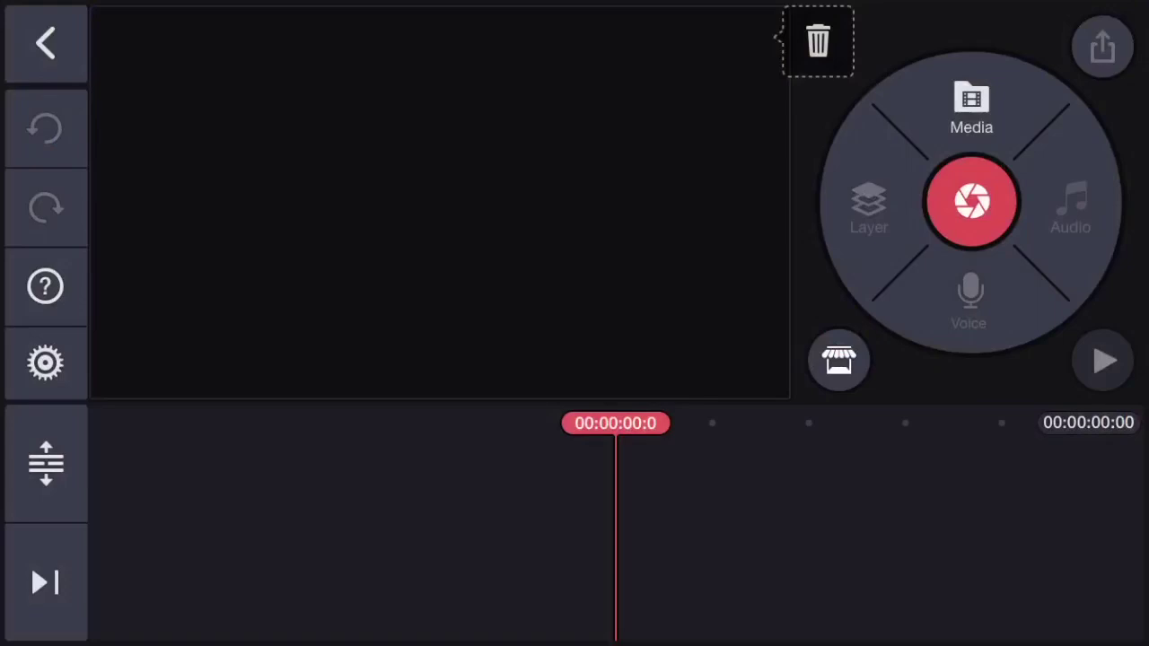
{"action": "left_click", "coordinate": [972, 108]}
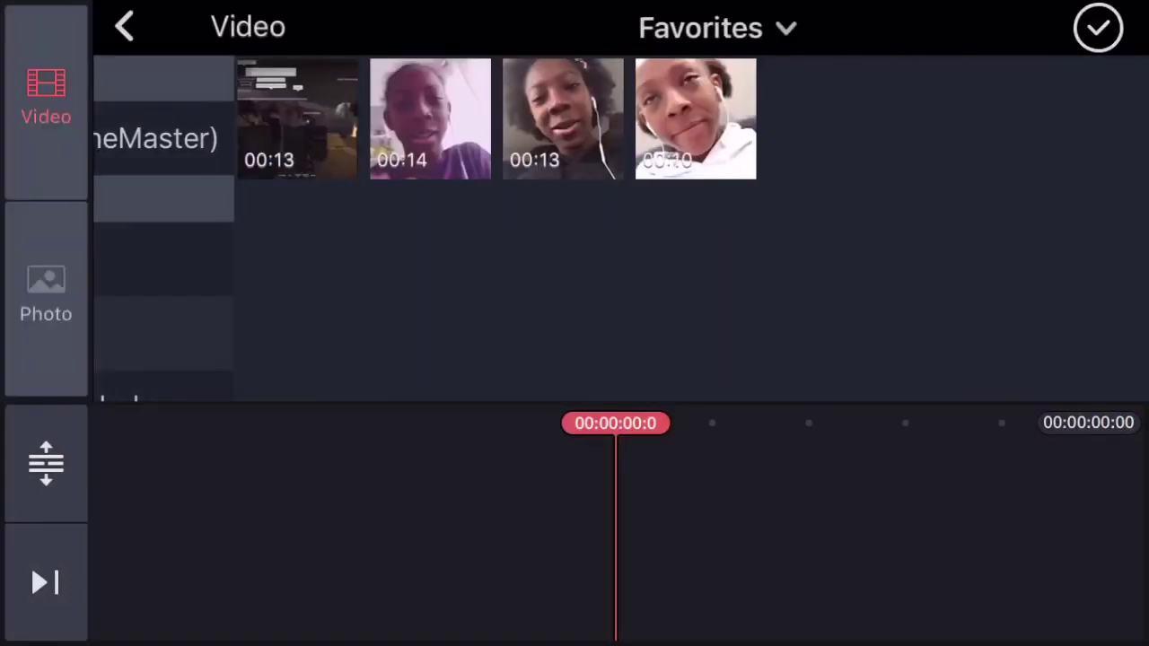
{"action": "left_click", "coordinate": [121, 26]}
{"action": "scroll", "coordinate": [620, 269], "scroll_direction": "down", "scroll_amount": 2}
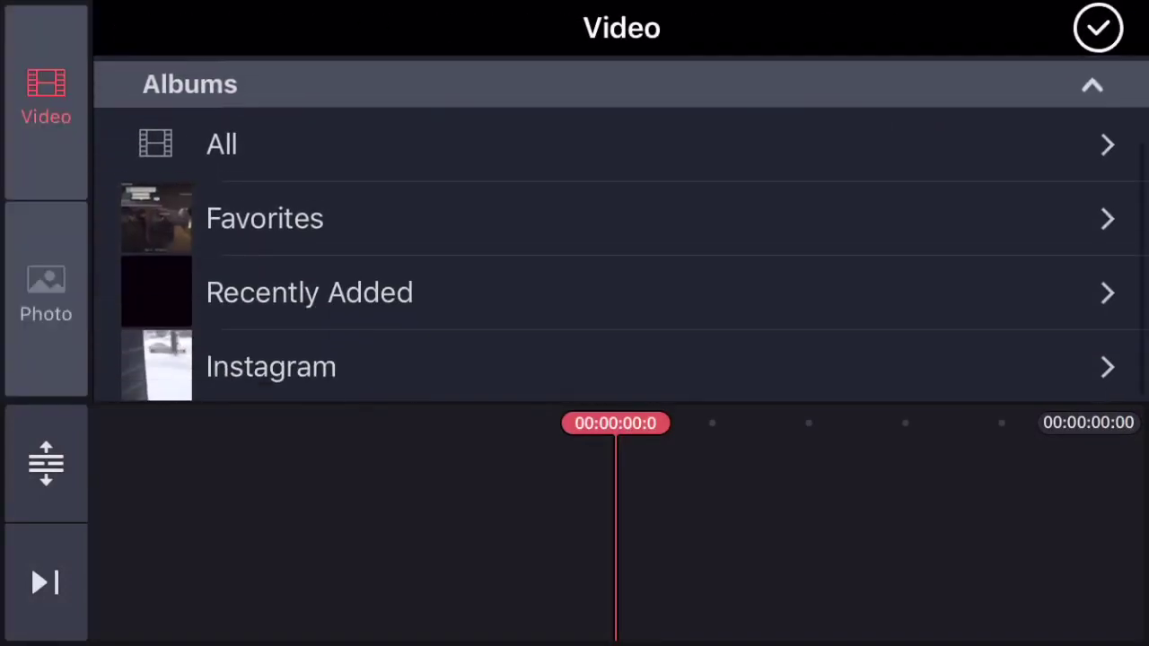
{"action": "left_click", "coordinate": [310, 290]}
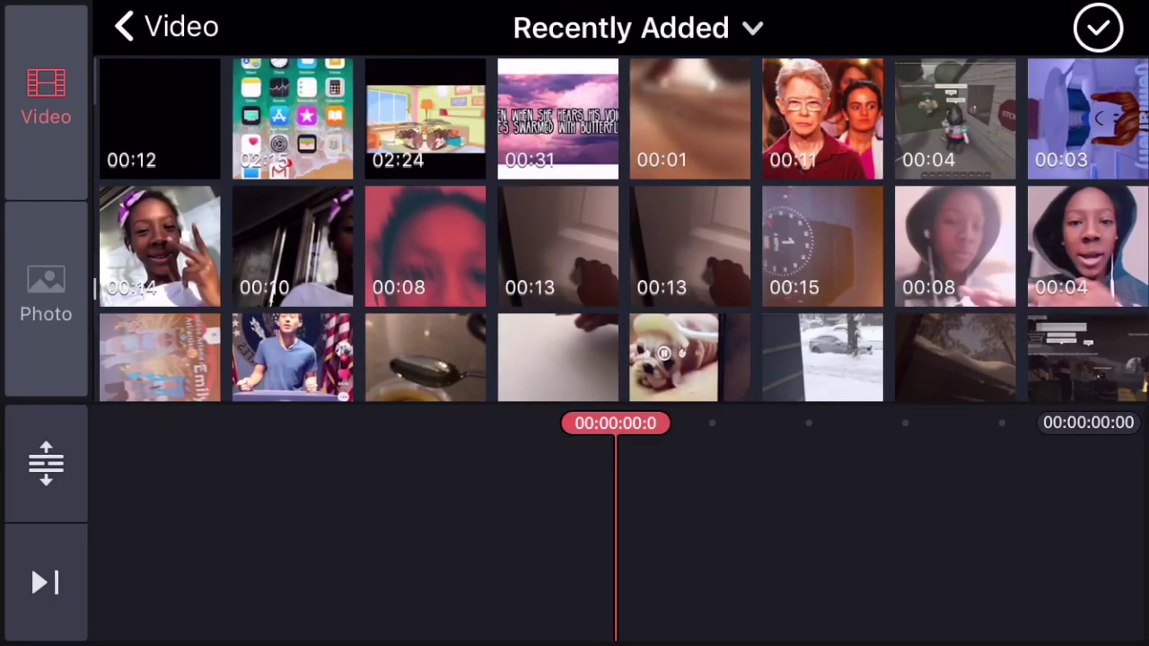
Step: Add the 13-second visualizer clip and play the project from the start
{"action": "left_click", "coordinate": [556, 247]}
{"action": "left_click", "coordinate": [1098, 27]}
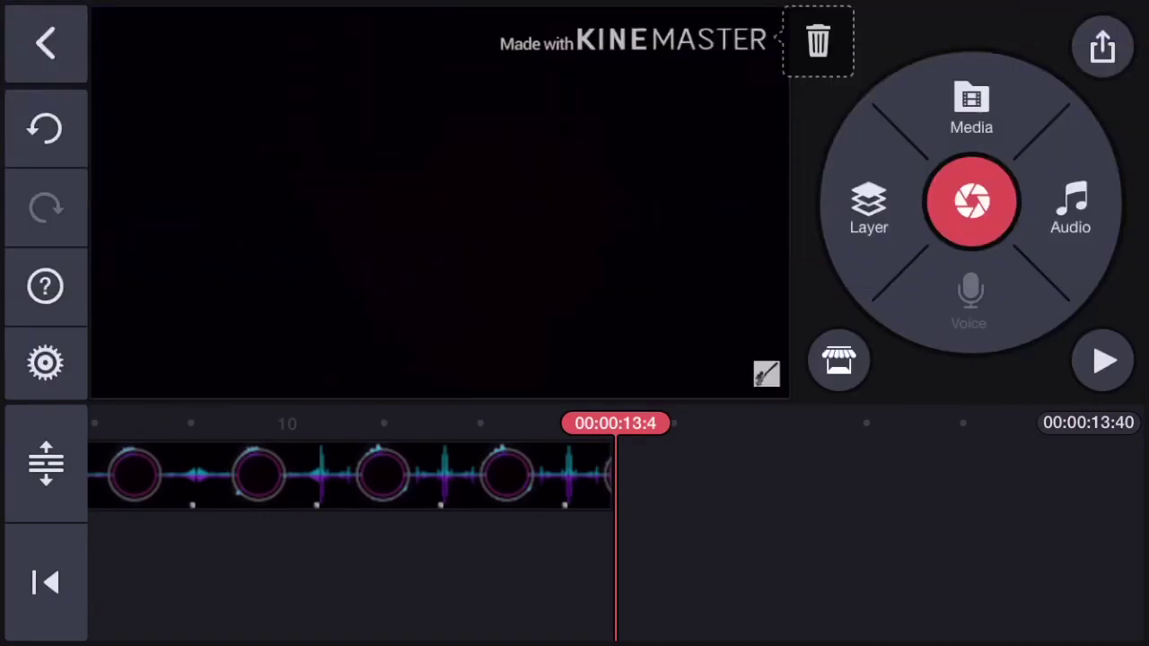
{"action": "left_click", "coordinate": [44, 582]}
{"action": "left_click", "coordinate": [1102, 361]}
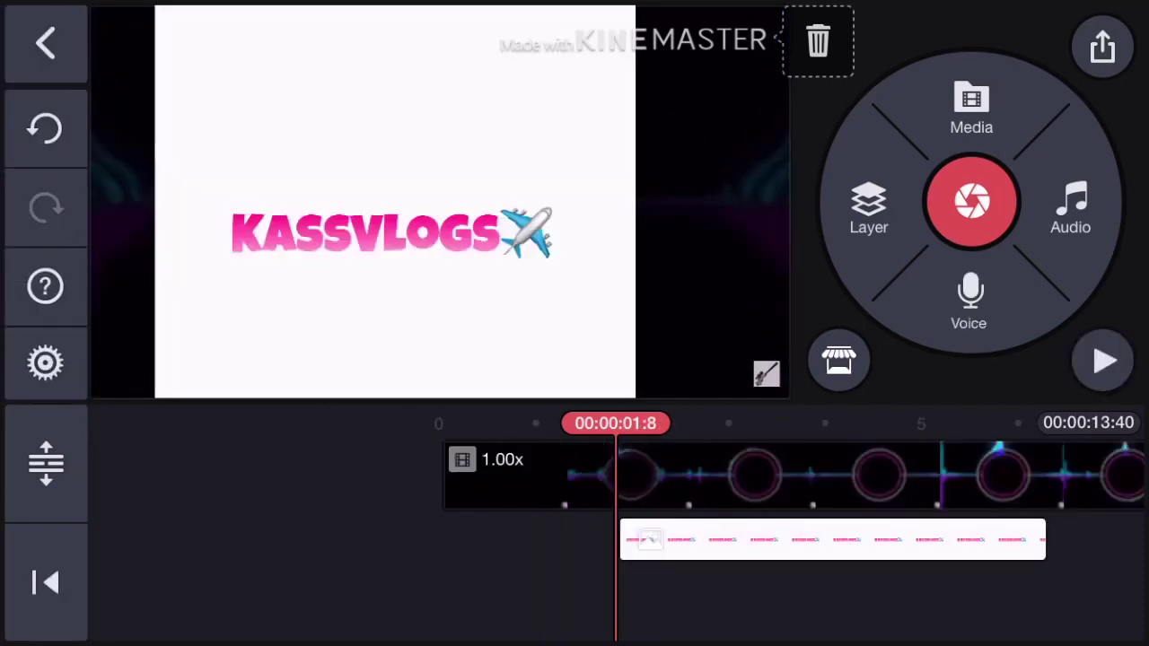
Step: Crop the KASSVLOGS image down to a thin strip around the text
{"action": "left_click", "coordinate": [833, 539]}
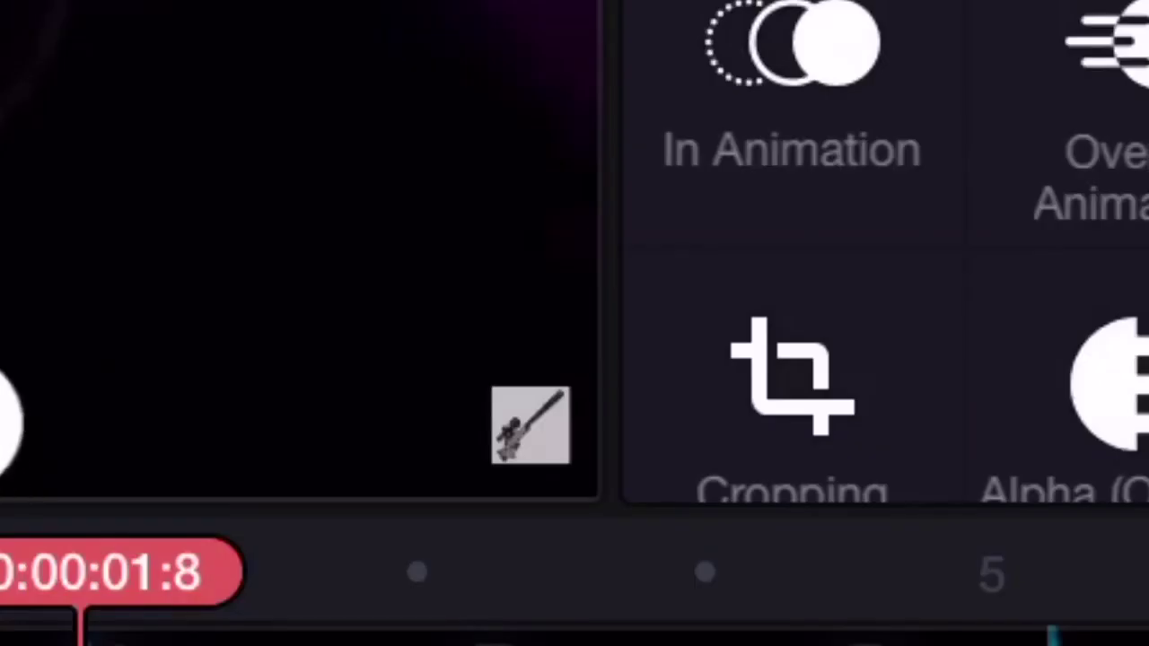
{"action": "left_click", "coordinate": [853, 359]}
{"action": "mouse_move", "coordinate": [215, 20]}
{"action": "left_mouse_down"}
{"action": "mouse_move", "coordinate": [295, 89]}
{"action": "mouse_move", "coordinate": [359, 90]}
{"action": "mouse_move", "coordinate": [252, 106]}
{"action": "mouse_move", "coordinate": [216, 185]}
{"action": "left_mouse_up"}
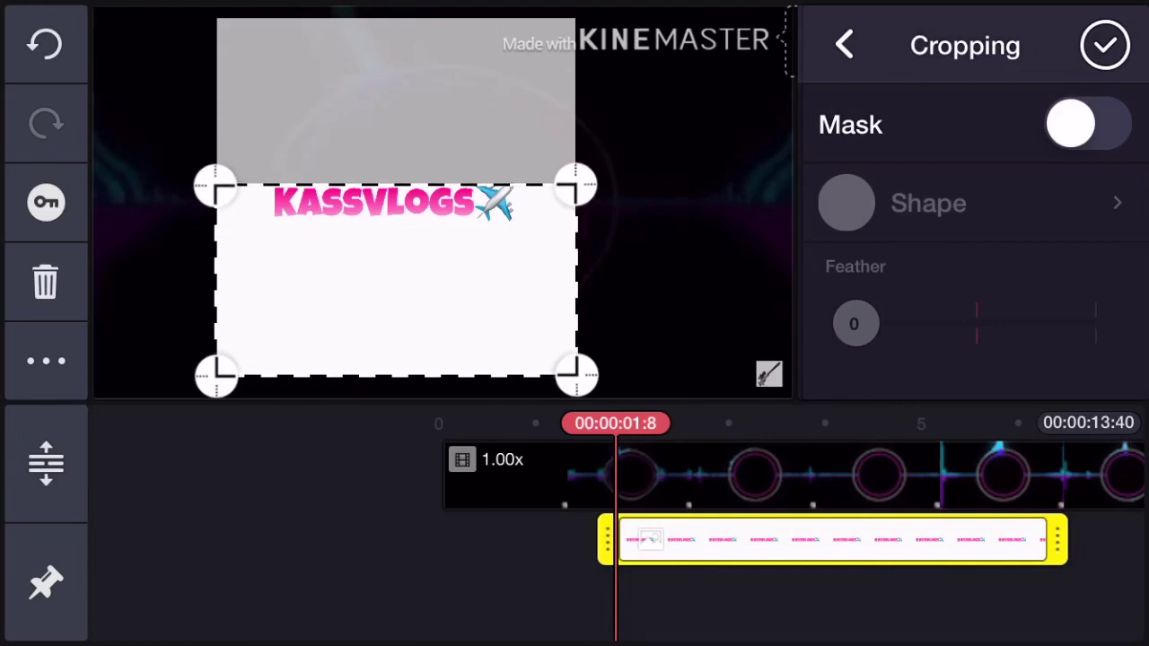
{"action": "mouse_move", "coordinate": [576, 375]}
{"action": "left_mouse_down"}
{"action": "mouse_move", "coordinate": [579, 210]}
{"action": "mouse_move", "coordinate": [571, 221]}
{"action": "mouse_move", "coordinate": [514, 167]}
{"action": "left_mouse_up"}
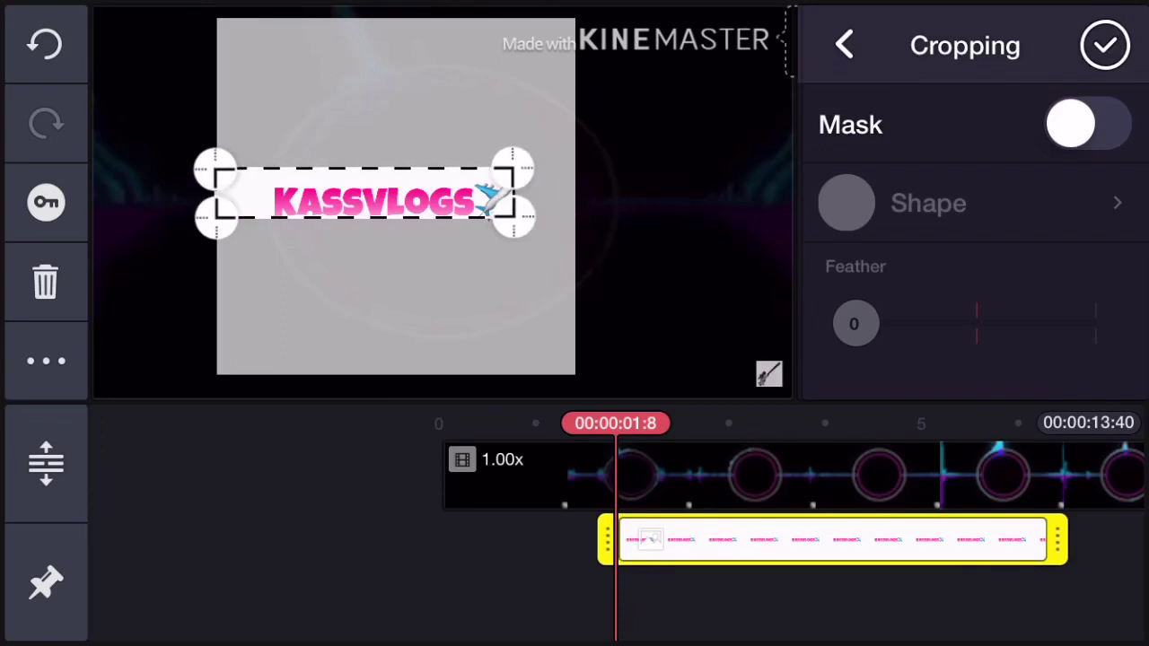
{"action": "mouse_move", "coordinate": [216, 169]}
{"action": "left_mouse_down"}
{"action": "mouse_move", "coordinate": [245, 126]}
{"action": "mouse_move", "coordinate": [267, 130]}
{"action": "mouse_move", "coordinate": [258, 180]}
{"action": "left_mouse_up"}
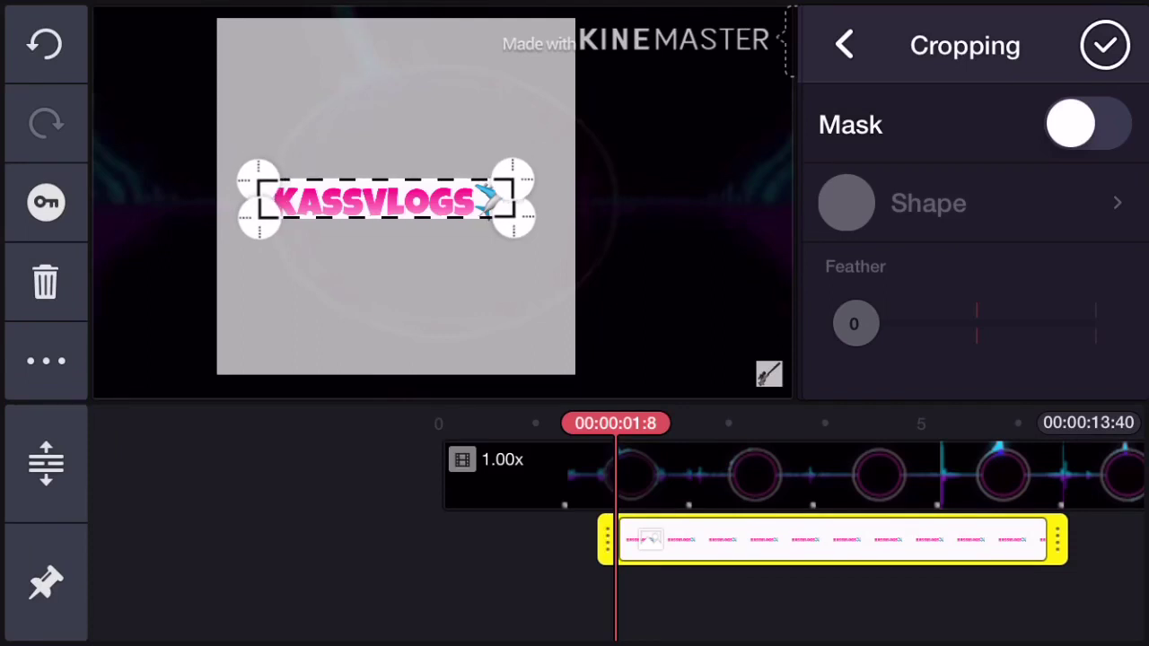
{"action": "left_click", "coordinate": [1104, 45]}
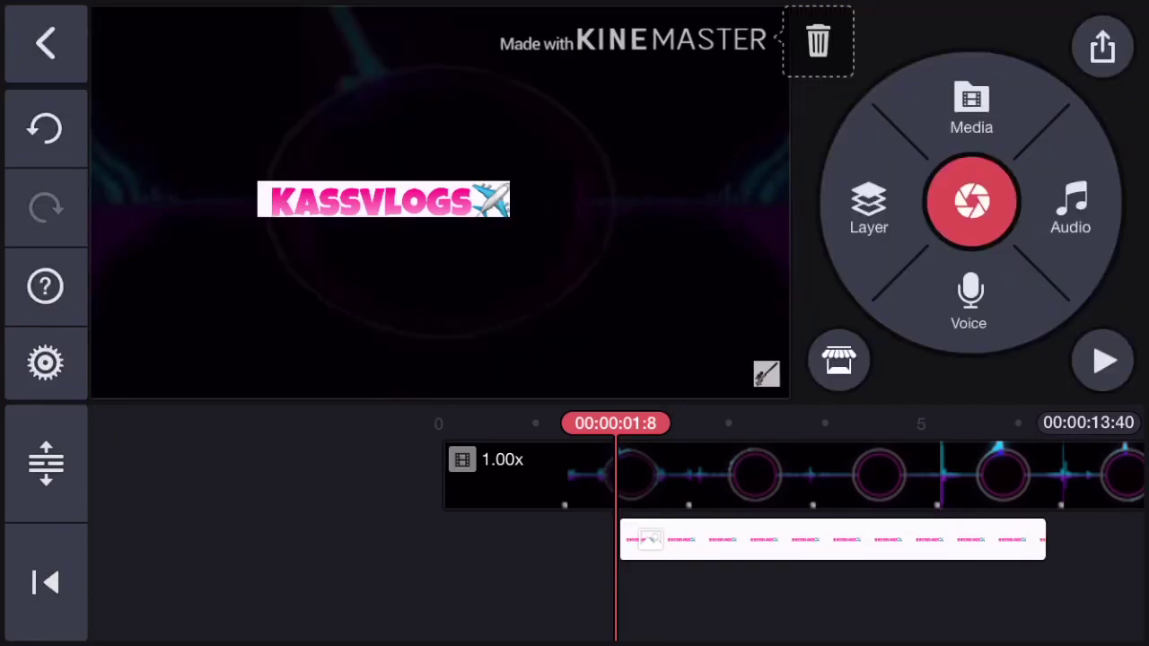
Step: Move the banner right and widen its crop to show the whole plane emoji
{"action": "left_click", "coordinate": [384, 200]}
{"action": "left_click_drag", "start_coordinate": [384, 199], "coordinate": [446, 206]}
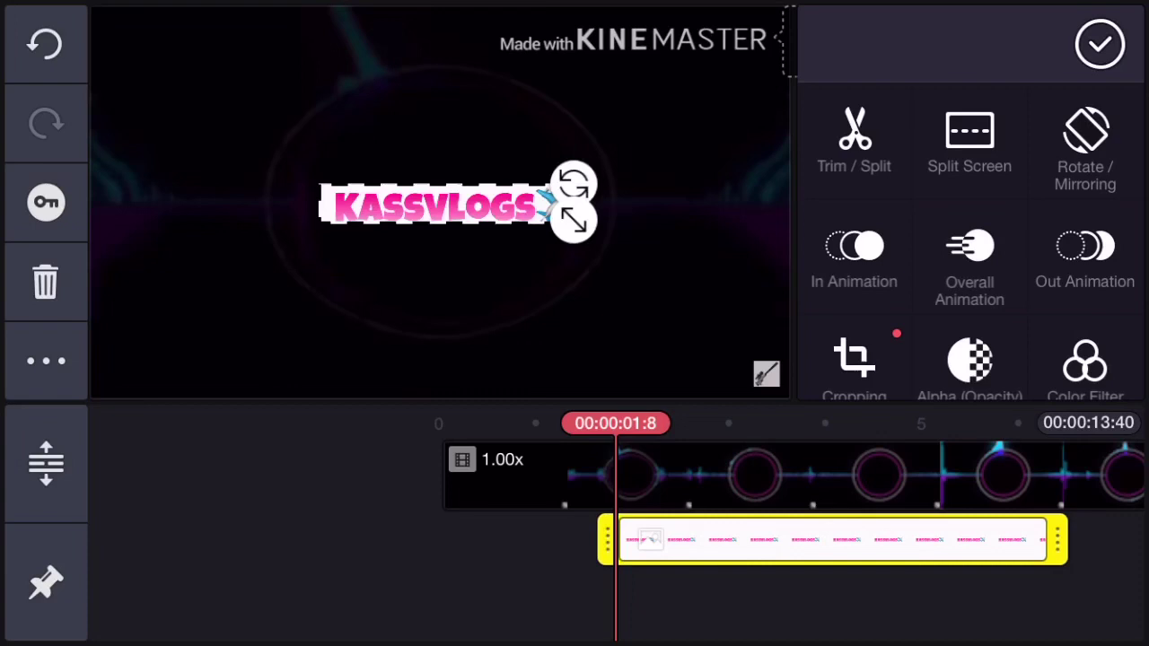
{"action": "left_click", "coordinate": [854, 364]}
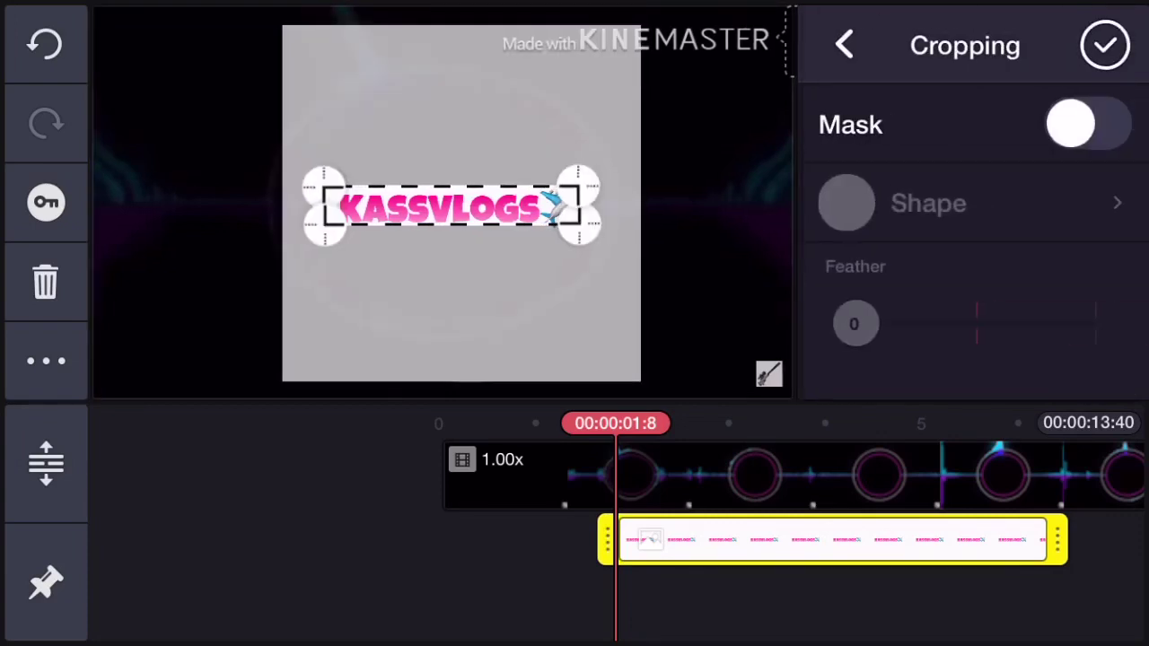
{"action": "left_click_drag", "start_coordinate": [579, 206], "coordinate": [589, 208]}
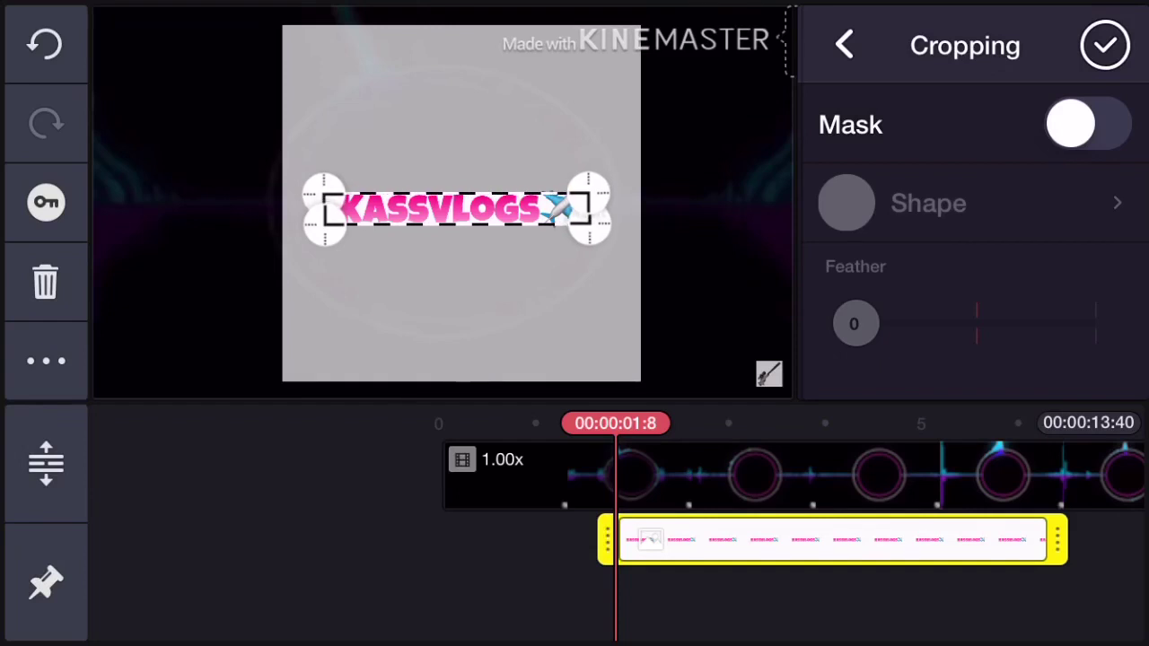
{"action": "left_click", "coordinate": [1105, 45]}
Step: Play the project from the start and scrub back to about six seconds
{"action": "left_click", "coordinate": [46, 582]}
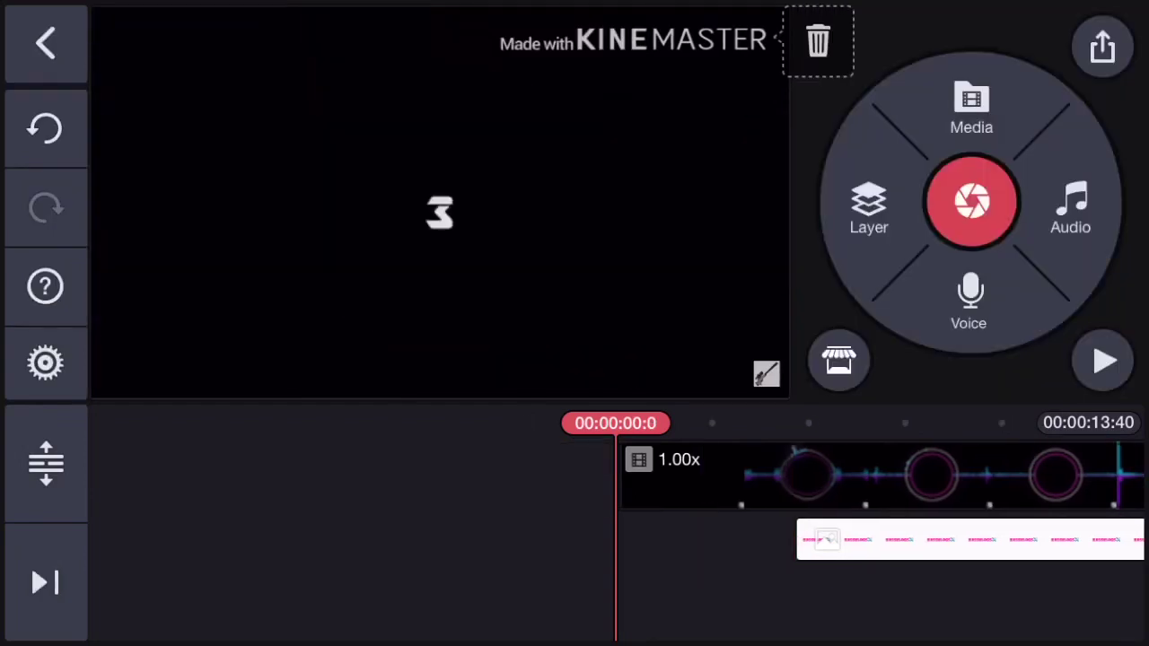
{"action": "left_click", "coordinate": [1105, 361]}
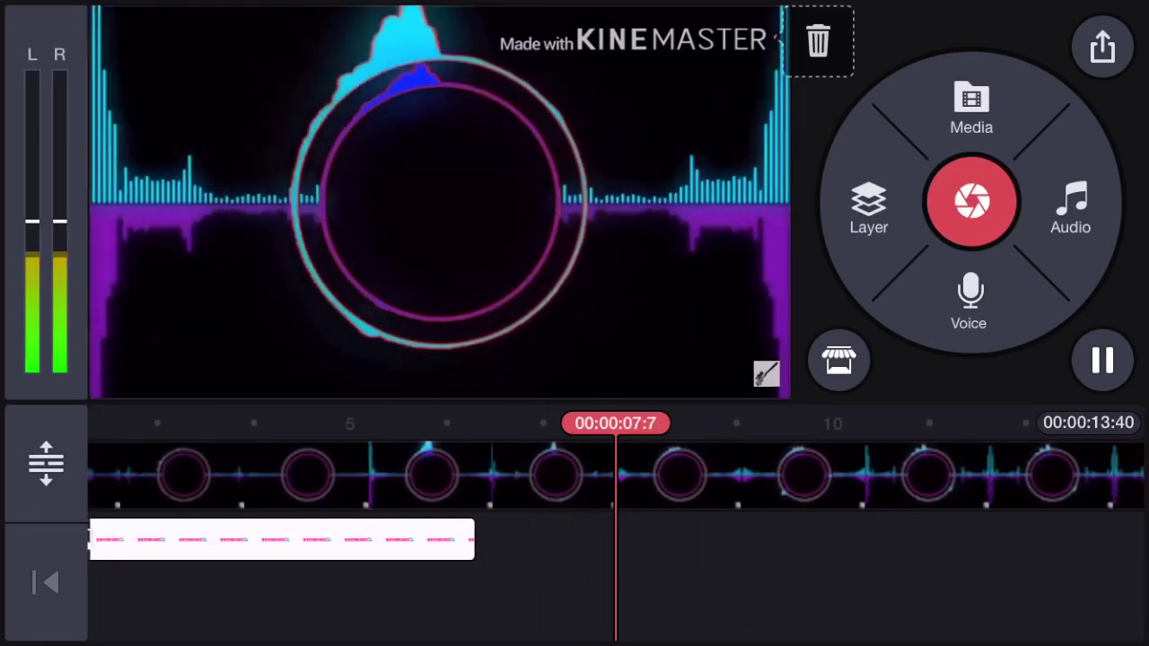
{"action": "left_click_drag", "start_coordinate": [502, 476], "coordinate": [644, 476]}
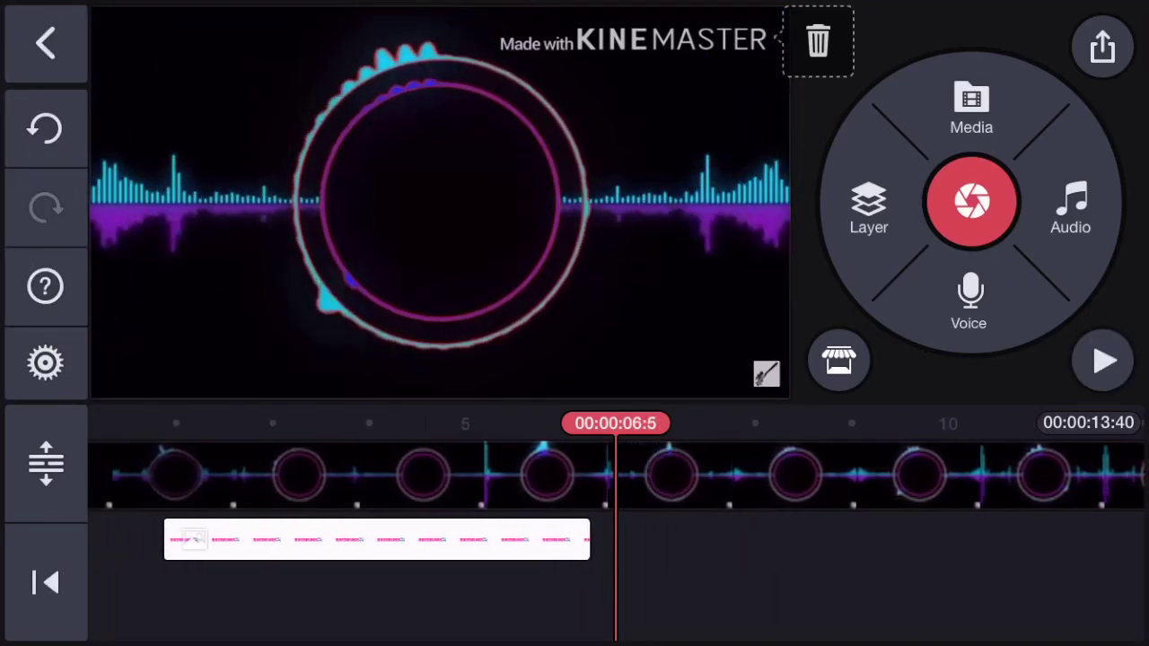
Step: Extend the banner layer's duration to roughly the end of the visualizer clip
{"action": "left_click", "coordinate": [377, 539]}
{"action": "left_click_drag", "start_coordinate": [608, 539], "coordinate": [1129, 539]}
{"action": "left_click_drag", "start_coordinate": [988, 476], "coordinate": [610, 475]}
{"action": "left_click_drag", "start_coordinate": [759, 538], "coordinate": [898, 538]}
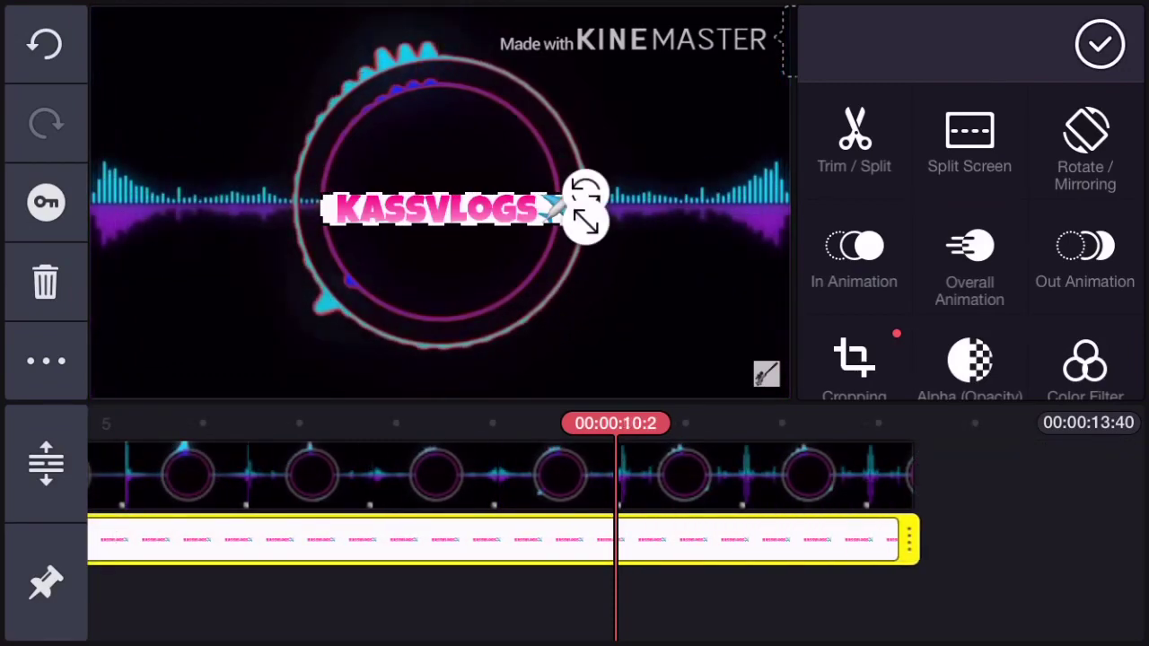
{"action": "left_click_drag", "start_coordinate": [449, 476], "coordinate": [613, 476]}
{"action": "left_click_drag", "start_coordinate": [359, 476], "coordinate": [620, 475]}
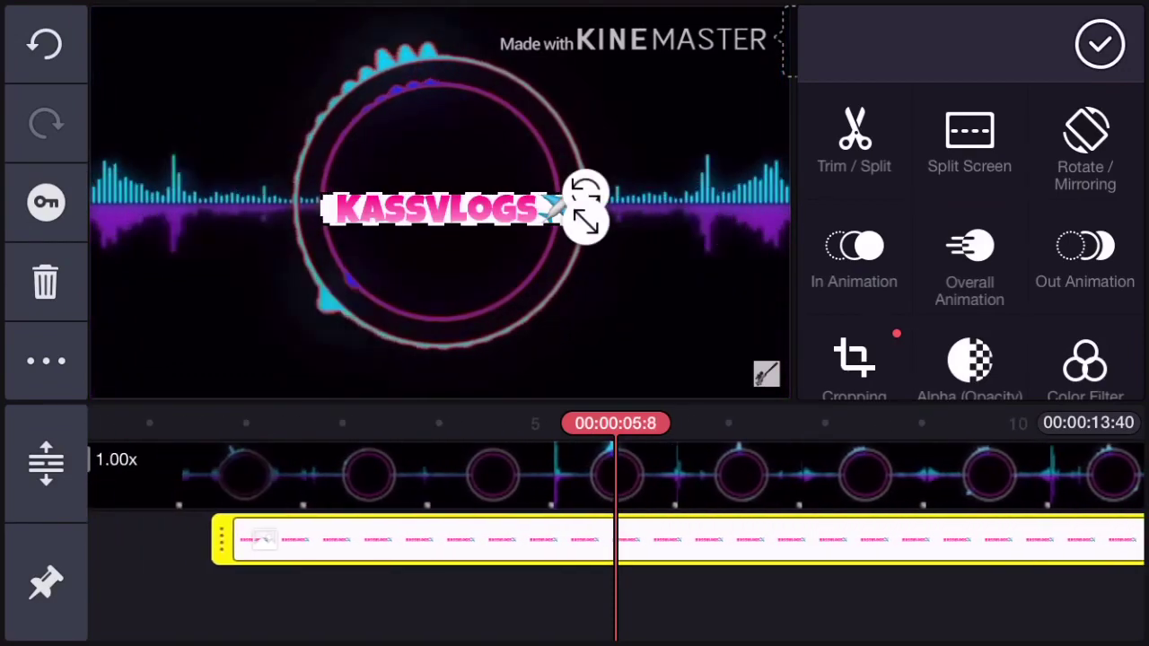
Step: Give the banner a continuous drifting overall animation
{"action": "left_click_drag", "start_coordinate": [270, 476], "coordinate": [656, 476]}
{"action": "left_click", "coordinate": [969, 260]}
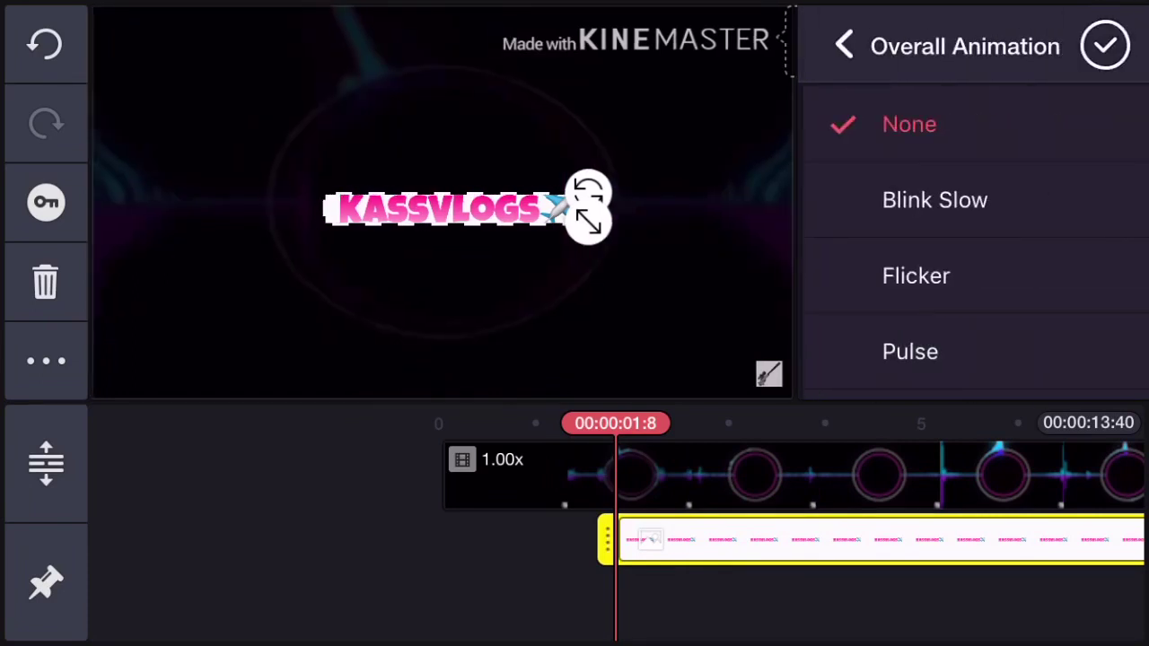
{"action": "scroll", "coordinate": [974, 242], "scroll_direction": "down", "scroll_amount": 3}
{"action": "scroll", "coordinate": [974, 243], "scroll_direction": "down", "scroll_amount": 3}
{"action": "scroll", "coordinate": [974, 243], "scroll_direction": "up", "scroll_amount": 2}
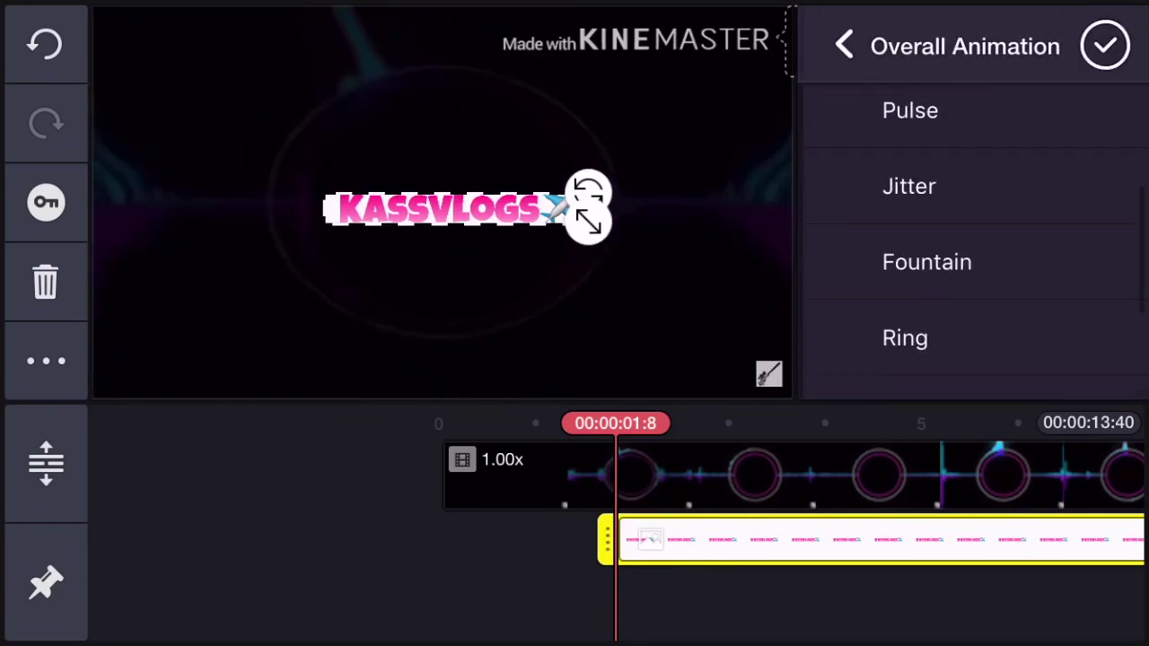
{"action": "scroll", "coordinate": [974, 242], "scroll_direction": "down", "scroll_amount": 3}
{"action": "left_click", "coordinate": [920, 291]}
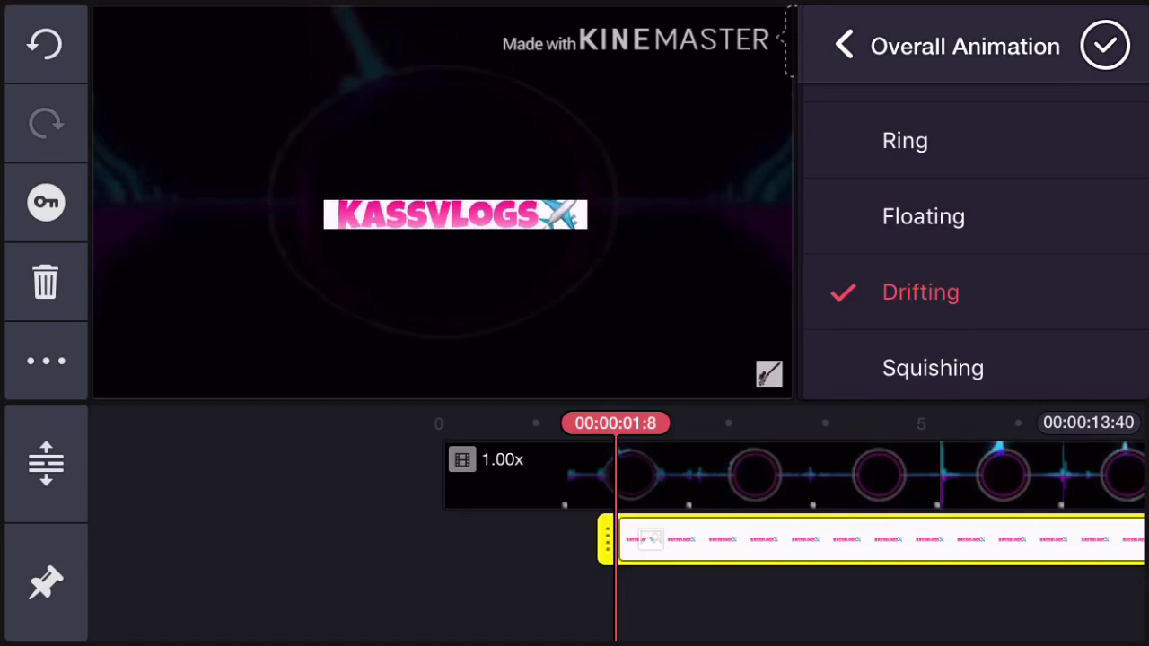
{"action": "left_click", "coordinate": [1105, 46]}
Step: Preview the drift, then set the banner's exit animation to Slide Up
{"action": "left_click_drag", "start_coordinate": [628, 476], "coordinate": [808, 475]}
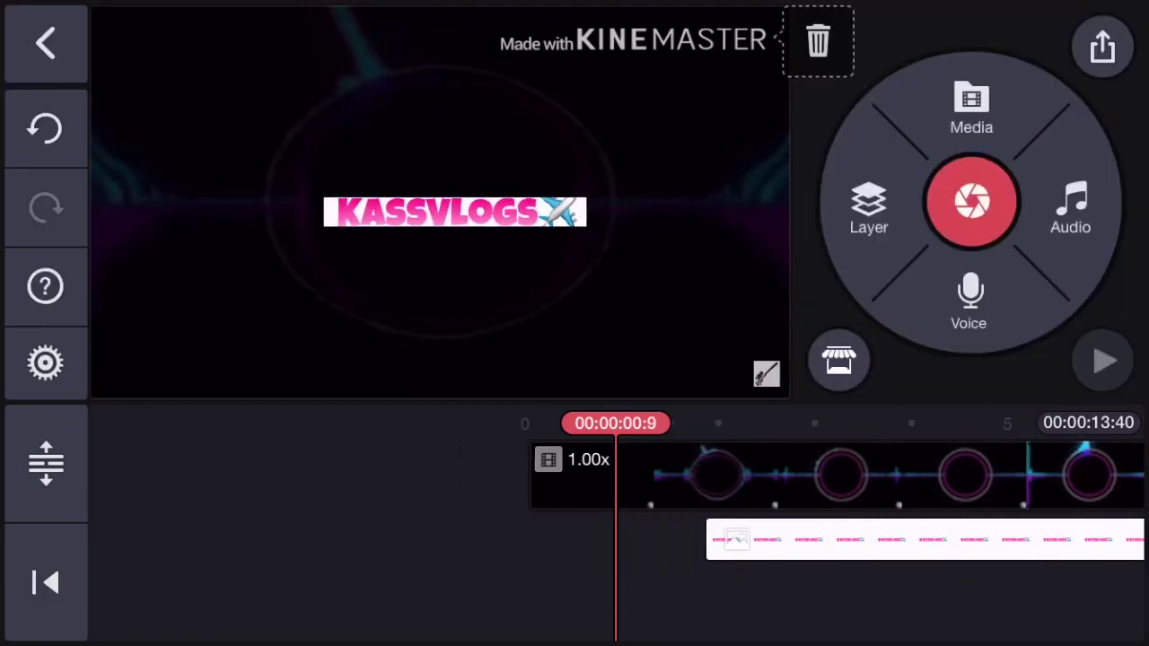
{"action": "left_click", "coordinate": [1102, 360]}
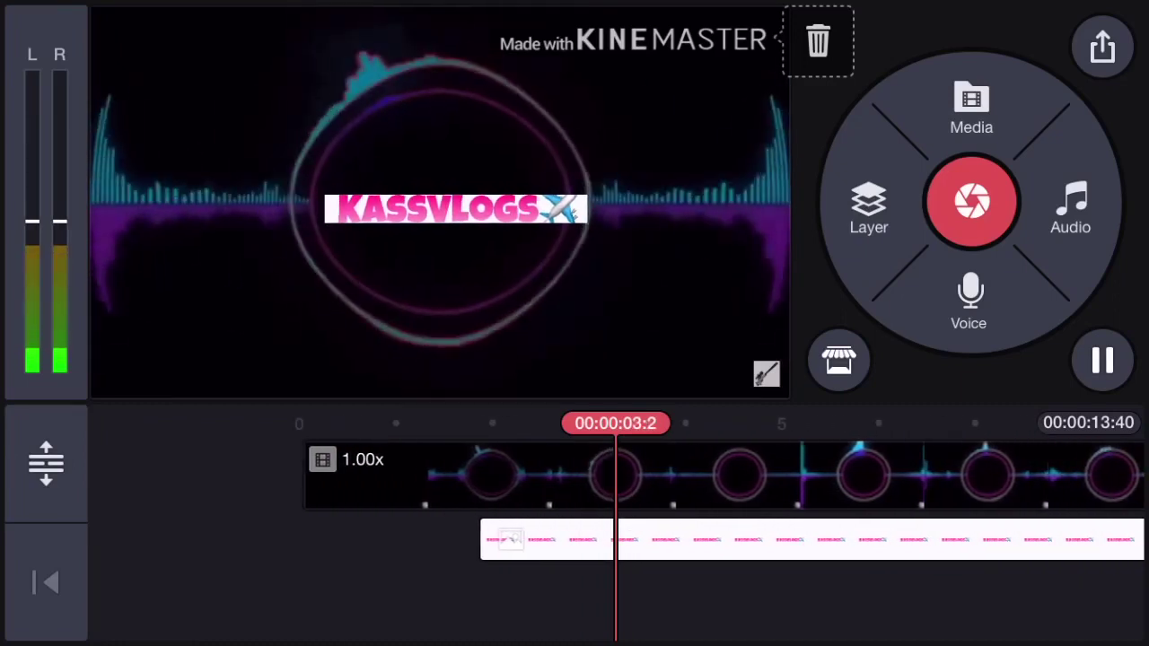
{"action": "left_click", "coordinate": [539, 538]}
{"action": "left_click", "coordinate": [1090, 255]}
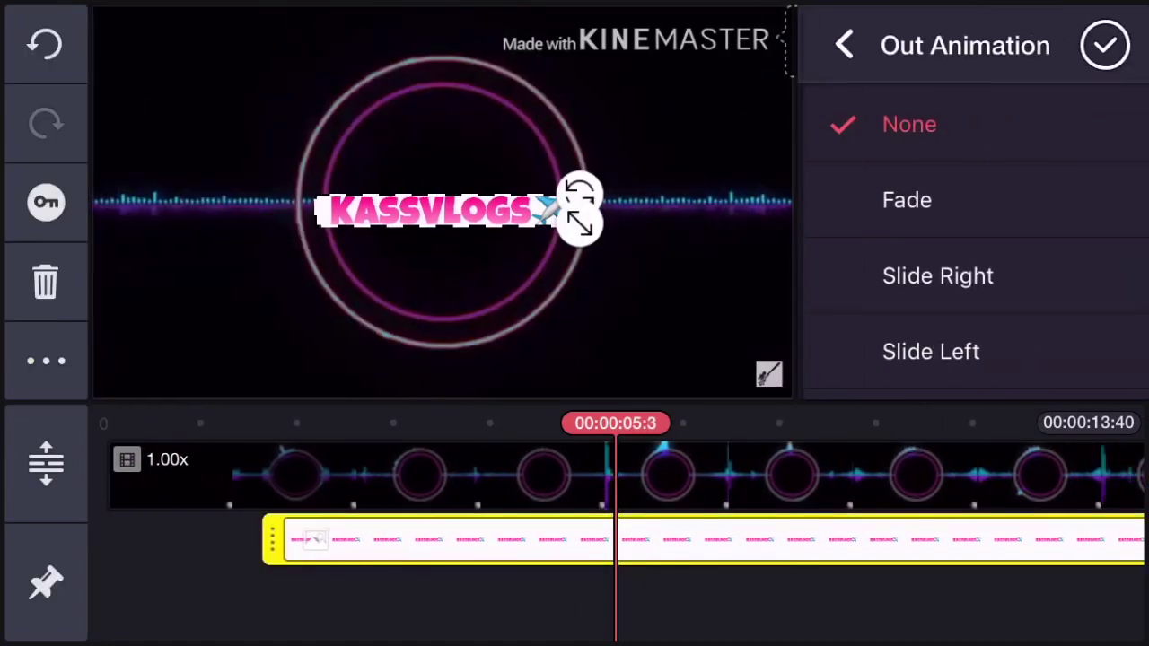
{"action": "left_click", "coordinate": [937, 276]}
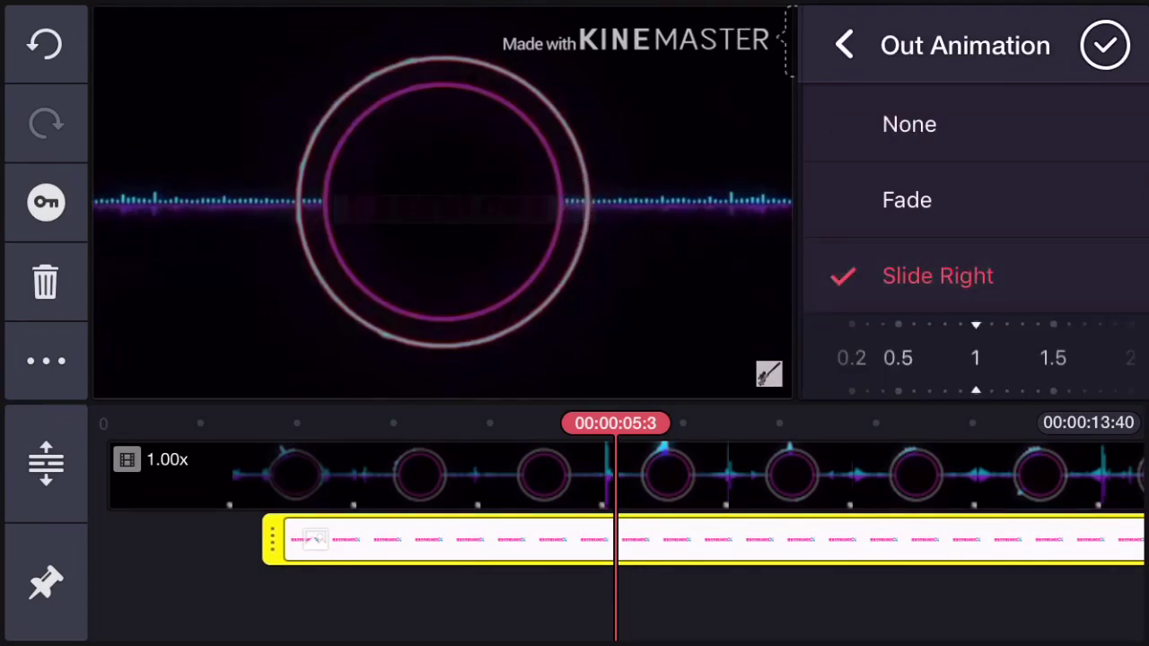
{"action": "scroll", "coordinate": [974, 224], "scroll_direction": "down", "scroll_amount": 2}
{"action": "left_click", "coordinate": [938, 239]}
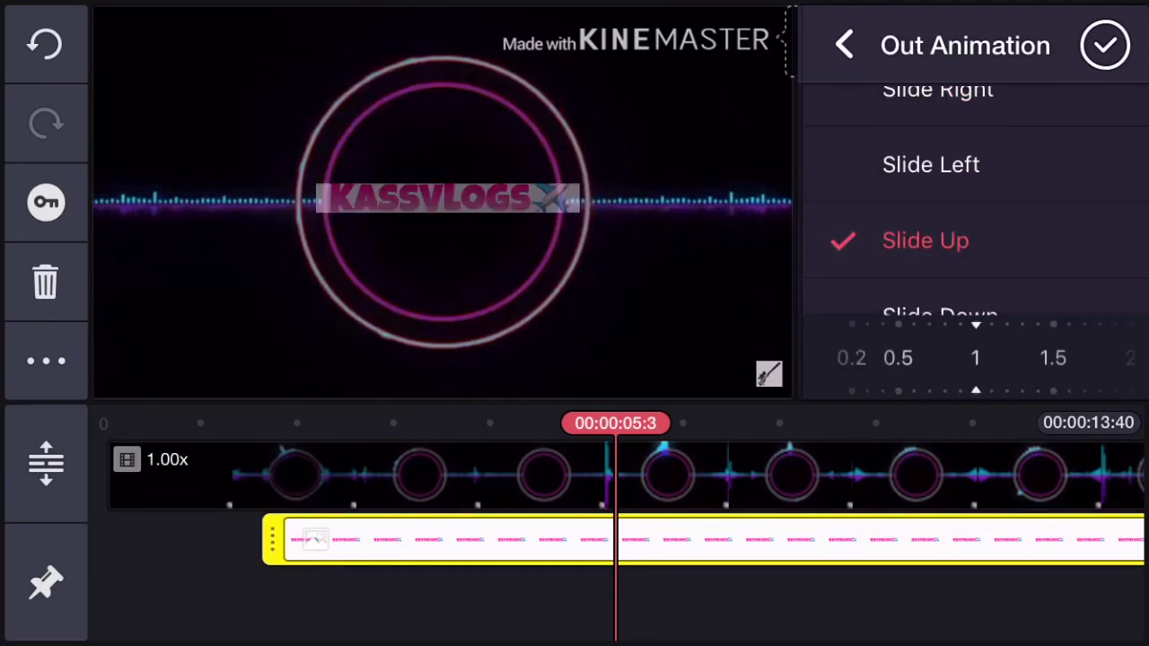
{"action": "left_click", "coordinate": [180, 593]}
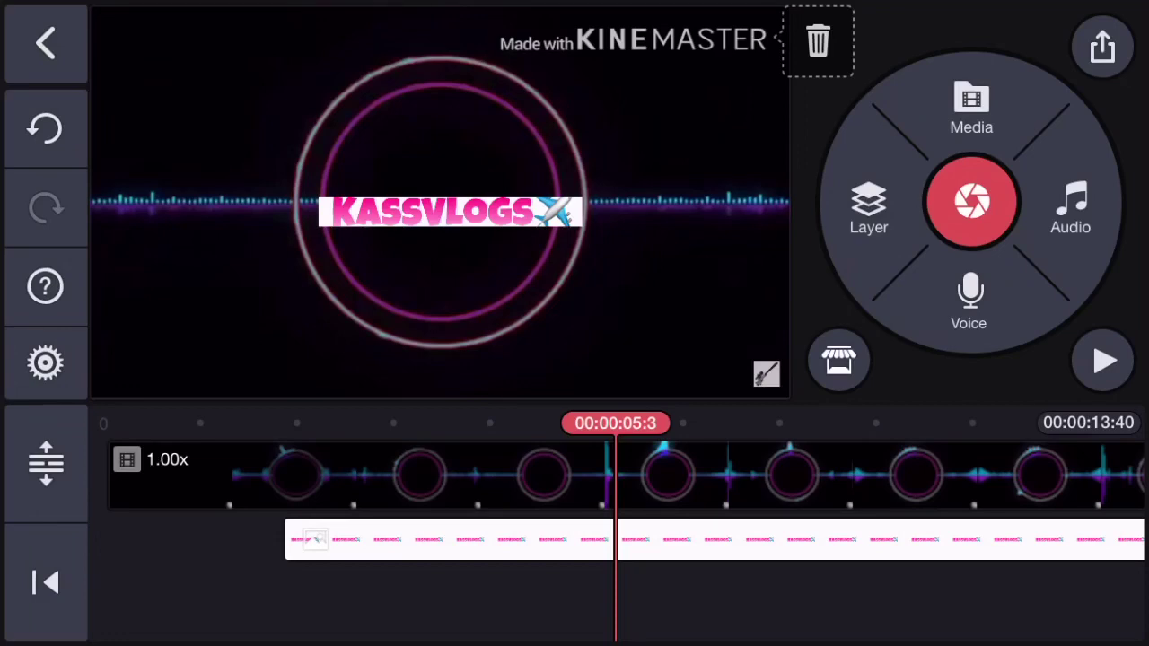
{"action": "left_click", "coordinate": [449, 540]}
Step: Colour-adjust the KASSVLOGS text layer to brightness 2 and contrast 30, leaving saturation unchanged
{"action": "left_click", "coordinate": [1085, 260]}
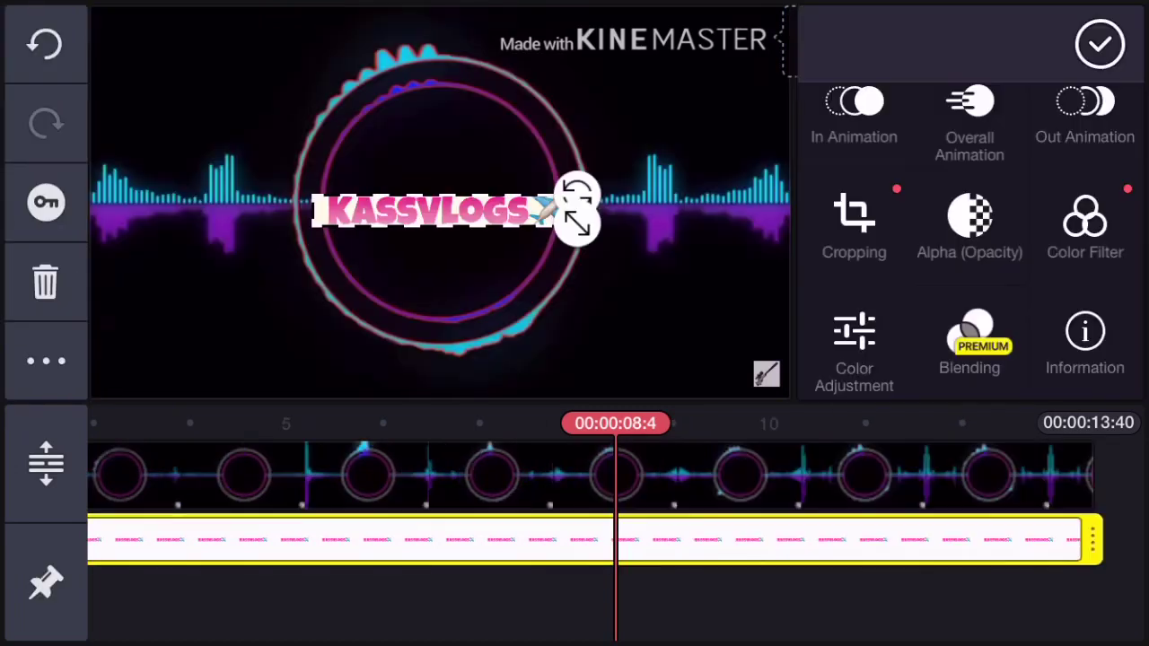
{"action": "left_click", "coordinate": [854, 348]}
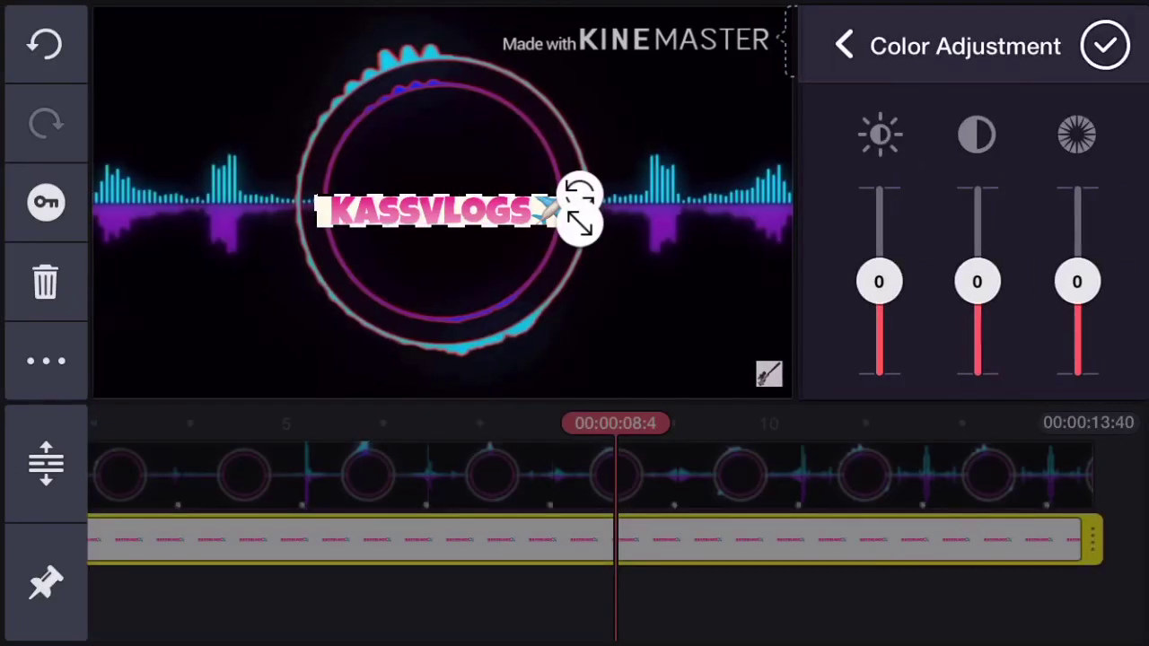
{"action": "mouse_move", "coordinate": [879, 282]}
{"action": "left_mouse_down"}
{"action": "mouse_move", "coordinate": [879, 192]}
{"action": "mouse_move", "coordinate": [879, 375]}
{"action": "mouse_move", "coordinate": [879, 266]}
{"action": "mouse_move", "coordinate": [879, 279]}
{"action": "left_mouse_up"}
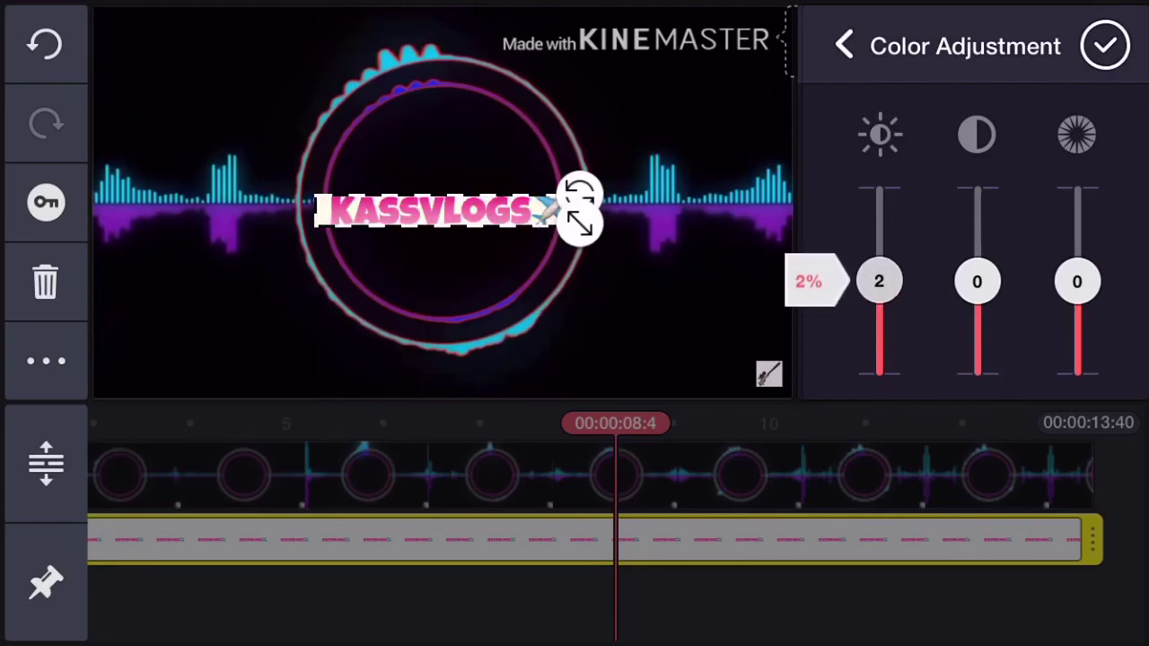
{"action": "mouse_move", "coordinate": [977, 282]}
{"action": "left_mouse_down"}
{"action": "mouse_move", "coordinate": [976, 269]}
{"action": "mouse_move", "coordinate": [976, 297]}
{"action": "left_mouse_up"}
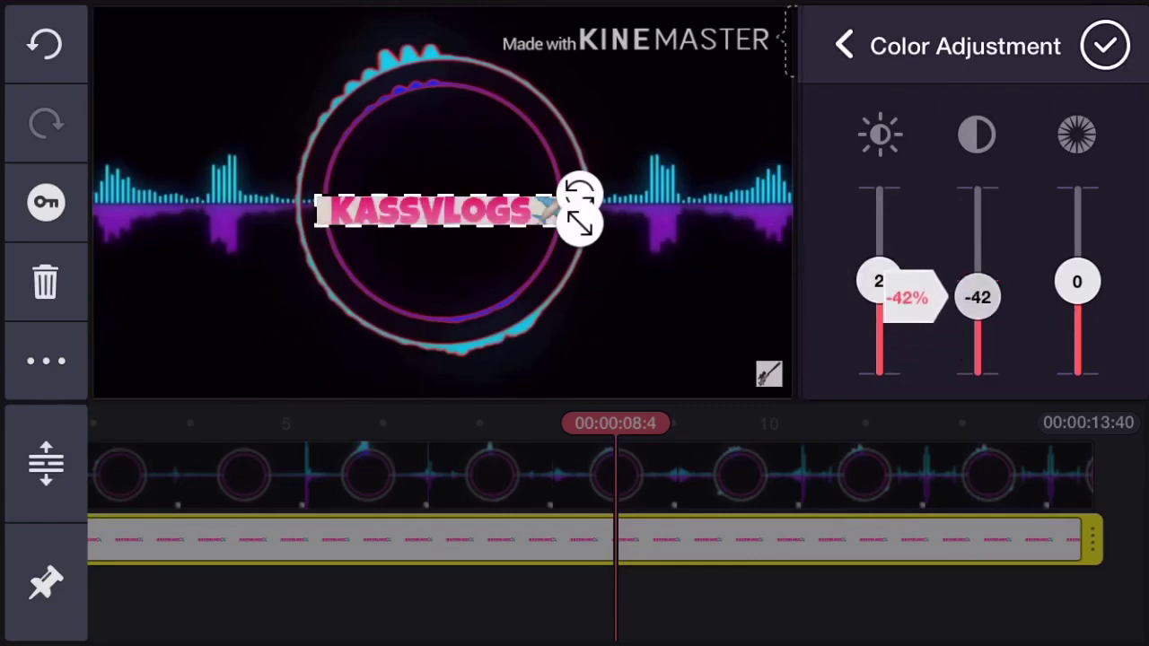
{"action": "mouse_move", "coordinate": [1078, 282]}
{"action": "left_mouse_down"}
{"action": "mouse_move", "coordinate": [1077, 328]}
{"action": "mouse_move", "coordinate": [1077, 243]}
{"action": "mouse_move", "coordinate": [1077, 284]}
{"action": "left_mouse_up"}
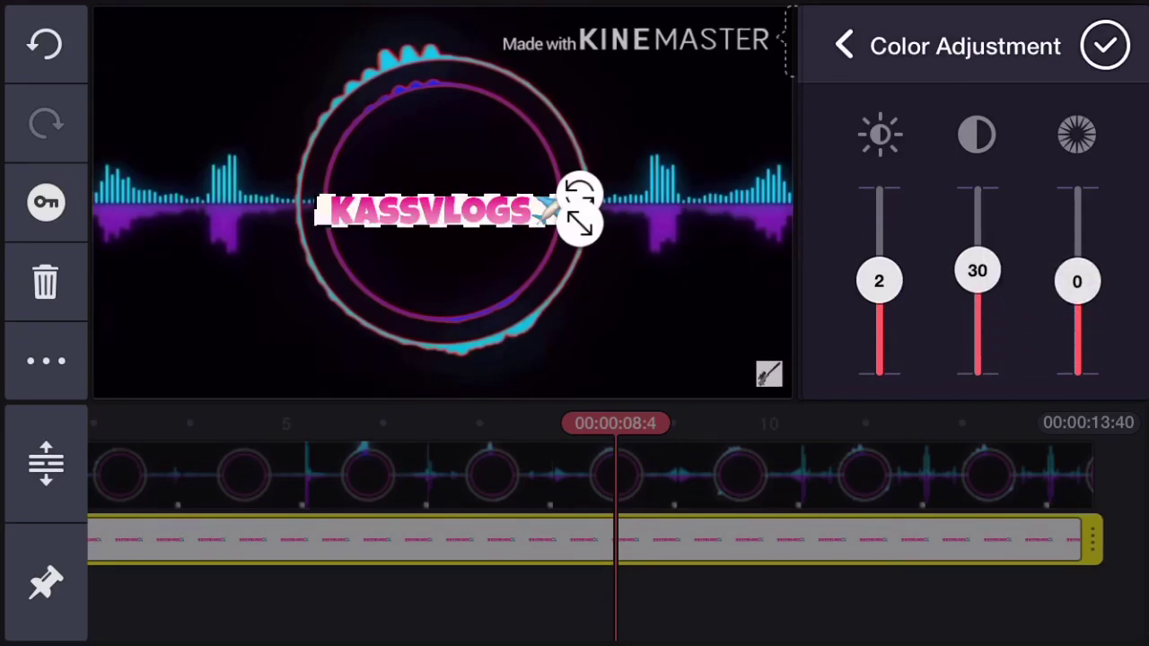
{"action": "left_click", "coordinate": [1105, 46]}
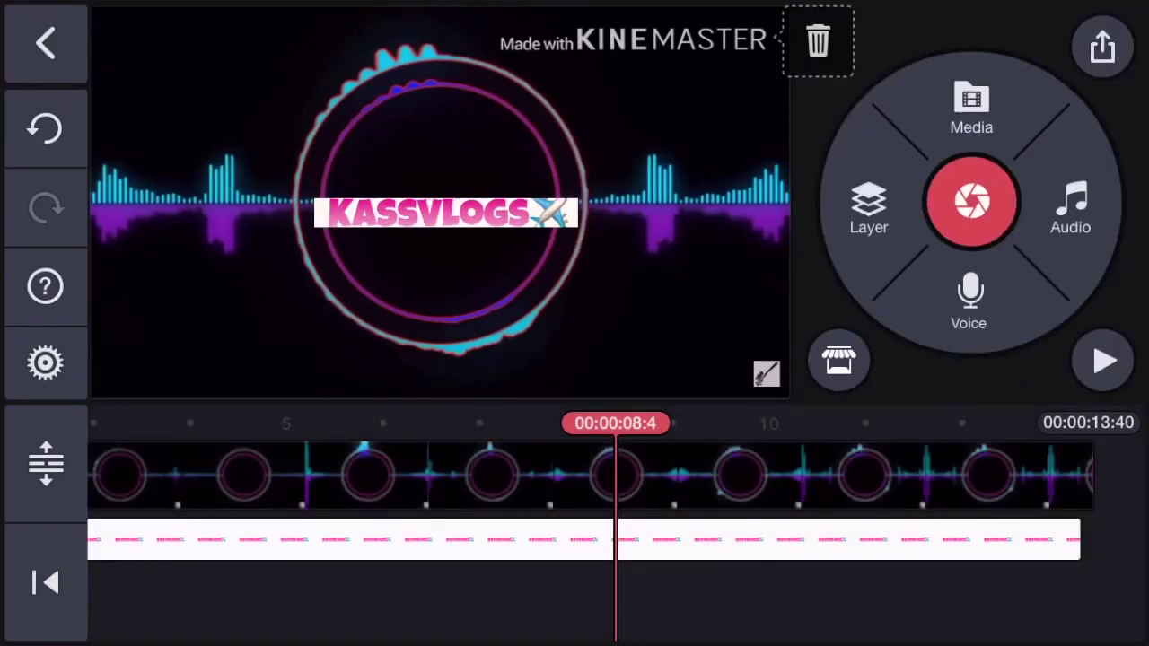
Step: Export the KineMaster intro at 720p, 30 fps, keeping the watermark instead of buying premium
{"action": "left_click", "coordinate": [1102, 46]}
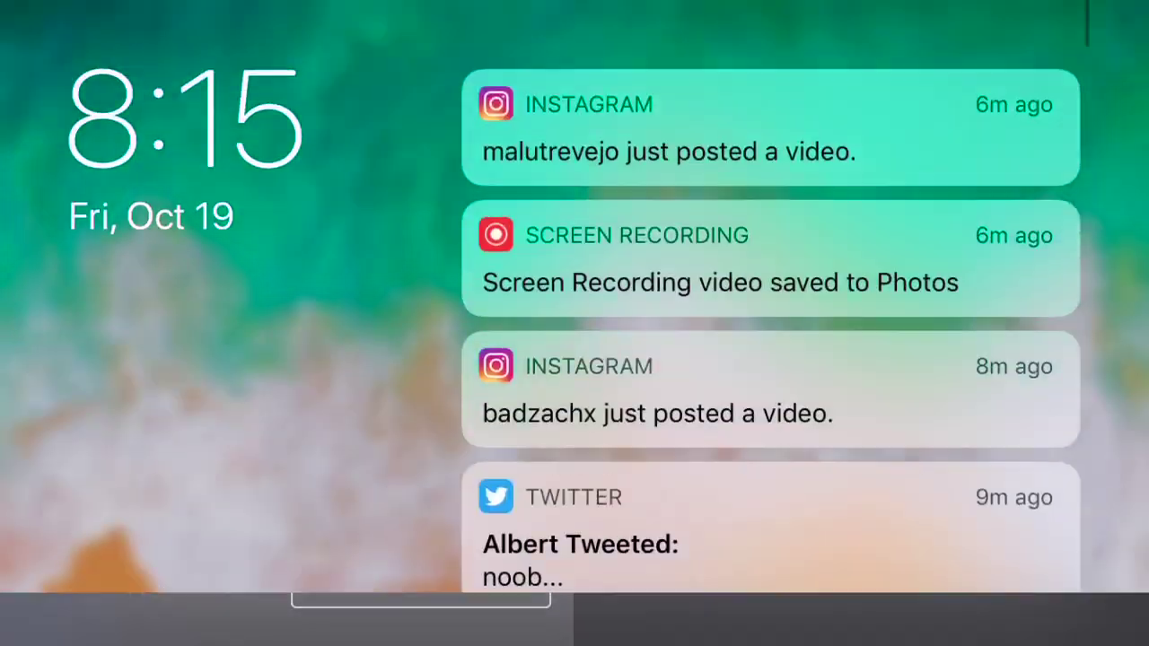
{"action": "scroll", "coordinate": [153, 243], "scroll_direction": "down", "scroll_amount": 3}
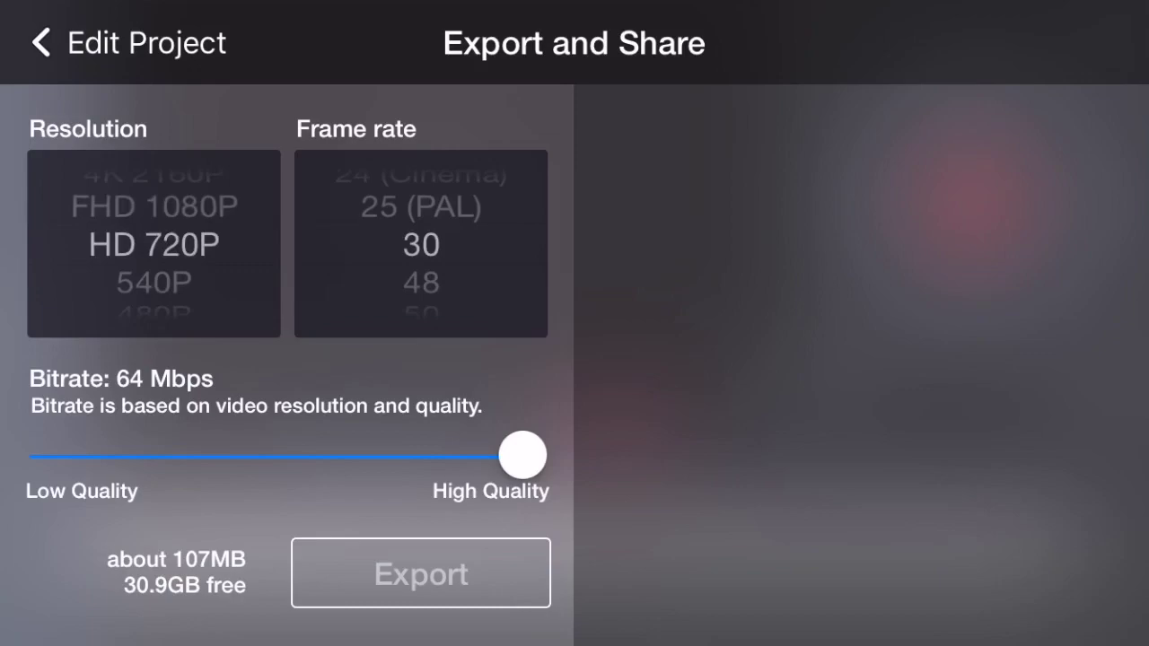
{"action": "left_click", "coordinate": [421, 573]}
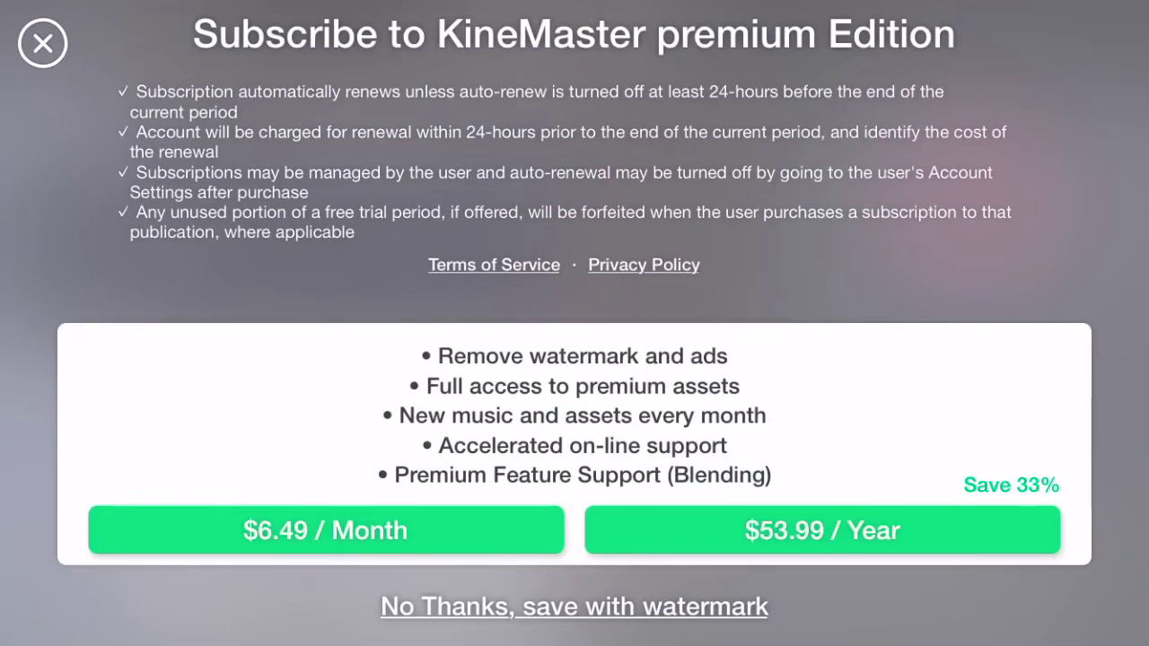
{"action": "left_click", "coordinate": [575, 607]}
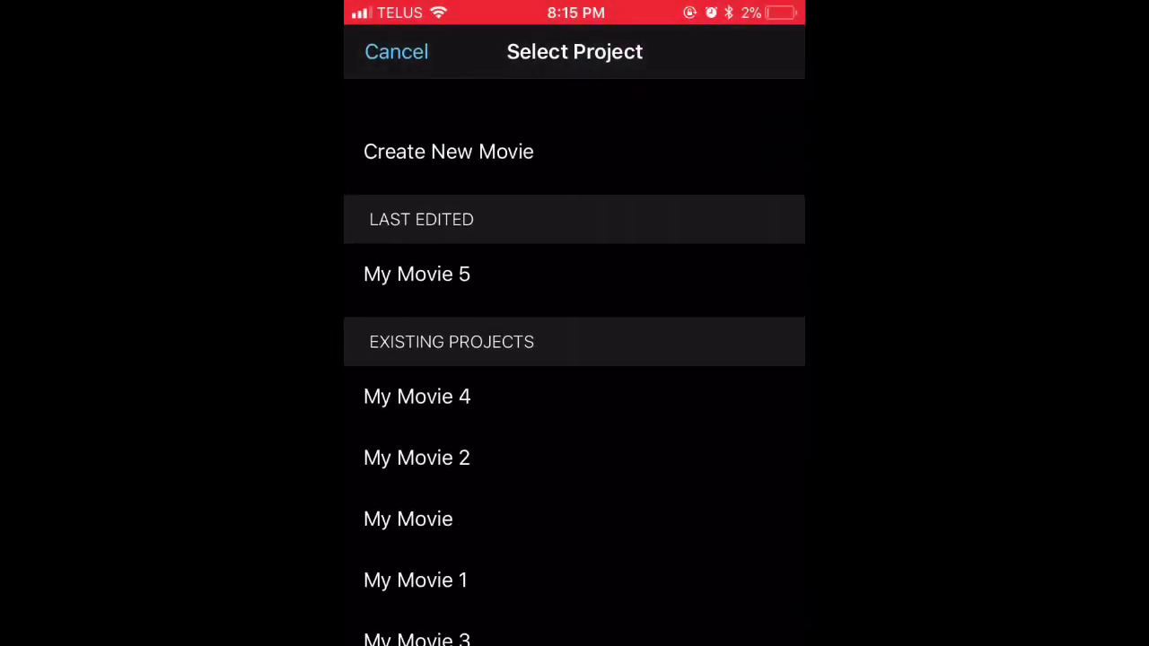
Step: Create My Movie 6 in iMovie from the KASSVLOGS clip and scrub through its preview
{"action": "left_click", "coordinate": [448, 151]}
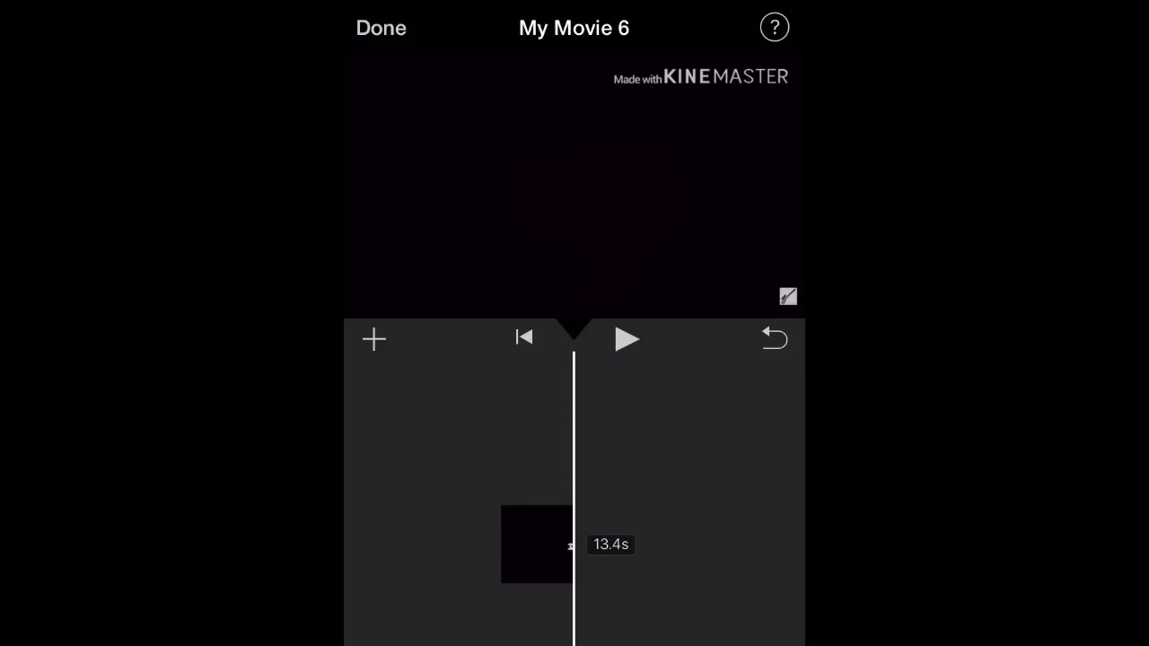
{"action": "left_click_drag", "start_coordinate": [539, 547], "coordinate": [572, 548]}
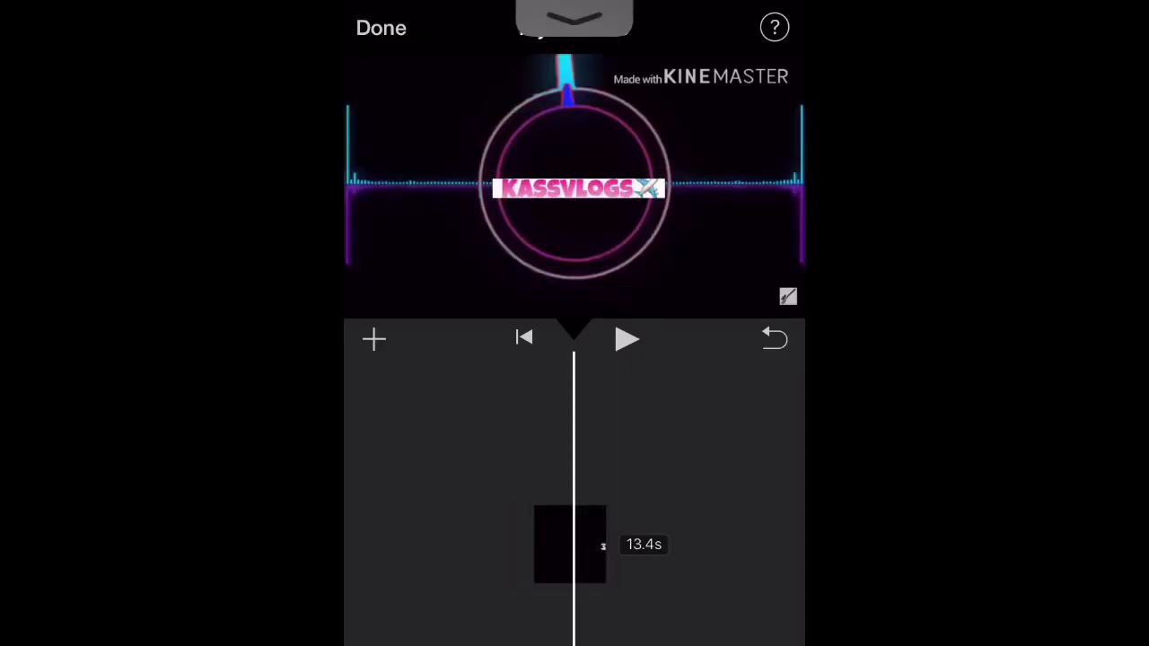
{"action": "left_click_drag", "start_coordinate": [575, 9], "coordinate": [574, 359]}
{"action": "left_click_drag", "start_coordinate": [575, 629], "coordinate": [574, 90]}
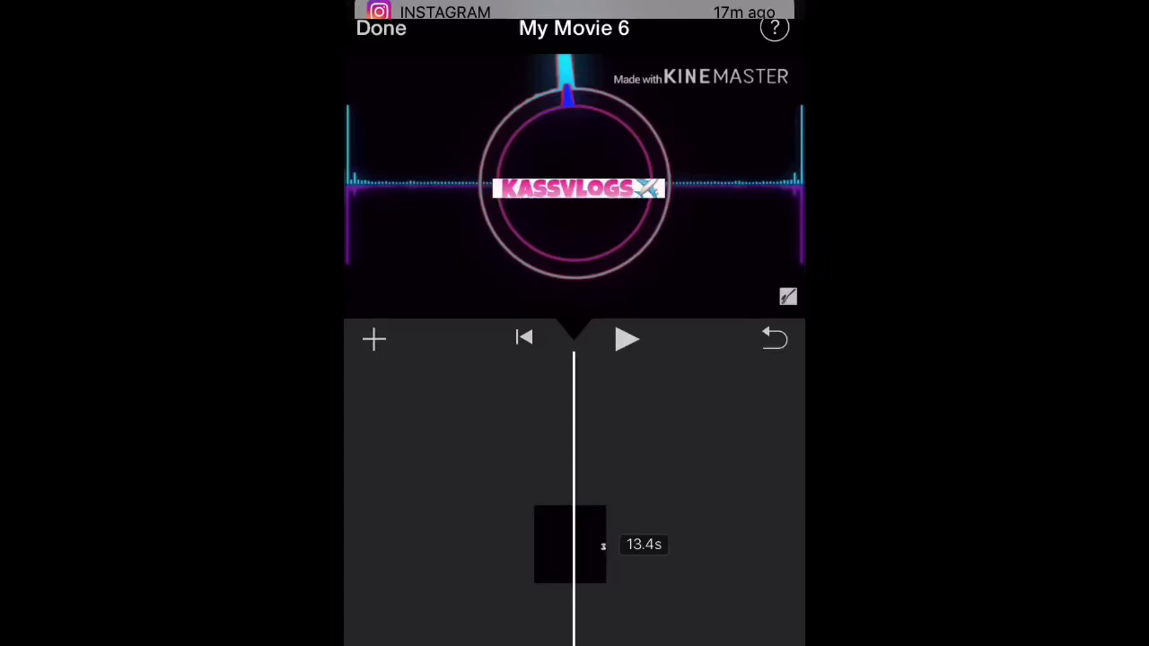
{"action": "left_click_drag", "start_coordinate": [538, 548], "coordinate": [606, 547]}
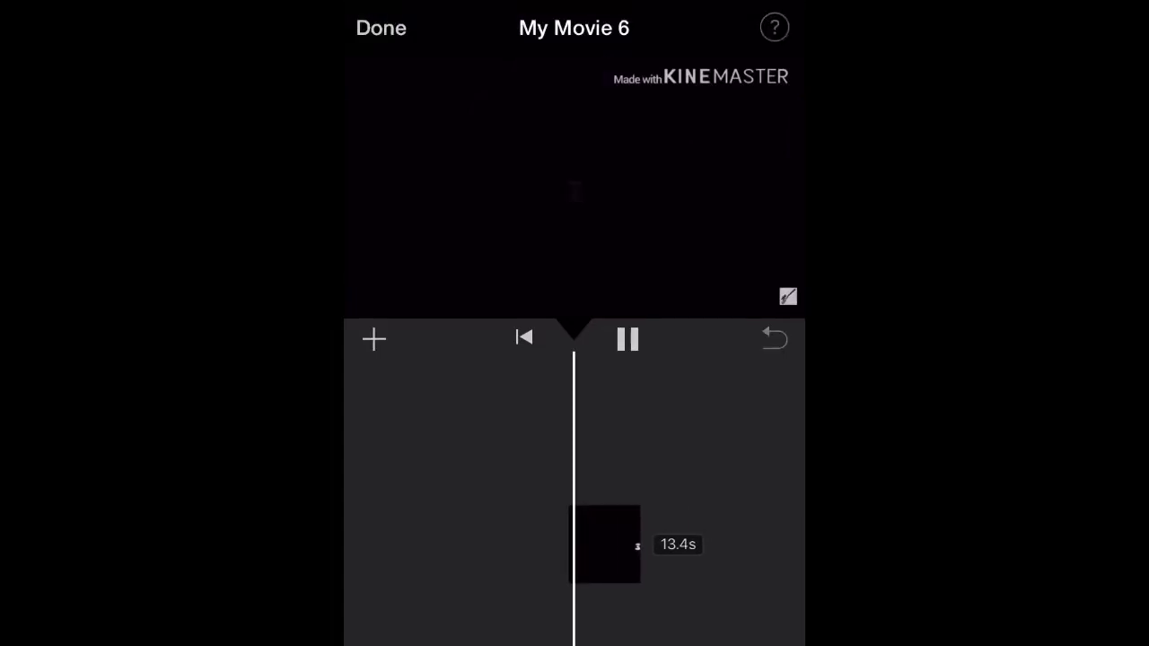
{"action": "left_click", "coordinate": [604, 544]}
{"action": "left_click", "coordinate": [381, 28]}
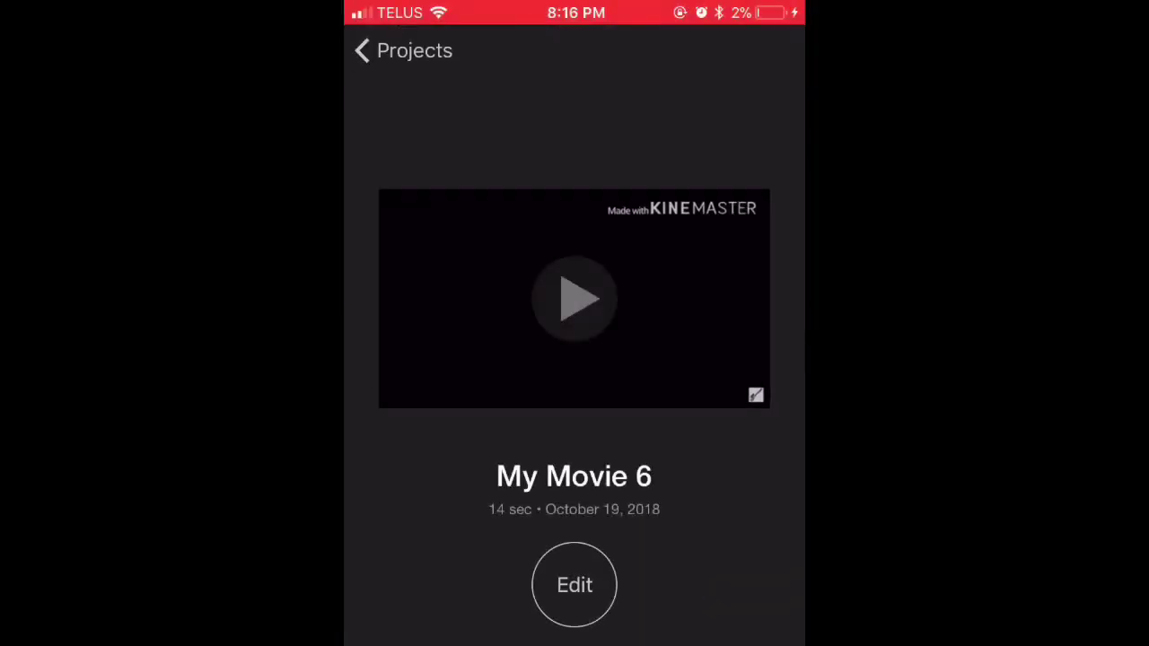
Step: Save My Movie 6 to the Photo Library at the chosen export size
{"action": "left_click", "coordinate": [574, 640]}
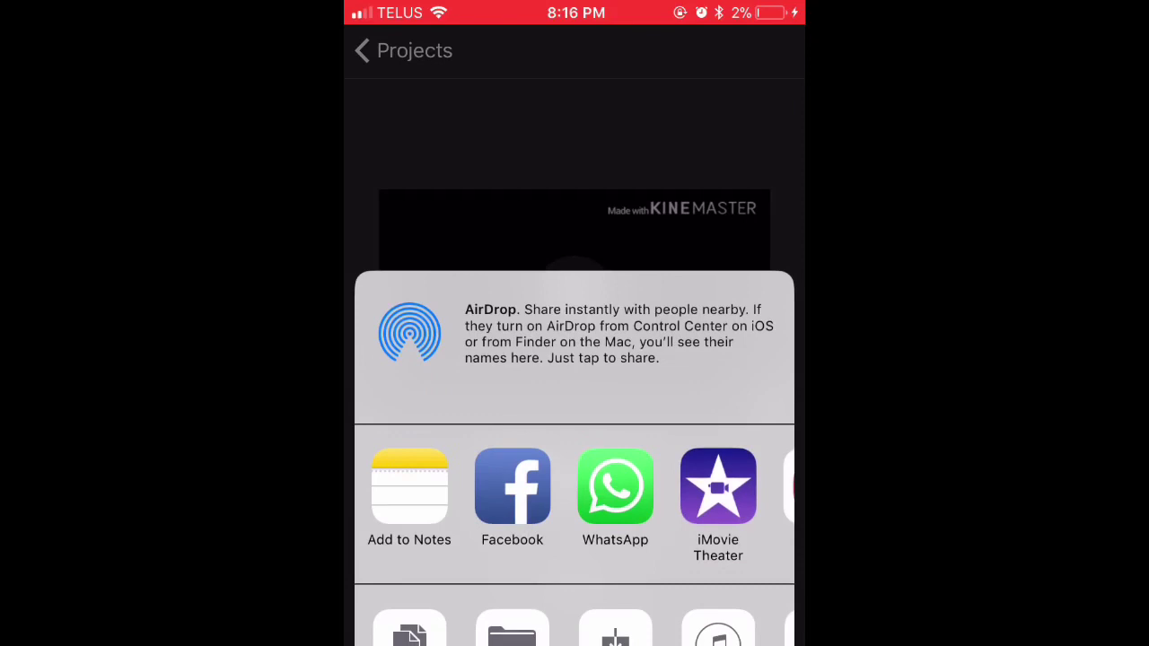
{"action": "left_click", "coordinate": [575, 135]}
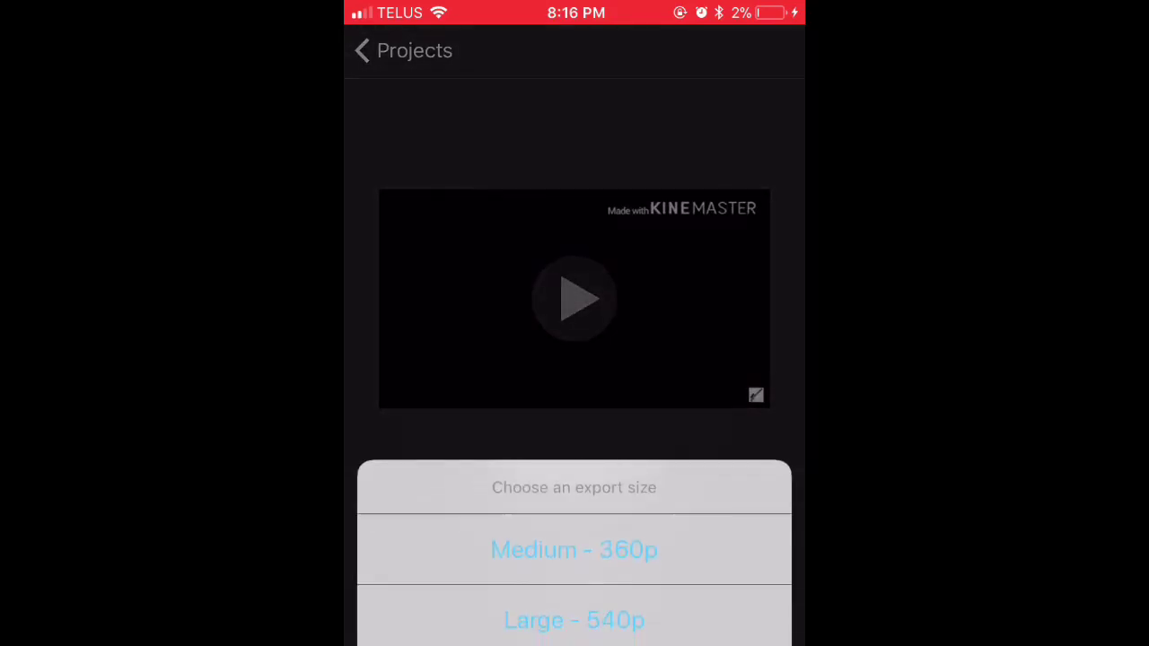
{"action": "left_click", "coordinate": [575, 619]}
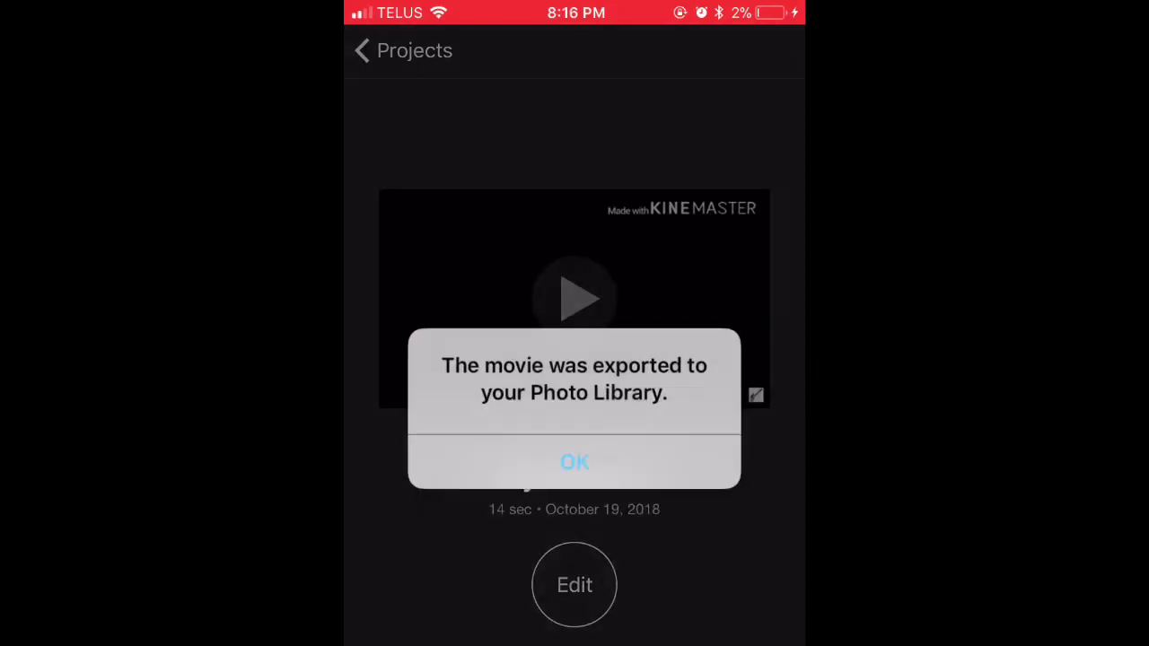
{"action": "left_click", "coordinate": [575, 462]}
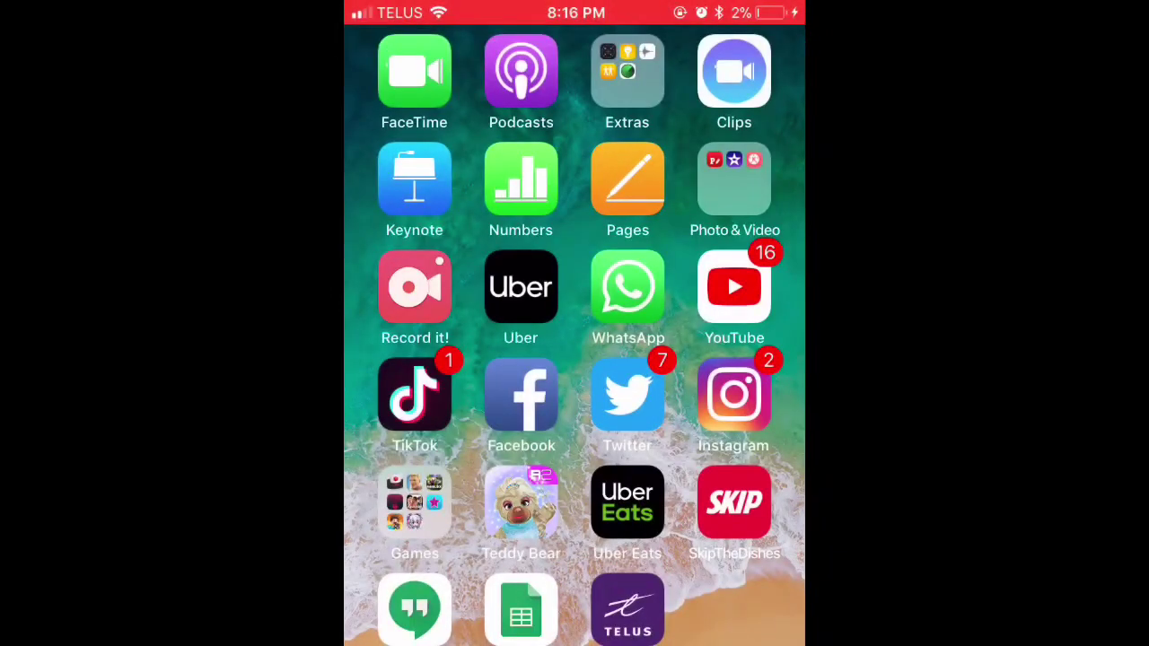
Step: Launch Video Star from the Games folder and start a new project
{"action": "left_click", "coordinate": [414, 508]}
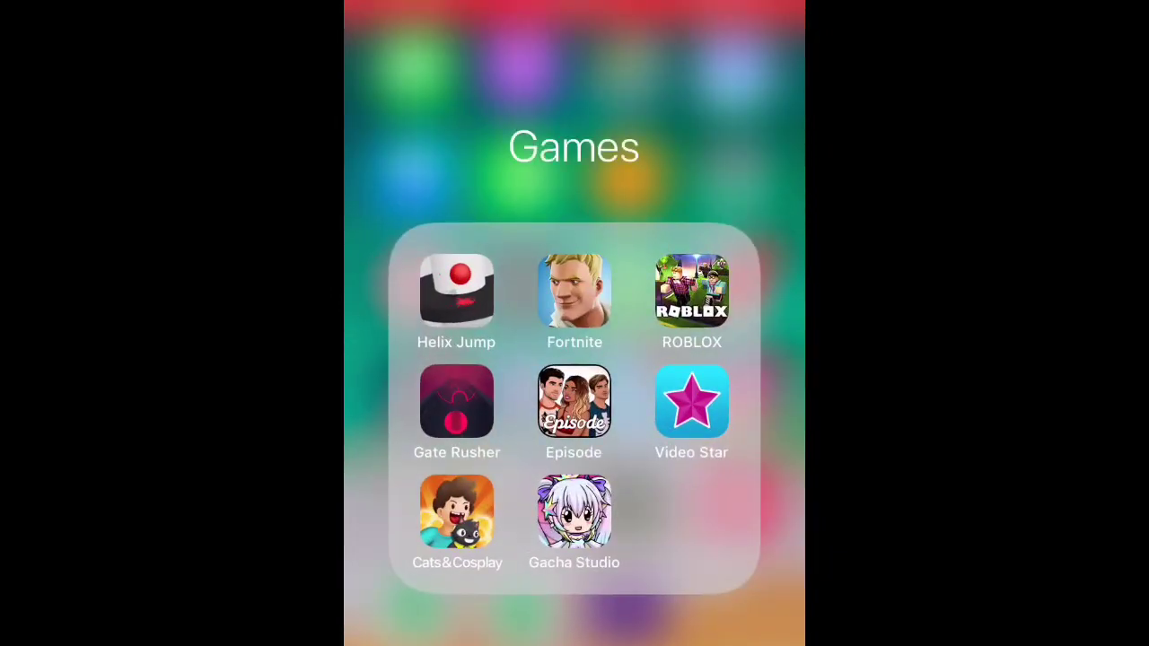
{"action": "left_click", "coordinate": [691, 401]}
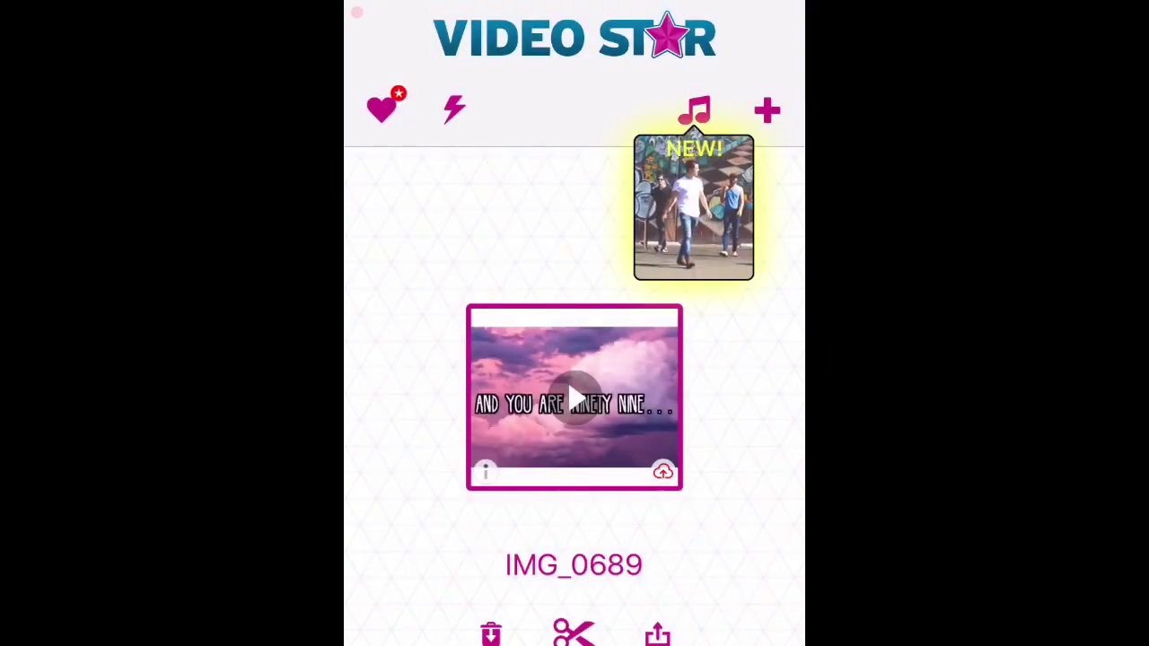
{"action": "left_click", "coordinate": [767, 110]}
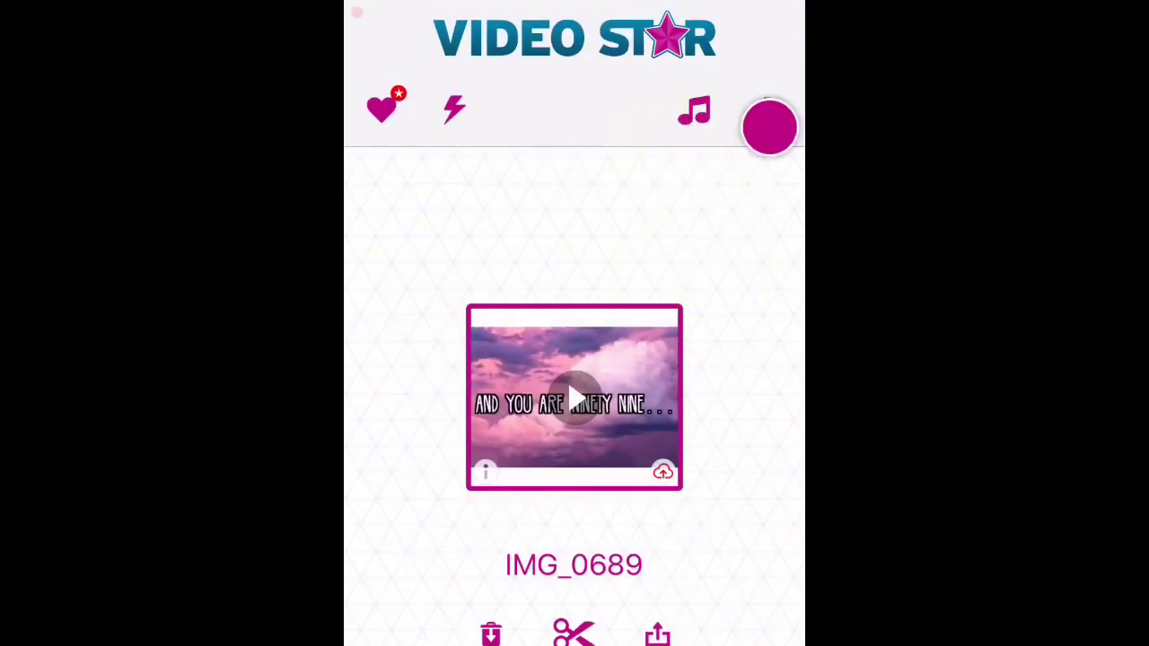
{"action": "left_click", "coordinate": [770, 126]}
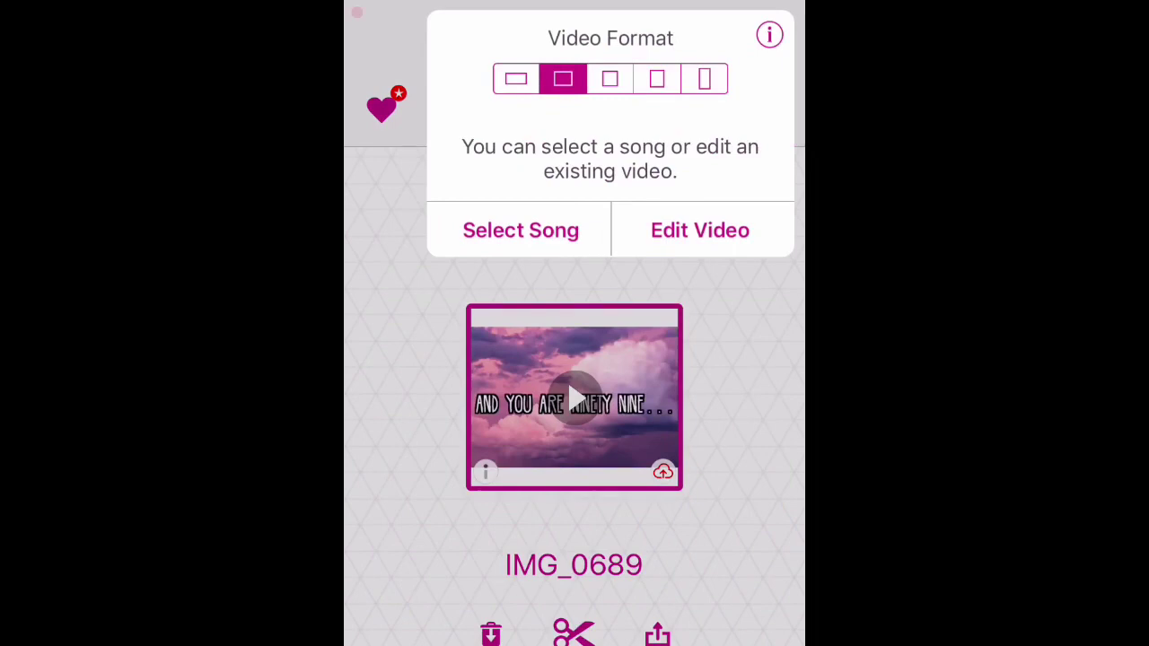
Step: Import the KASSVLOGS intro clip from the camera roll Videos album for editing
{"action": "left_click", "coordinate": [700, 230]}
{"action": "left_click", "coordinate": [398, 115]}
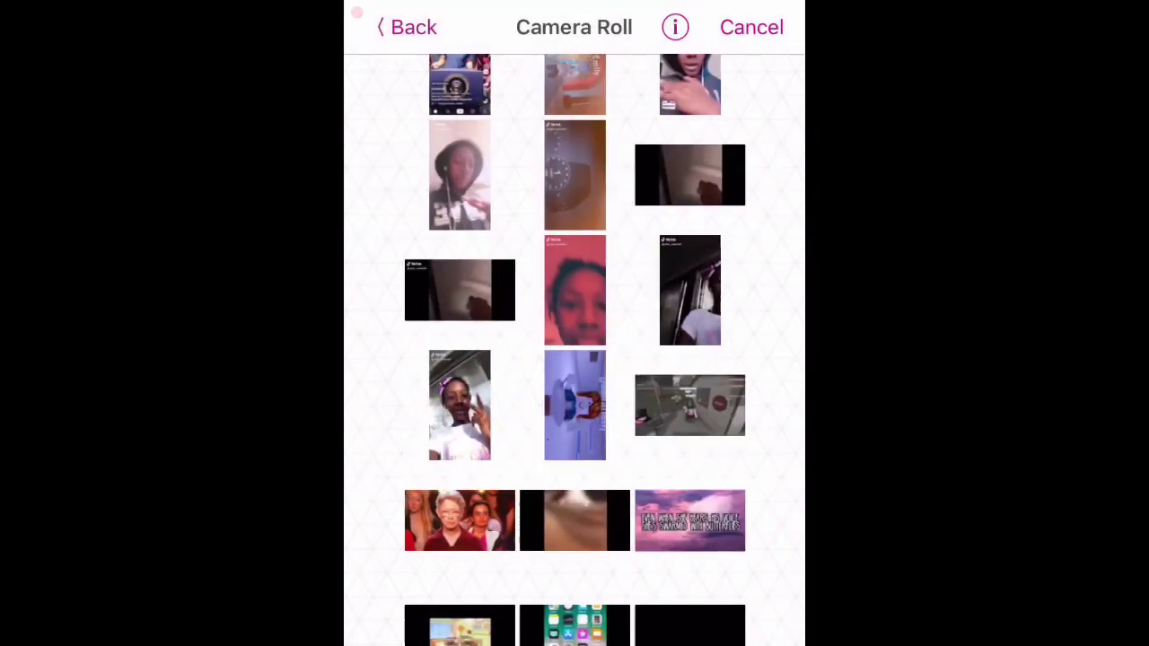
{"action": "left_click", "coordinate": [690, 626]}
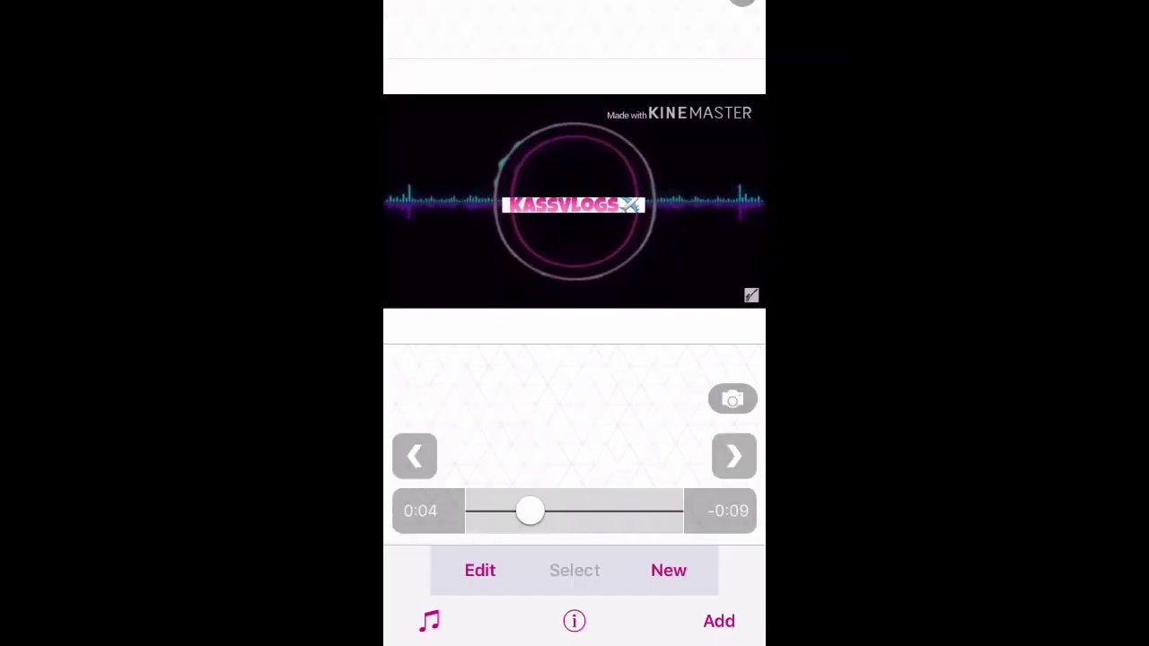
{"action": "left_click", "coordinate": [479, 574]}
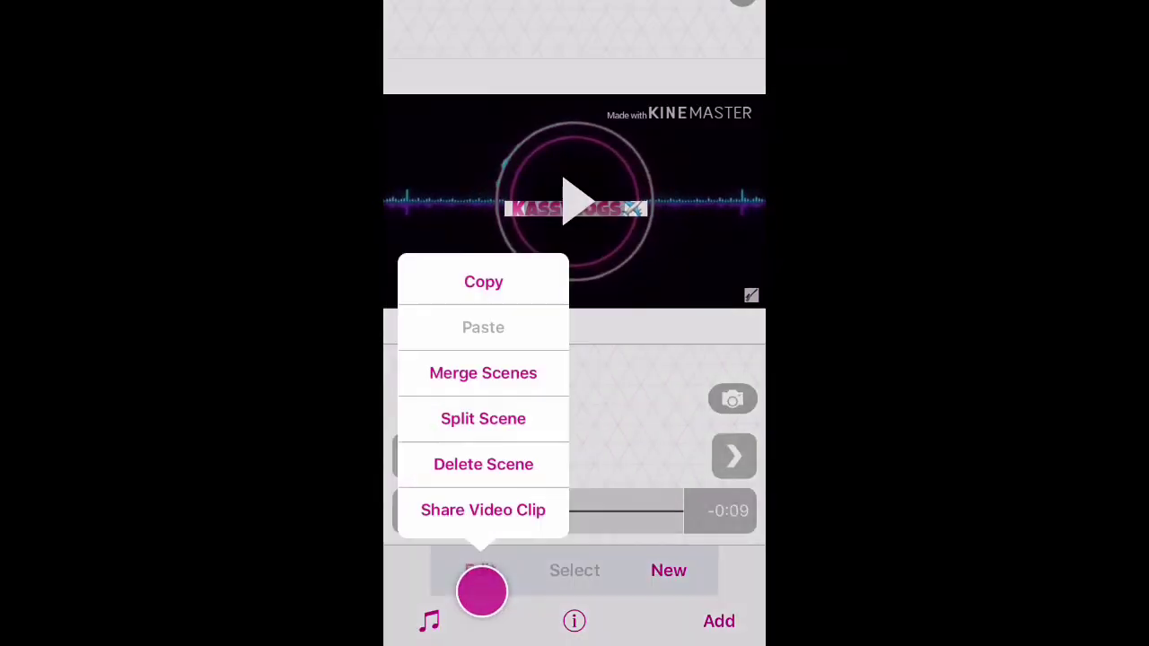
Step: Split the intro scene at the 0:04 mark
{"action": "left_click", "coordinate": [446, 409]}
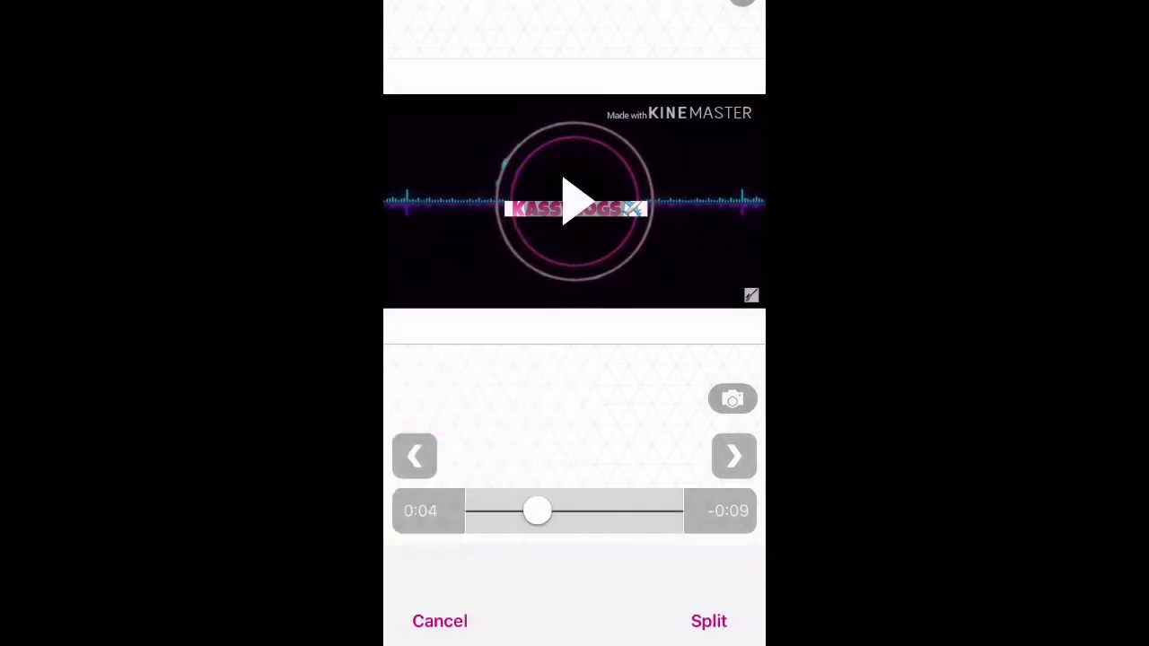
{"action": "left_click", "coordinate": [707, 621]}
{"action": "left_click", "coordinate": [532, 451]}
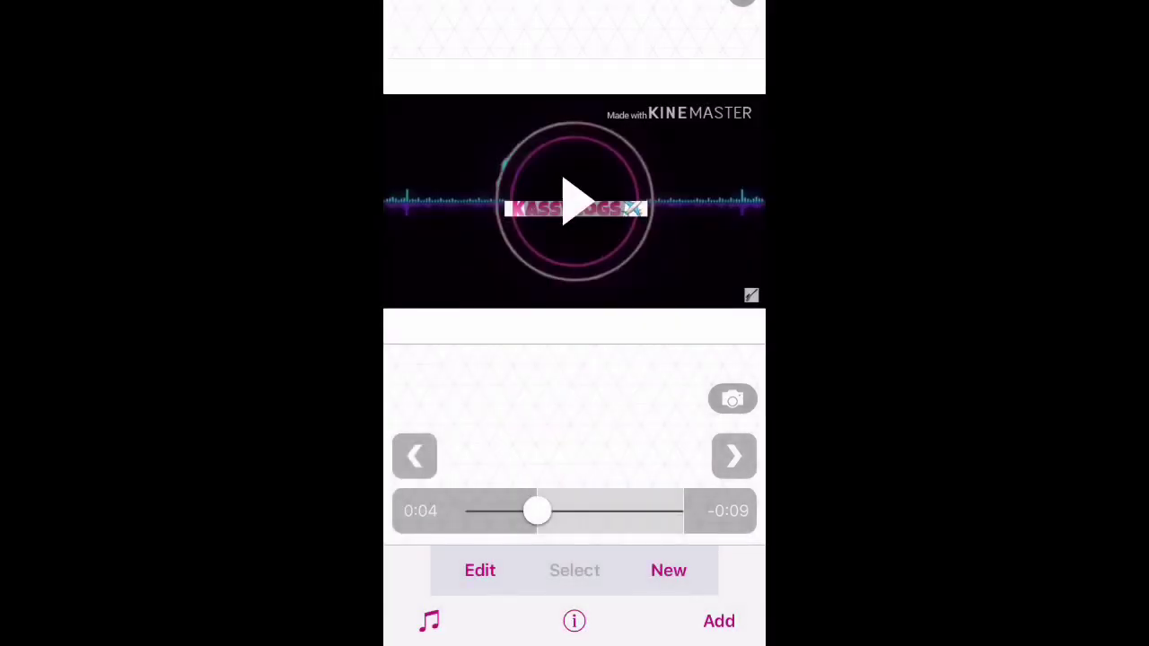
Step: Split the scene again at about 0:06, then move the playhead back to 0:05
{"action": "left_click", "coordinate": [575, 202]}
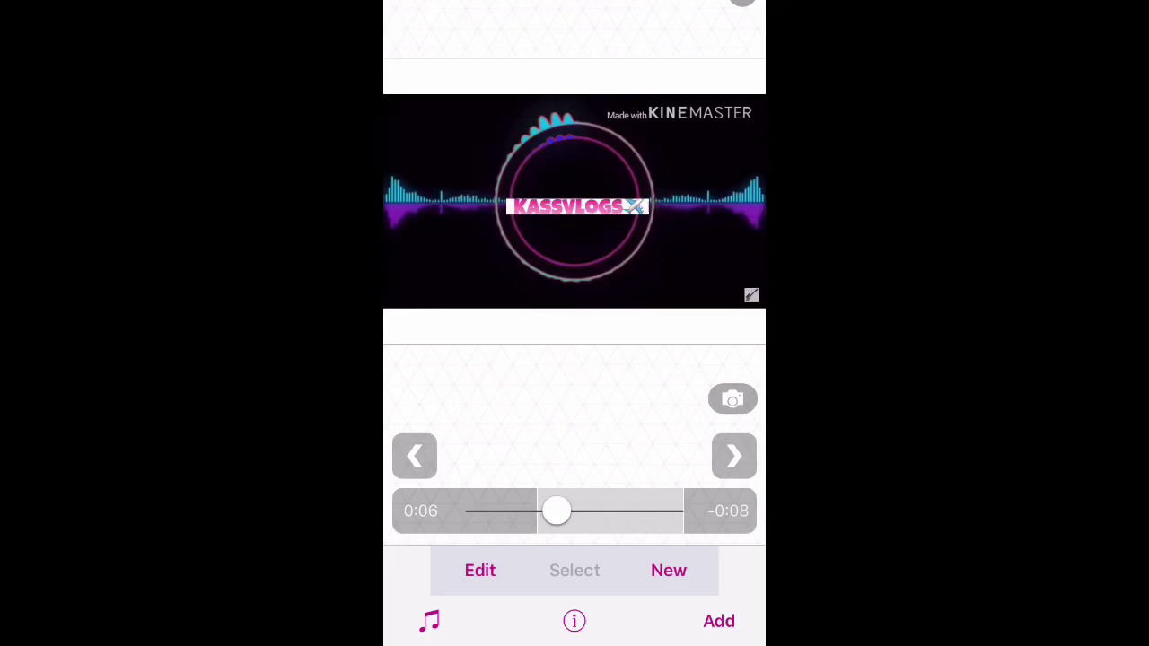
{"action": "left_click", "coordinate": [560, 197]}
{"action": "left_click", "coordinate": [480, 571]}
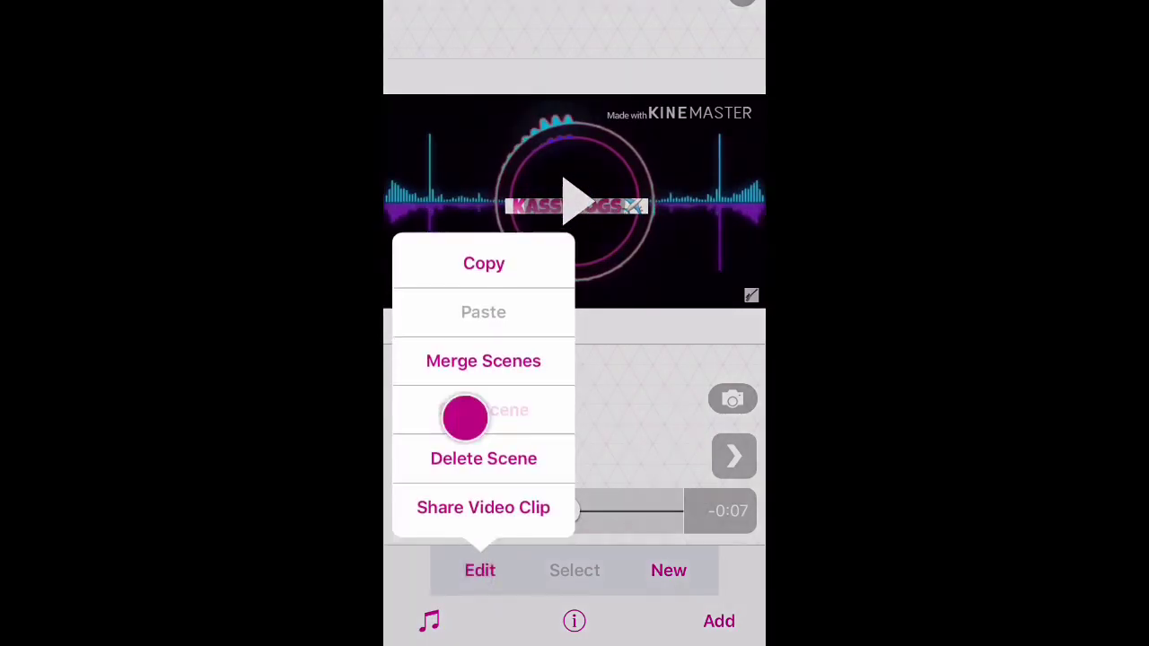
{"action": "left_click", "coordinate": [464, 416]}
{"action": "left_click", "coordinate": [557, 444]}
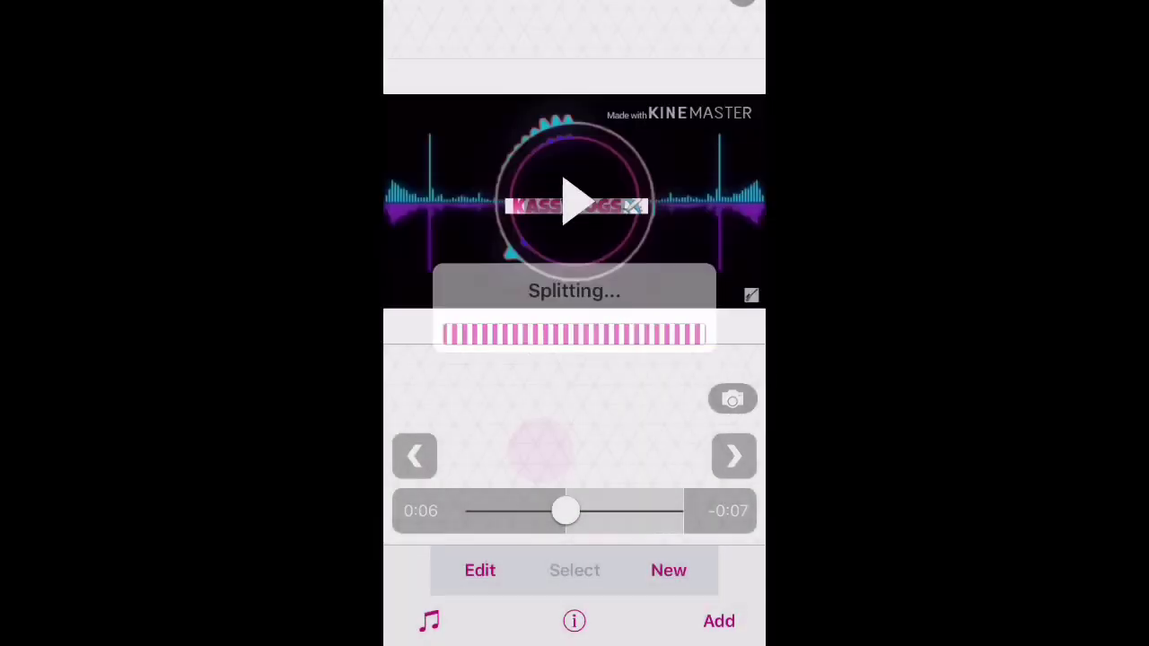
{"action": "left_click_drag", "start_coordinate": [565, 516], "coordinate": [546, 532]}
{"action": "left_click", "coordinate": [669, 571]}
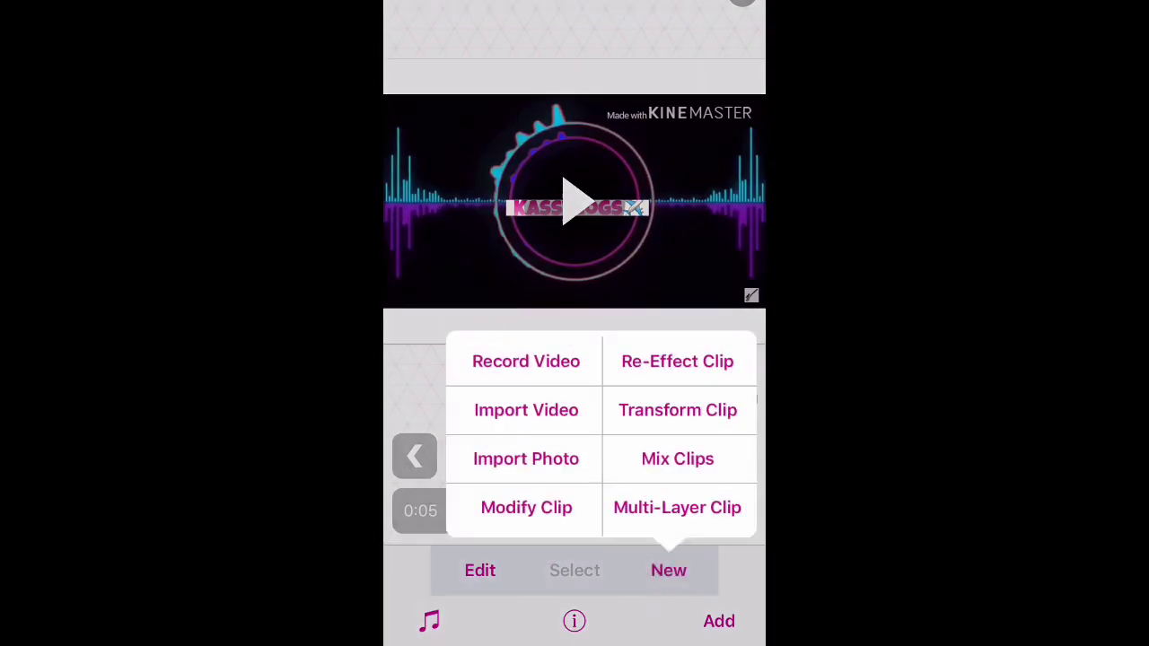
Step: Re-effect the split-off scene with the Wiggle distortion and play back the result
{"action": "left_click", "coordinate": [649, 355]}
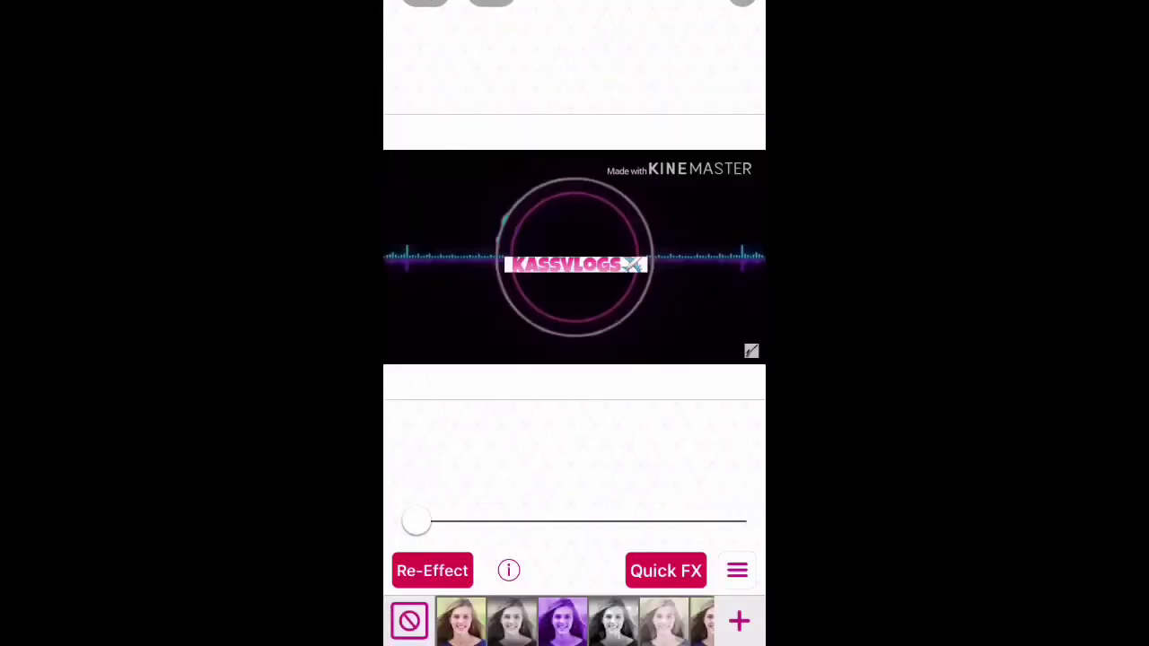
{"action": "left_click", "coordinate": [737, 625]}
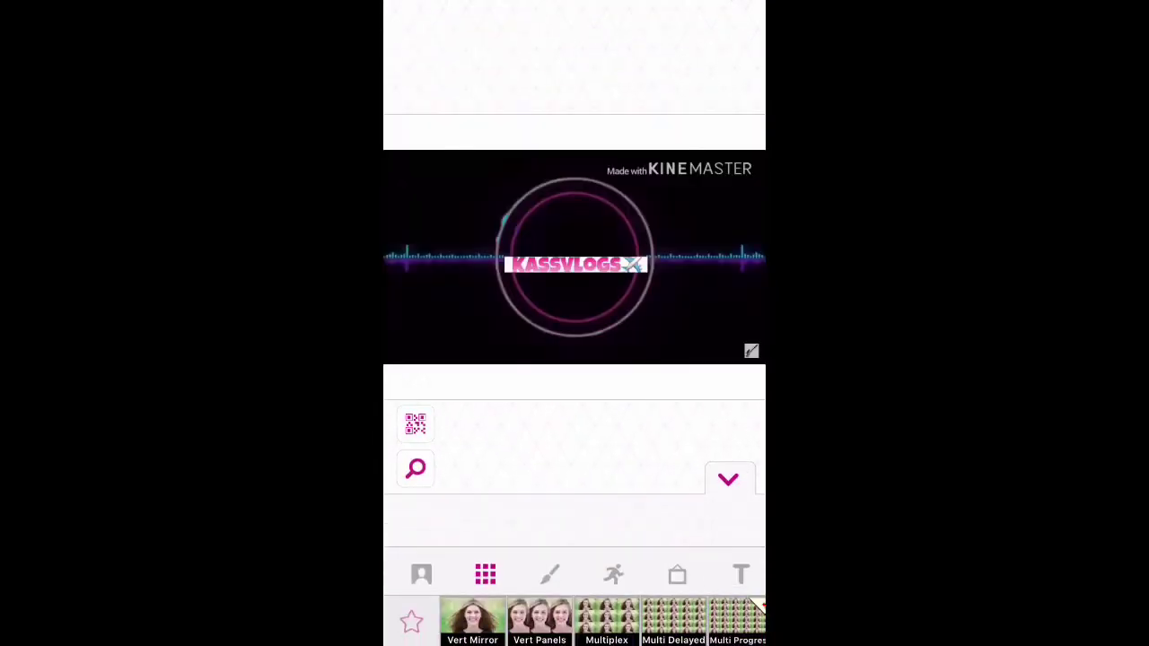
{"action": "left_click_drag", "start_coordinate": [572, 623], "coordinate": [498, 615]}
{"action": "mouse_move", "coordinate": [682, 620]}
{"action": "left_mouse_down"}
{"action": "mouse_move", "coordinate": [444, 618]}
{"action": "mouse_move", "coordinate": [467, 619]}
{"action": "left_mouse_up"}
{"action": "mouse_move", "coordinate": [682, 619]}
{"action": "left_mouse_down"}
{"action": "mouse_move", "coordinate": [466, 620]}
{"action": "mouse_move", "coordinate": [562, 628]}
{"action": "mouse_move", "coordinate": [542, 620]}
{"action": "mouse_move", "coordinate": [554, 620]}
{"action": "left_mouse_up"}
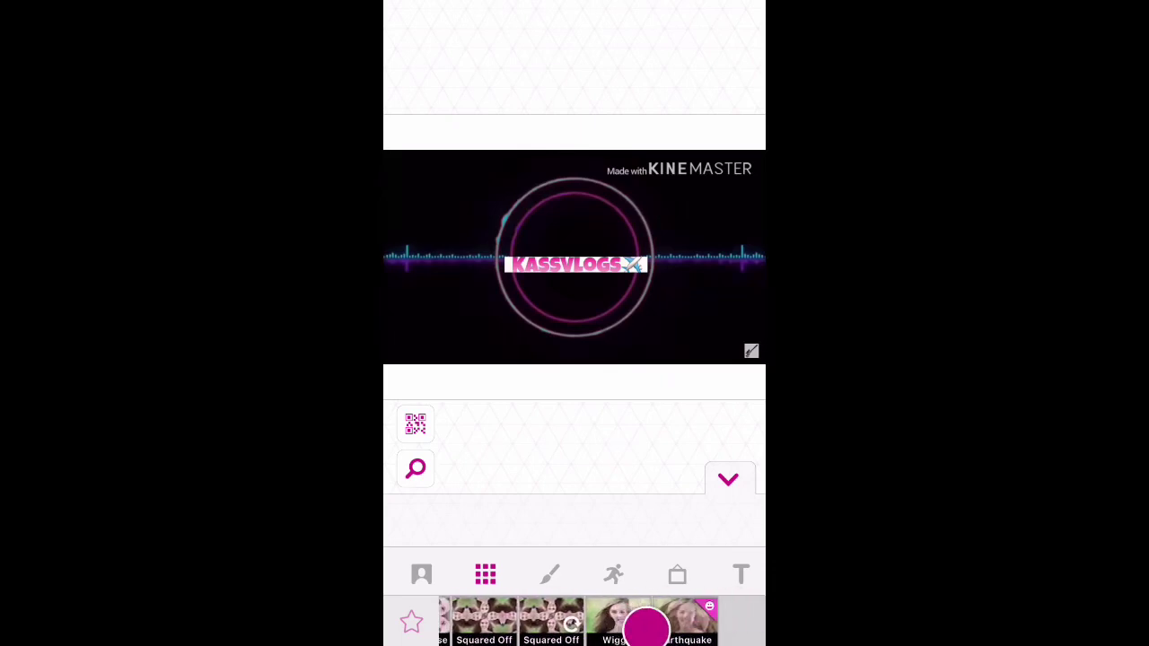
{"action": "left_click", "coordinate": [662, 620]}
{"action": "left_click_drag", "start_coordinate": [598, 530], "coordinate": [603, 547]}
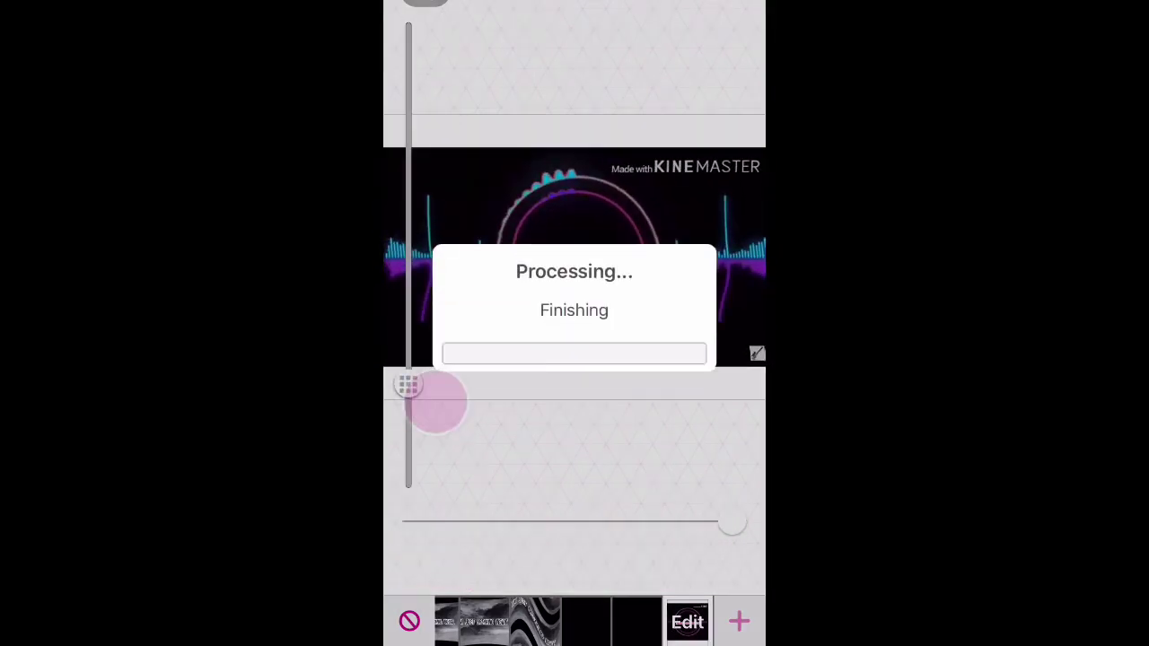
{"action": "left_click", "coordinate": [575, 200]}
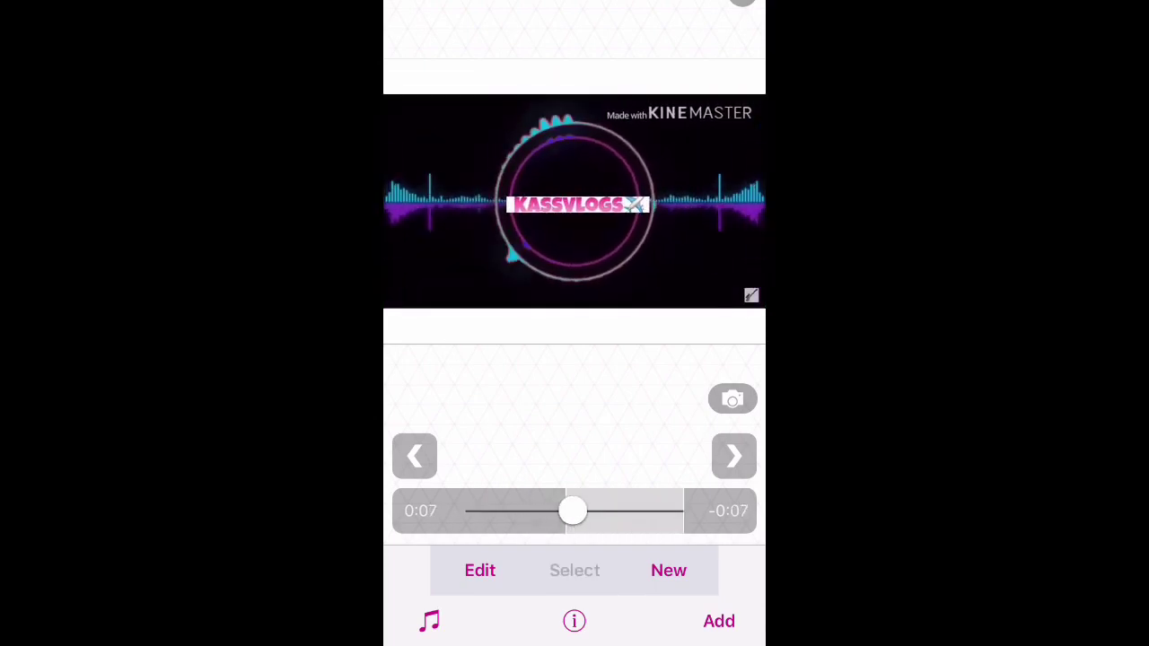
Step: Re-effect the next scene with Wiggle, varying its intensity while recording
{"action": "left_click", "coordinate": [669, 570]}
{"action": "left_click", "coordinate": [674, 362]}
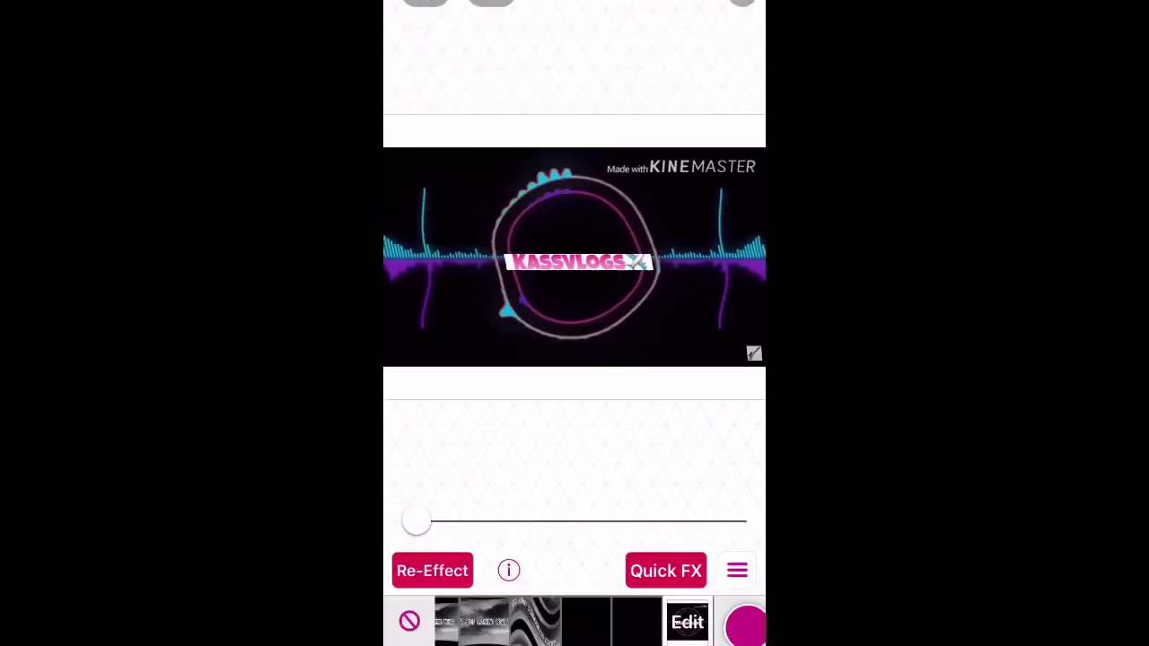
{"action": "left_click", "coordinate": [665, 570]}
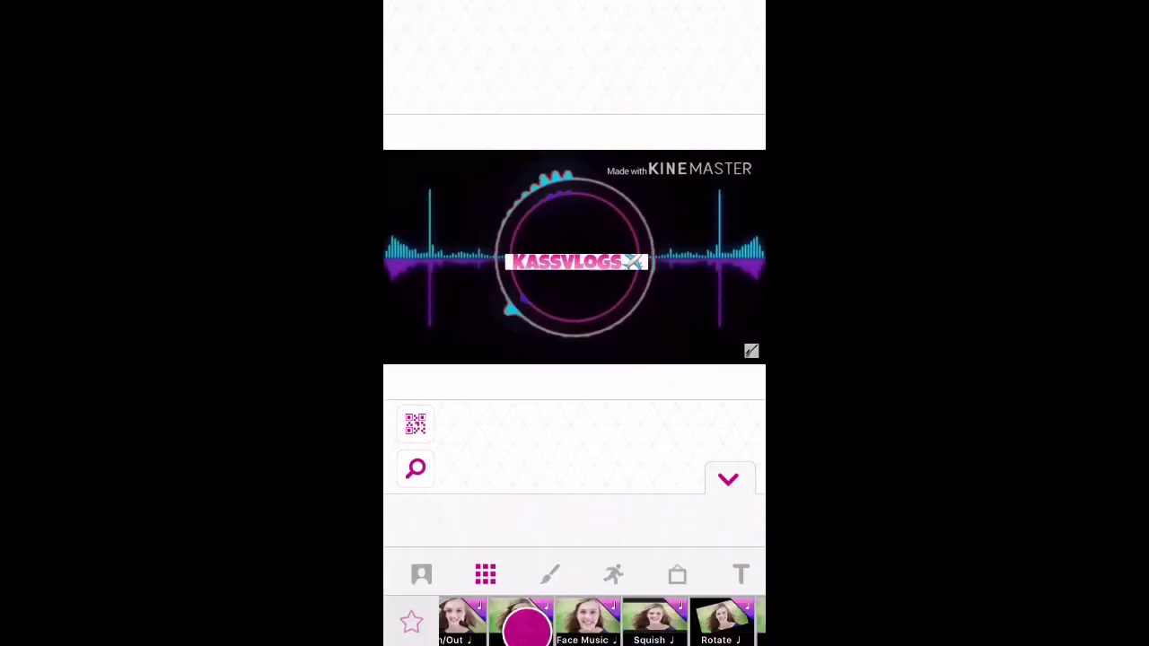
{"action": "scroll", "coordinate": [602, 619], "scroll_direction": "right", "scroll_amount": 10}
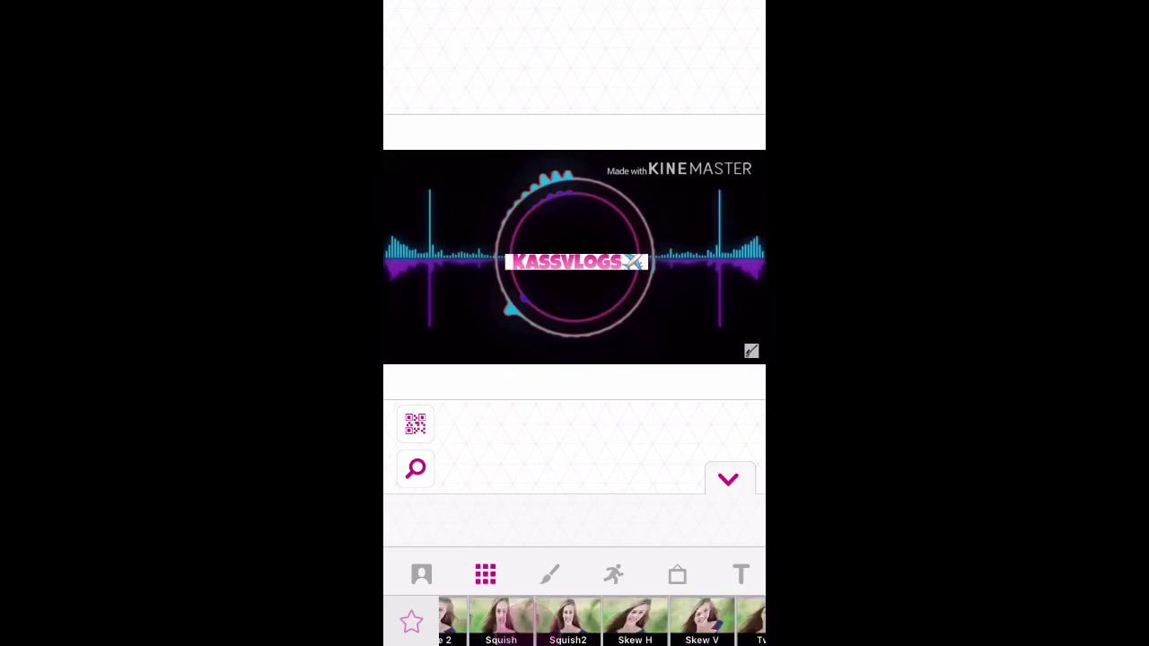
{"action": "scroll", "coordinate": [602, 619], "scroll_direction": "right", "scroll_amount": 5}
{"action": "left_click", "coordinate": [663, 619]}
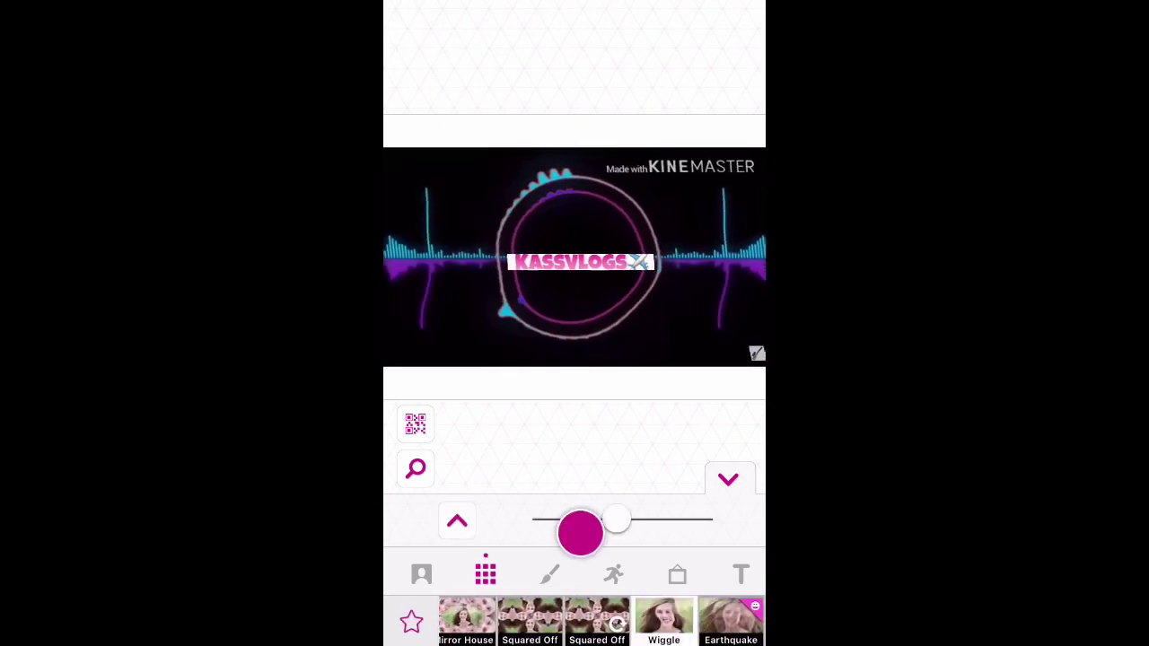
{"action": "left_click", "coordinate": [728, 480]}
{"action": "left_click_drag", "start_coordinate": [408, 272], "coordinate": [398, 470]}
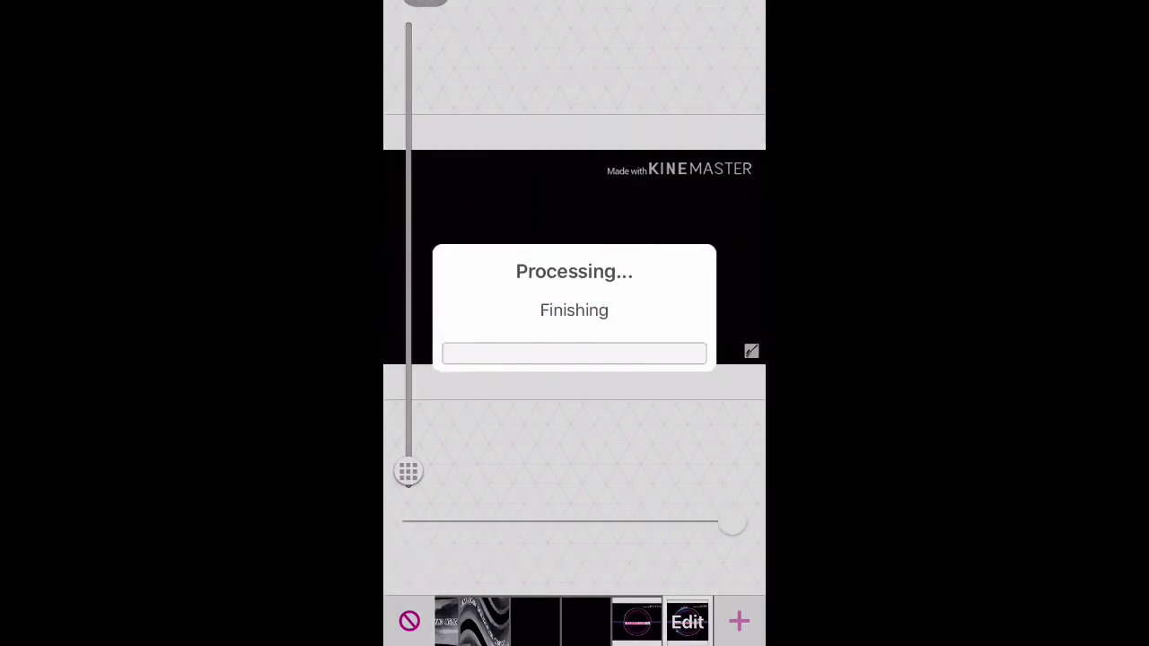
{"action": "left_click", "coordinate": [558, 243]}
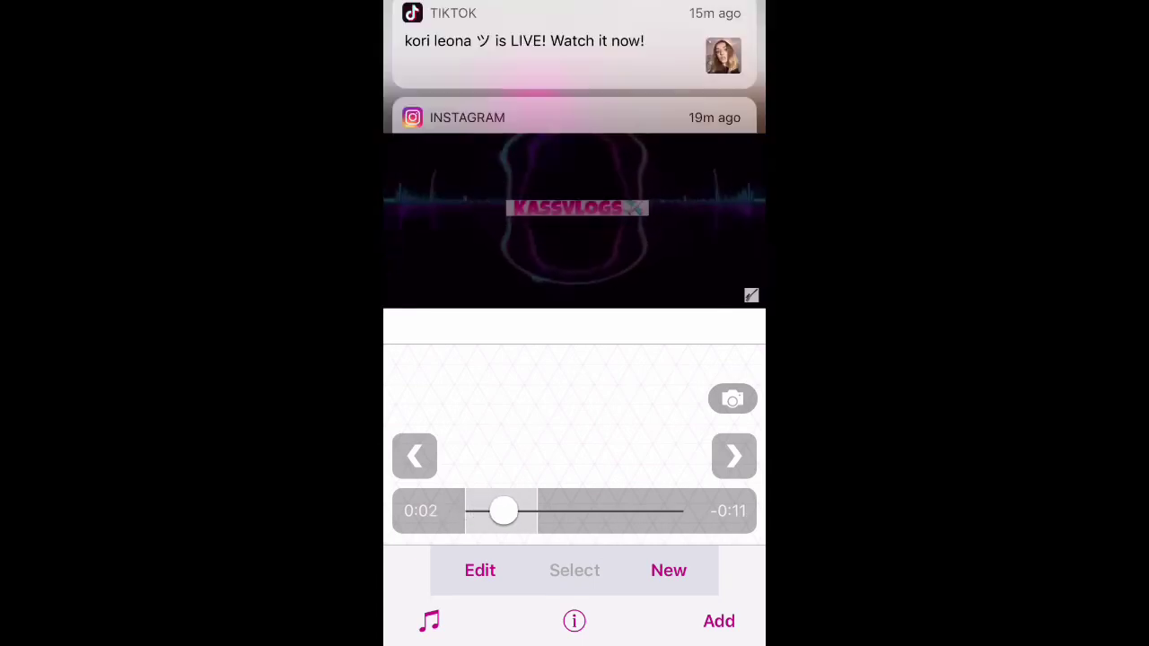
Step: Start a re-effect of the current scene with the Glass Noise effect selected
{"action": "left_click", "coordinate": [458, 584]}
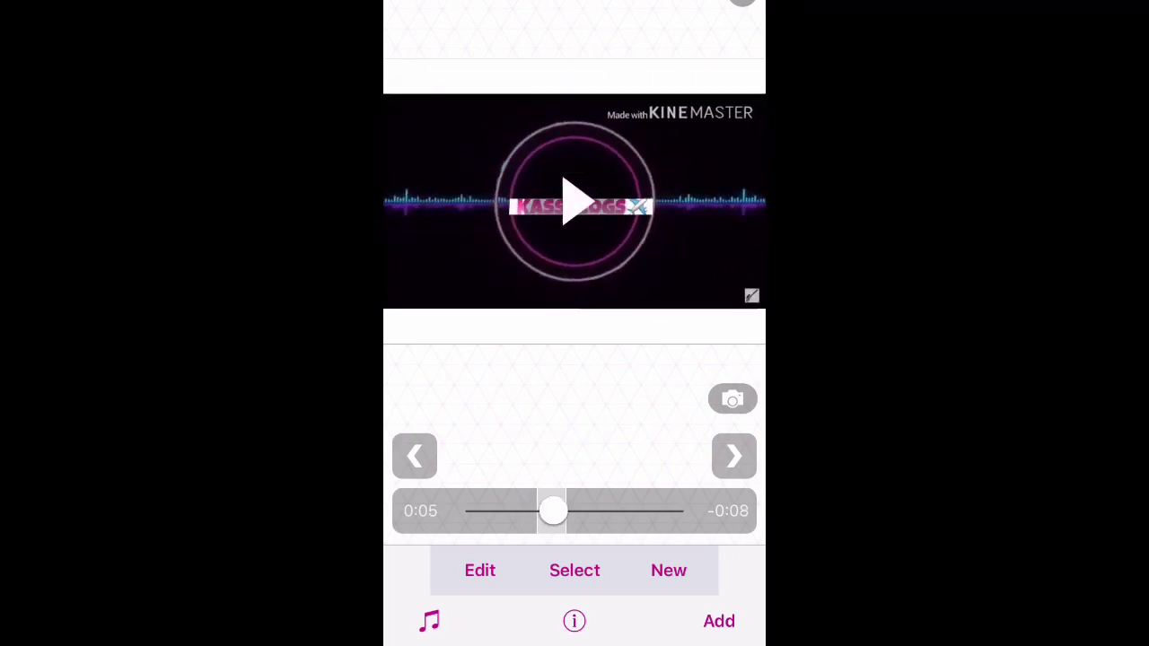
{"action": "left_click", "coordinate": [669, 570]}
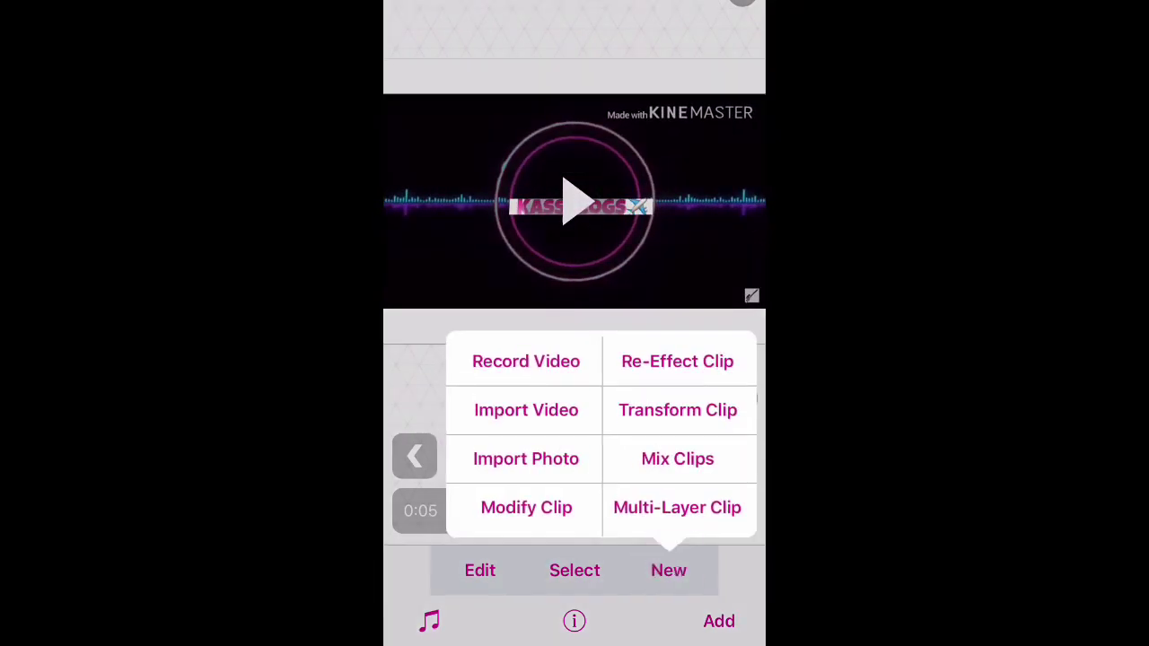
{"action": "left_click", "coordinate": [664, 359]}
{"action": "left_click", "coordinate": [739, 620]}
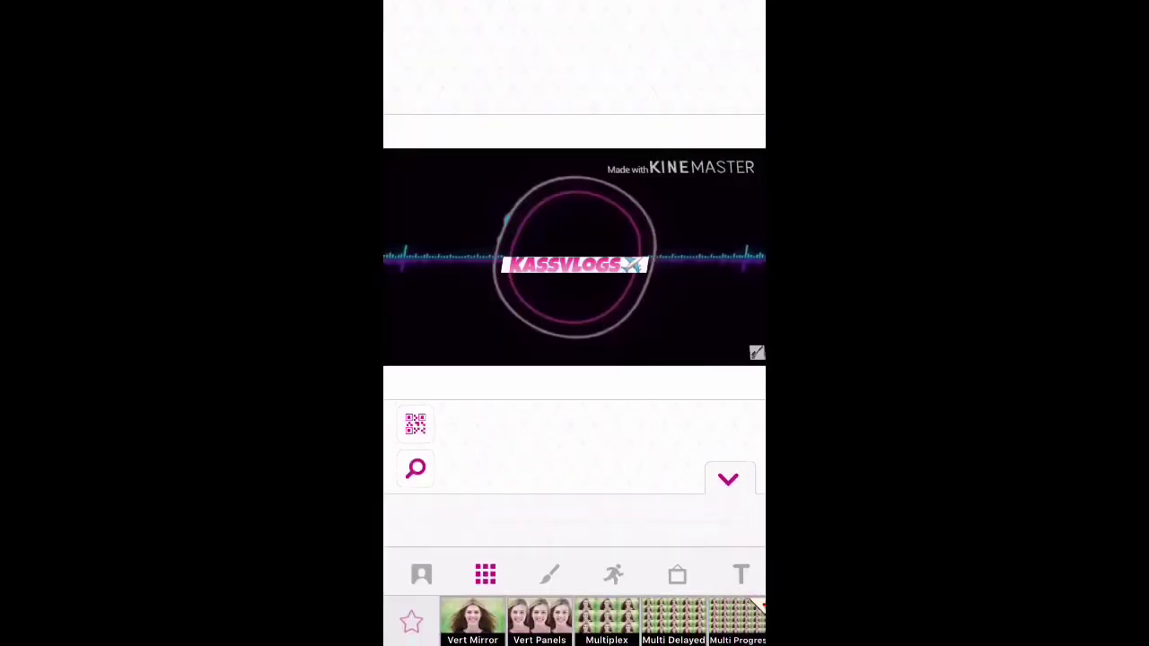
{"action": "scroll", "coordinate": [539, 624], "scroll_direction": "right", "scroll_amount": 5}
{"action": "scroll", "coordinate": [487, 626], "scroll_direction": "right", "scroll_amount": 5}
{"action": "scroll", "coordinate": [589, 619], "scroll_direction": "right", "scroll_amount": 5}
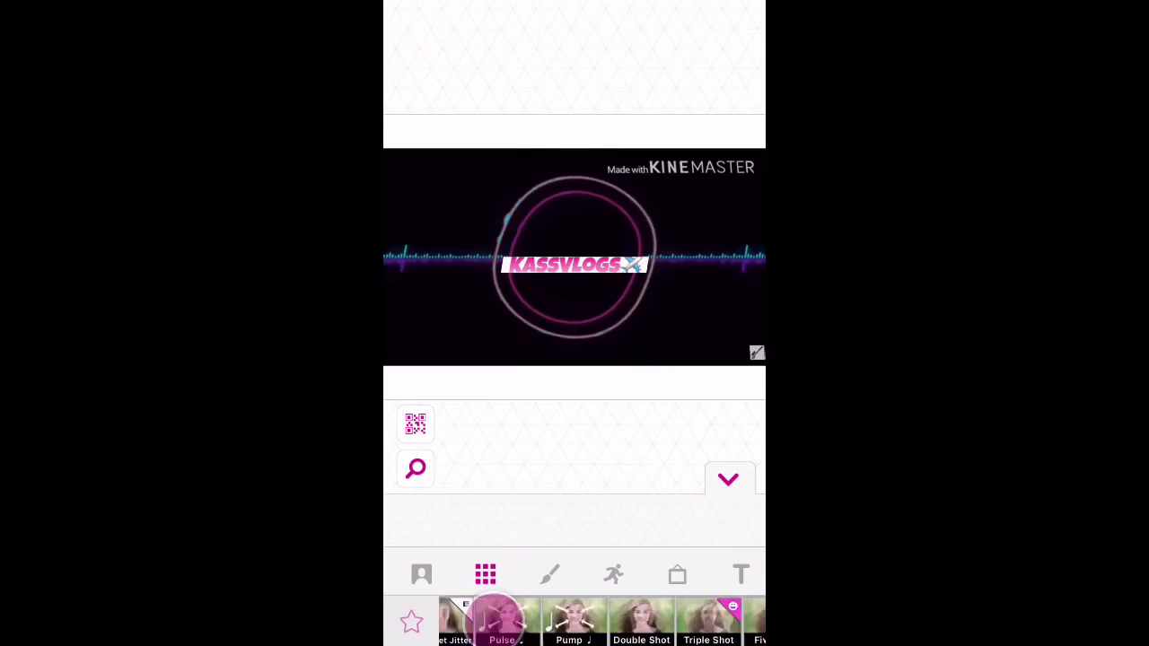
{"action": "scroll", "coordinate": [495, 619], "scroll_direction": "right", "scroll_amount": 5}
{"action": "scroll", "coordinate": [631, 620], "scroll_direction": "right", "scroll_amount": 5}
{"action": "scroll", "coordinate": [655, 626], "scroll_direction": "right", "scroll_amount": 5}
{"action": "scroll", "coordinate": [574, 626], "scroll_direction": "right", "scroll_amount": 5}
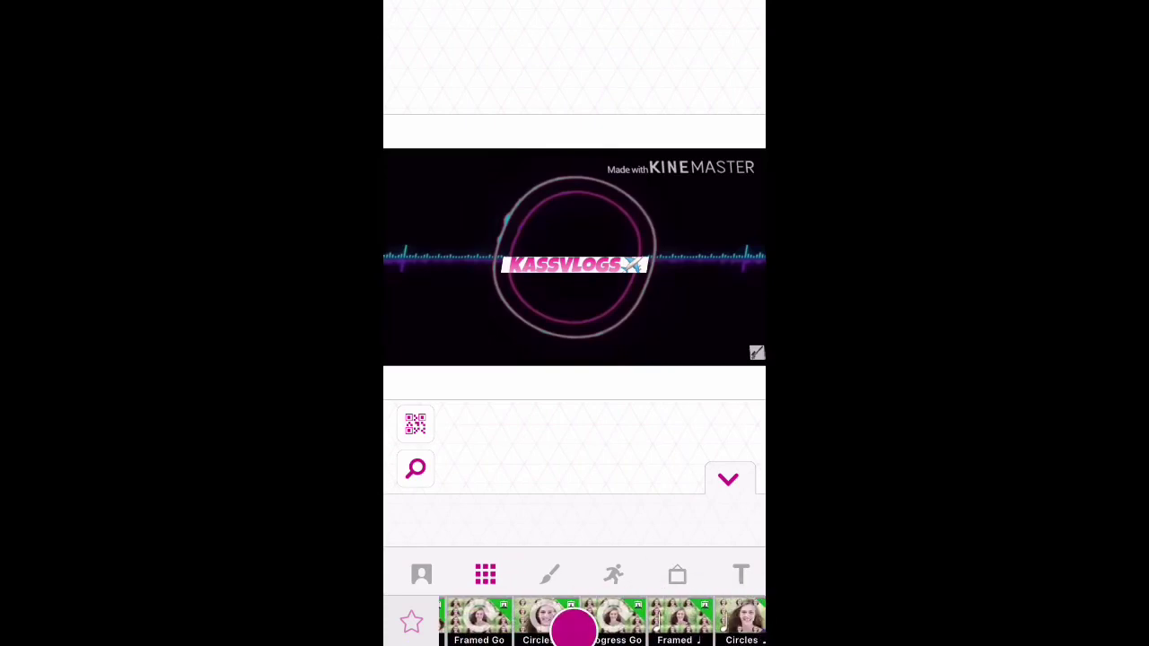
{"action": "scroll", "coordinate": [675, 625], "scroll_direction": "right", "scroll_amount": 5}
{"action": "scroll", "coordinate": [675, 626], "scroll_direction": "right", "scroll_amount": 5}
{"action": "scroll", "coordinate": [692, 623], "scroll_direction": "right", "scroll_amount": 5}
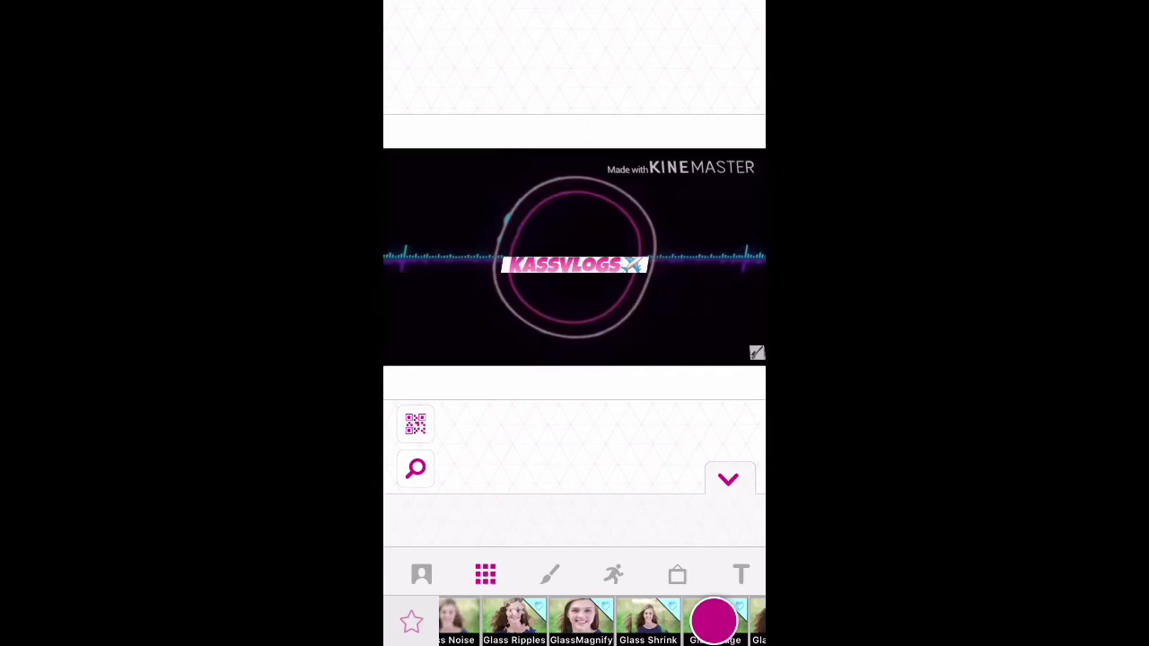
{"action": "left_click", "coordinate": [487, 620]}
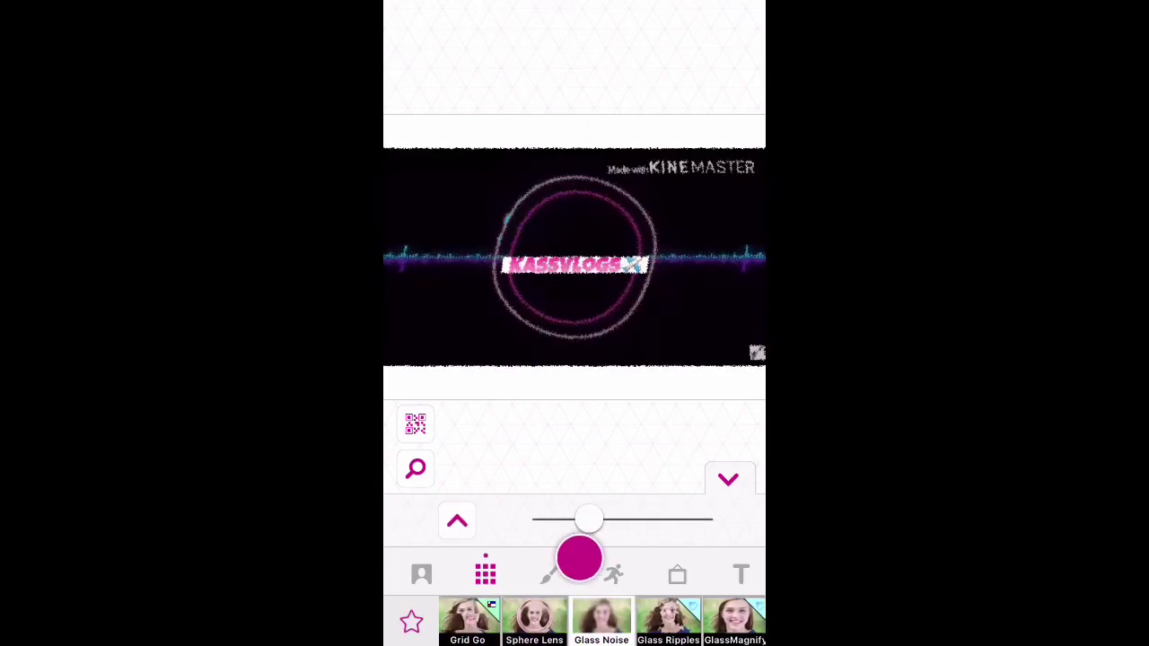
{"action": "left_click", "coordinate": [742, 472]}
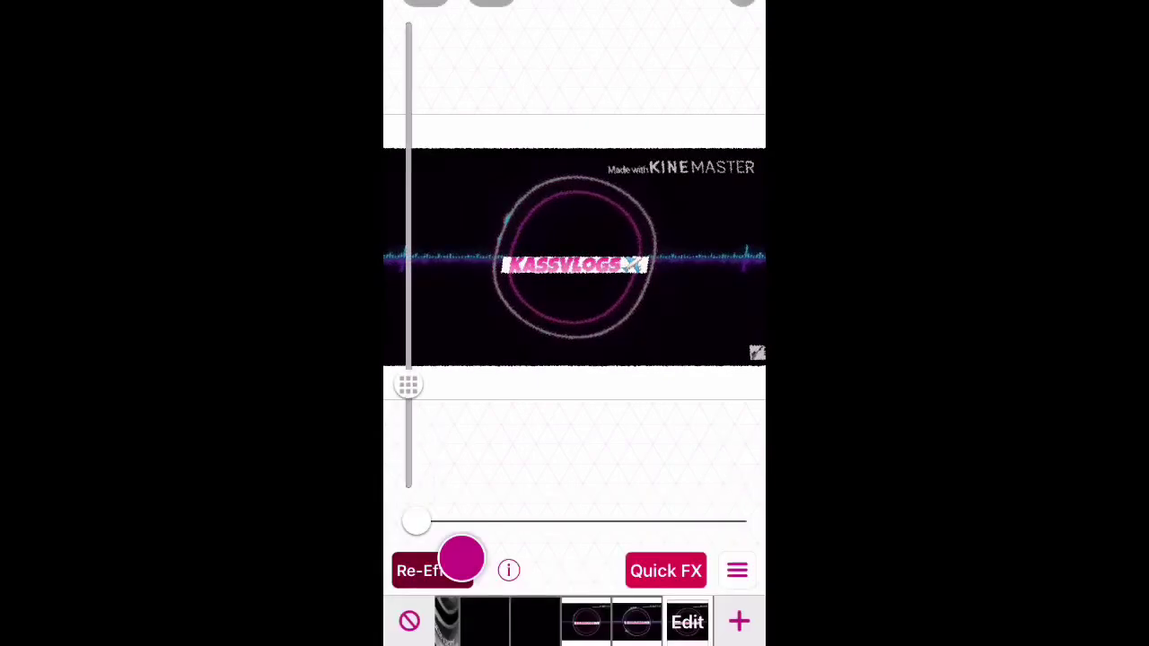
Step: Record the Glass Noise re-effect while sliding its intensity up and down
{"action": "left_click_drag", "start_coordinate": [408, 385], "coordinate": [408, 463]}
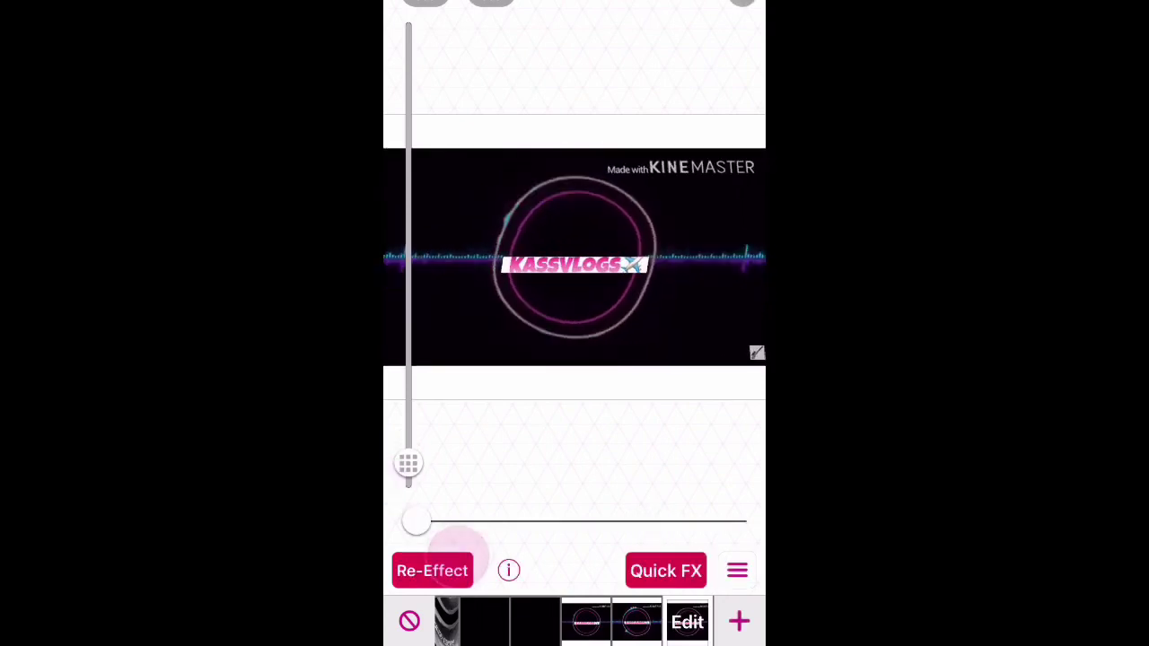
{"action": "left_click", "coordinate": [432, 571]}
{"action": "mouse_move", "coordinate": [403, 385]}
{"action": "left_mouse_down"}
{"action": "mouse_move", "coordinate": [400, 371]}
{"action": "mouse_move", "coordinate": [392, 405]}
{"action": "mouse_move", "coordinate": [405, 454]}
{"action": "left_mouse_up"}
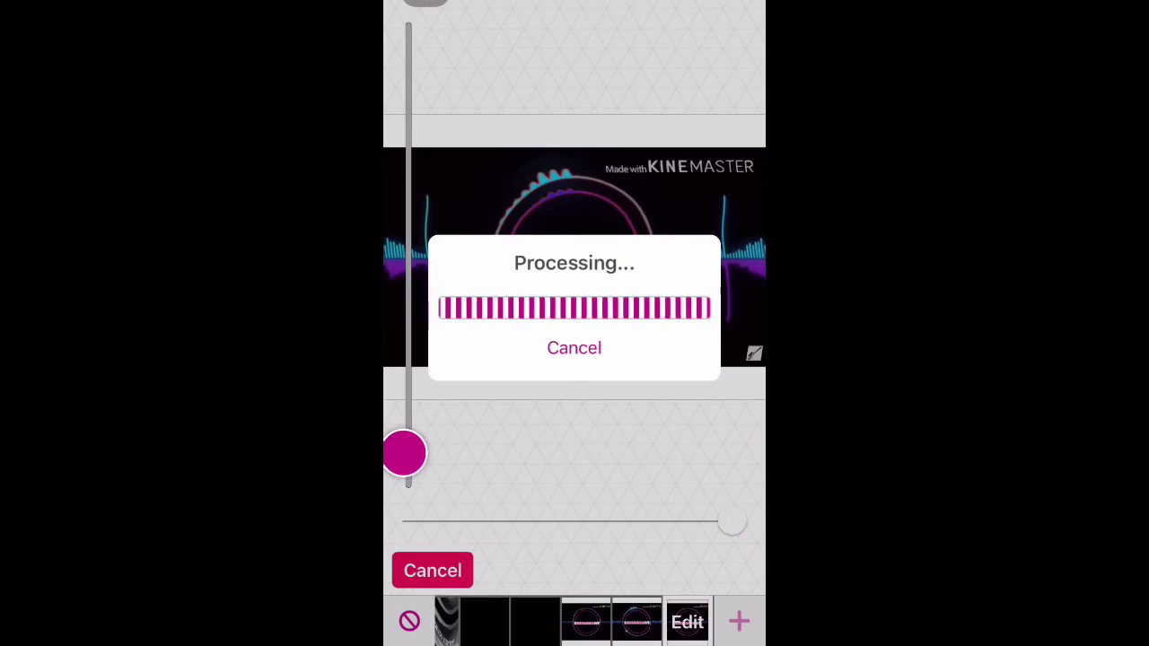
{"action": "left_click_drag", "start_coordinate": [551, 503], "coordinate": [519, 510]}
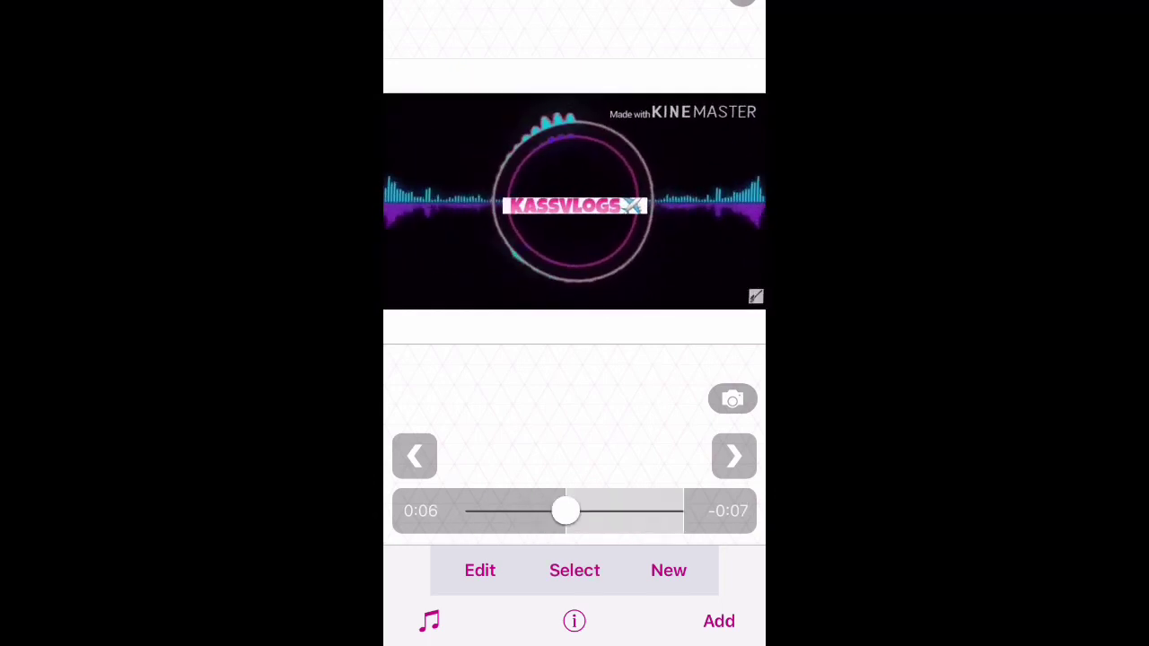
Step: Pause and resume the KASSVLOGS intro preview
{"action": "left_click", "coordinate": [564, 193]}
{"action": "left_click", "coordinate": [574, 196]}
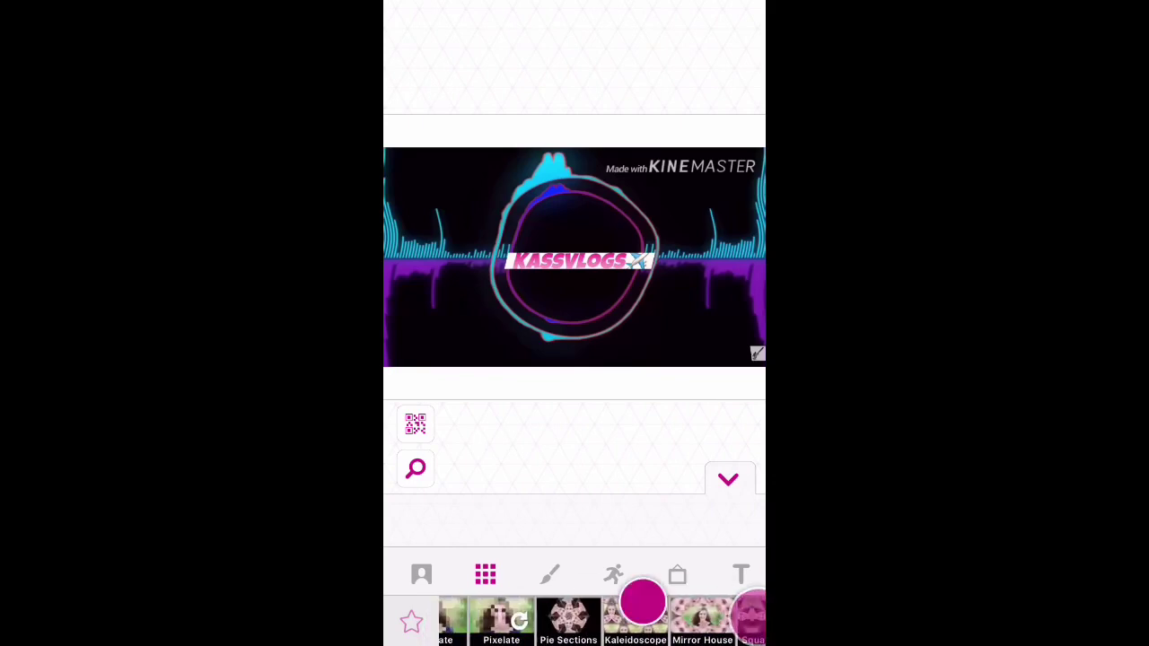
Step: Try Kaleidoscope, then pick Mirror House and adjust its strength
{"action": "left_click_drag", "start_coordinate": [750, 620], "coordinate": [516, 615]}
{"action": "left_click", "coordinate": [641, 616]}
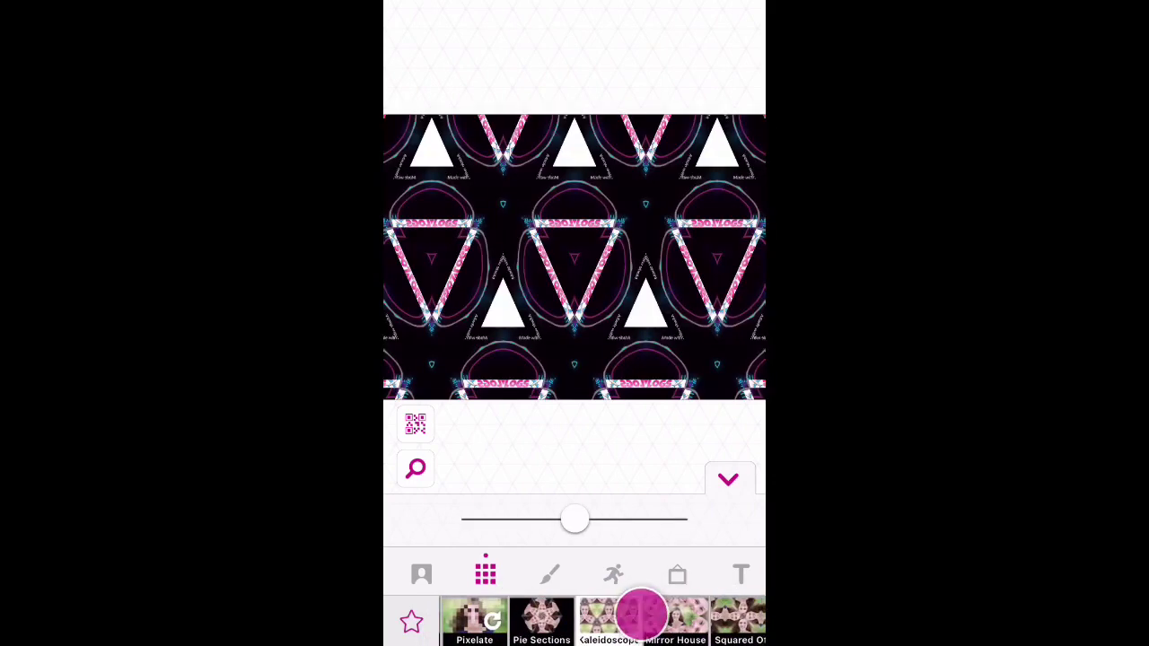
{"action": "mouse_move", "coordinate": [580, 518]}
{"action": "left_mouse_down"}
{"action": "mouse_move", "coordinate": [710, 518]}
{"action": "mouse_move", "coordinate": [433, 521]}
{"action": "left_mouse_up"}
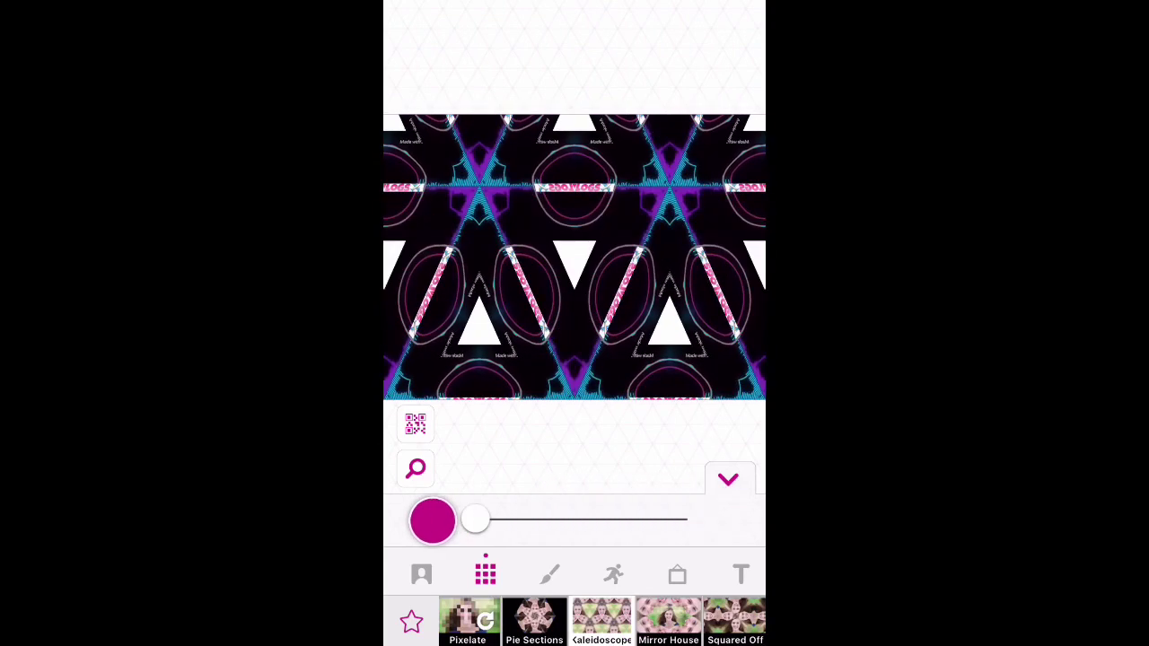
{"action": "left_click", "coordinate": [677, 622]}
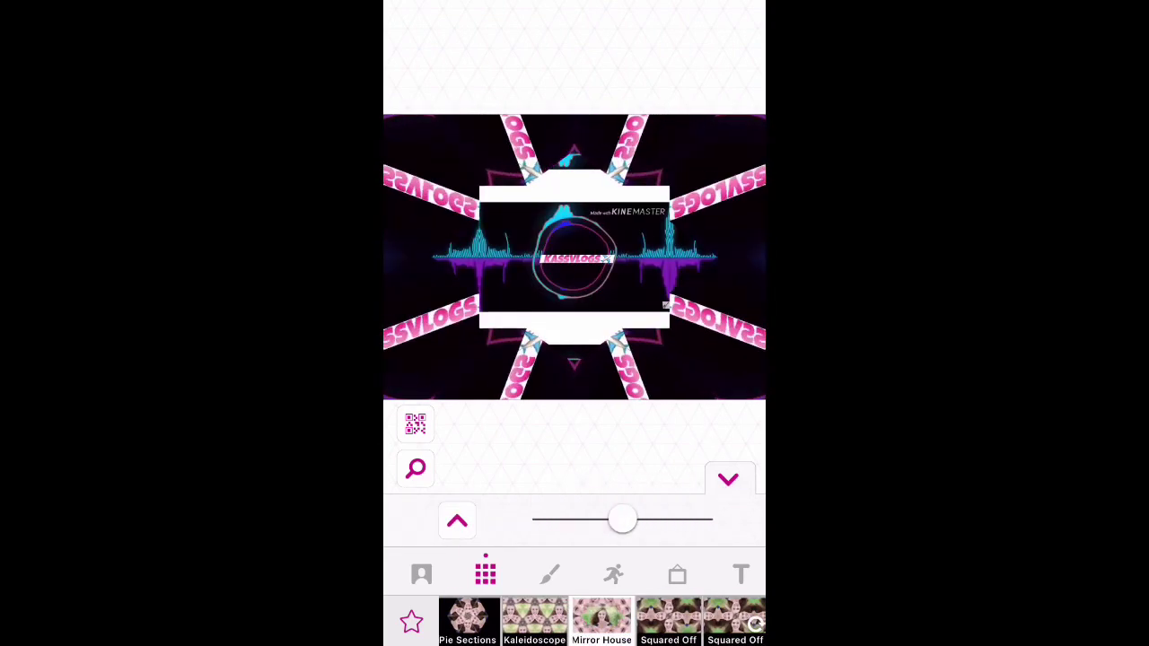
{"action": "mouse_move", "coordinate": [623, 518]}
{"action": "left_mouse_down"}
{"action": "mouse_move", "coordinate": [467, 526]}
{"action": "mouse_move", "coordinate": [546, 530]}
{"action": "mouse_move", "coordinate": [571, 519]}
{"action": "left_mouse_up"}
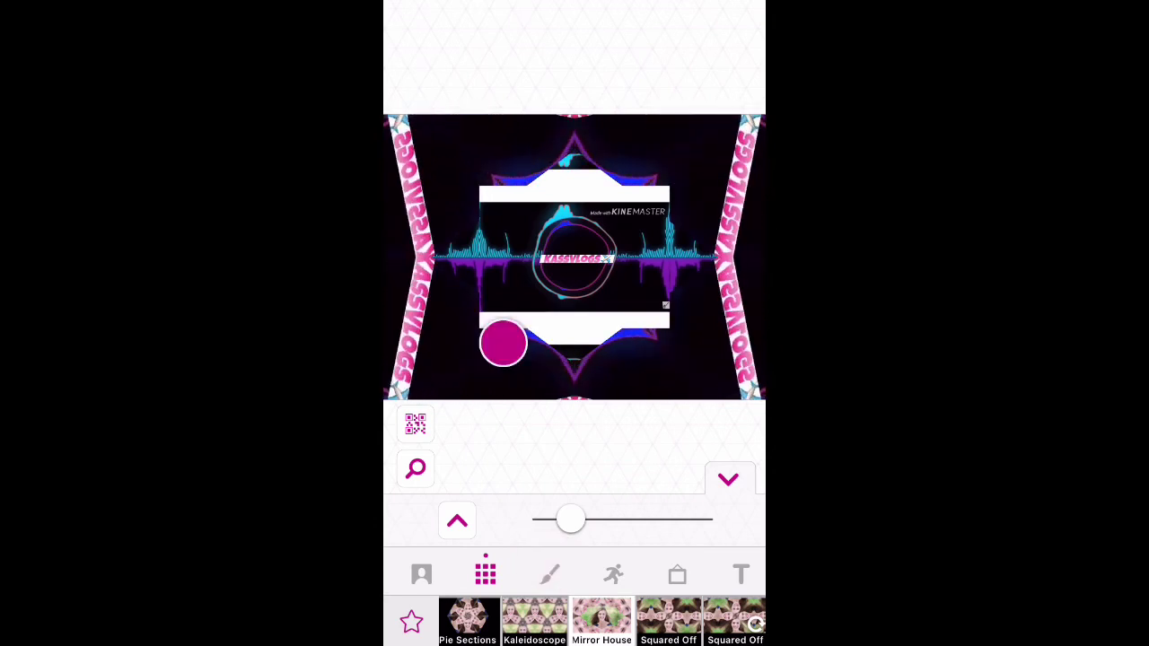
{"action": "left_click", "coordinate": [728, 480]}
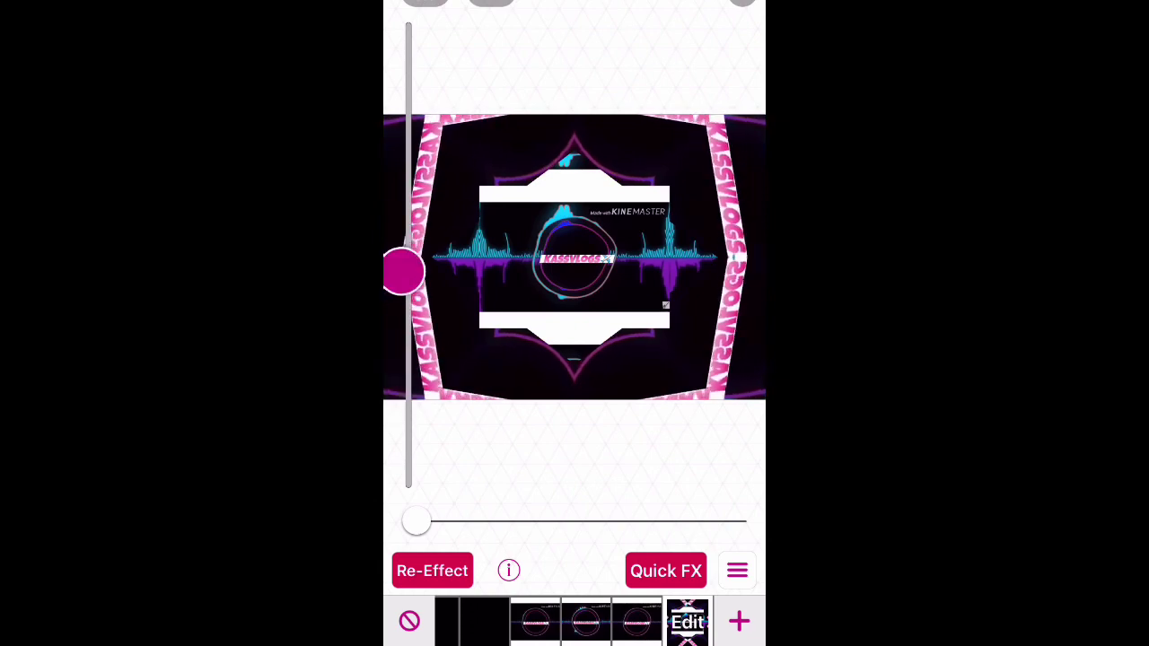
Step: Record the Mirror House re-effect while dragging the vertical slider, restarting once
{"action": "left_click_drag", "start_coordinate": [399, 133], "coordinate": [396, 50]}
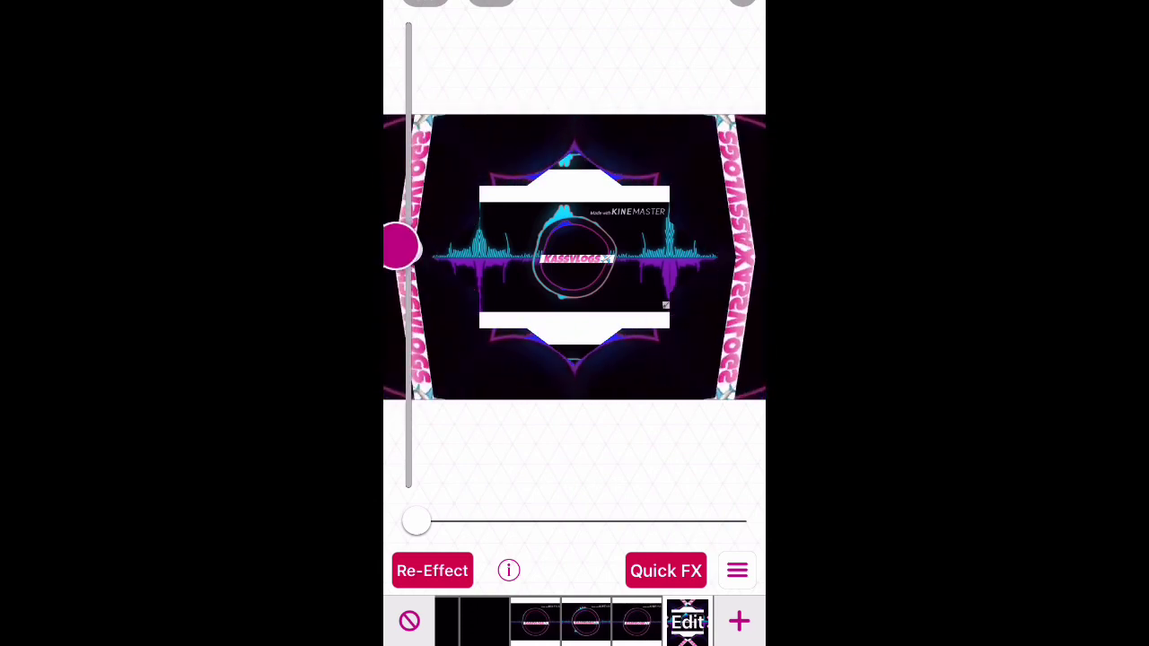
{"action": "left_click_drag", "start_coordinate": [399, 247], "coordinate": [398, 69]}
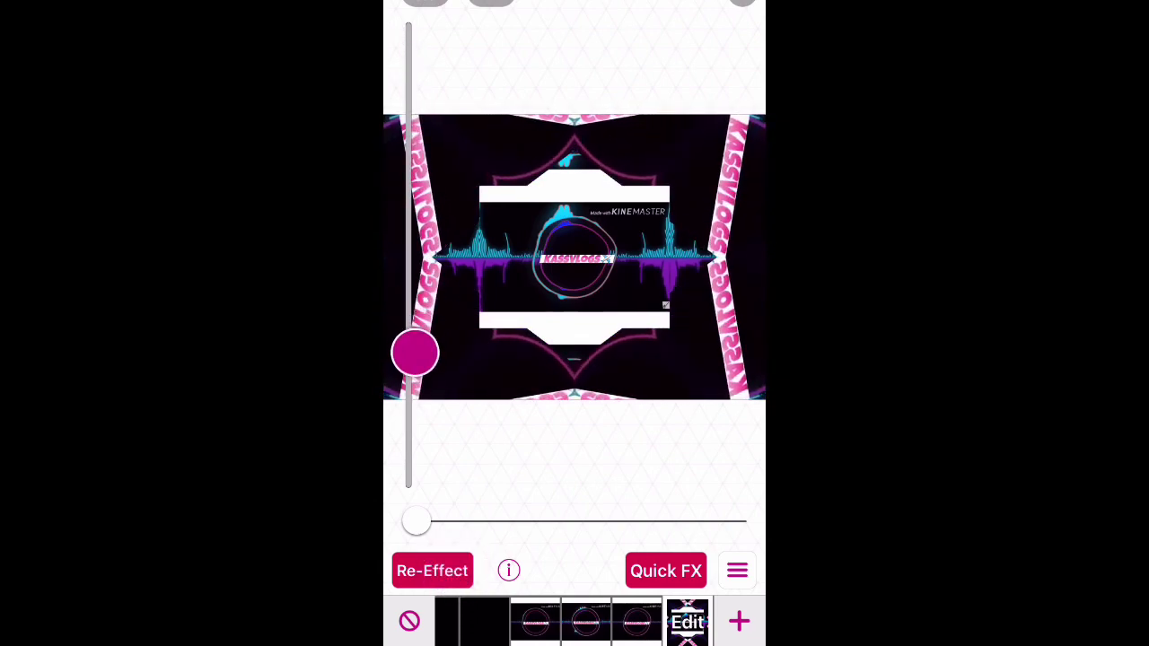
{"action": "left_click", "coordinate": [444, 568]}
{"action": "left_click", "coordinate": [440, 566]}
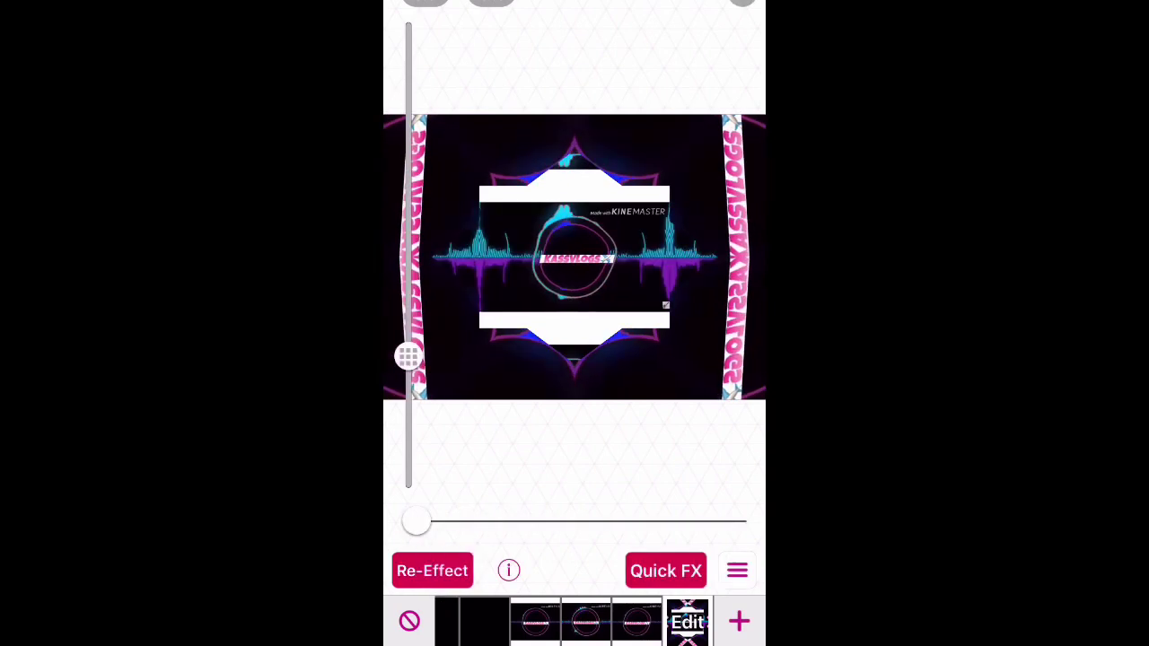
{"action": "left_click", "coordinate": [432, 571]}
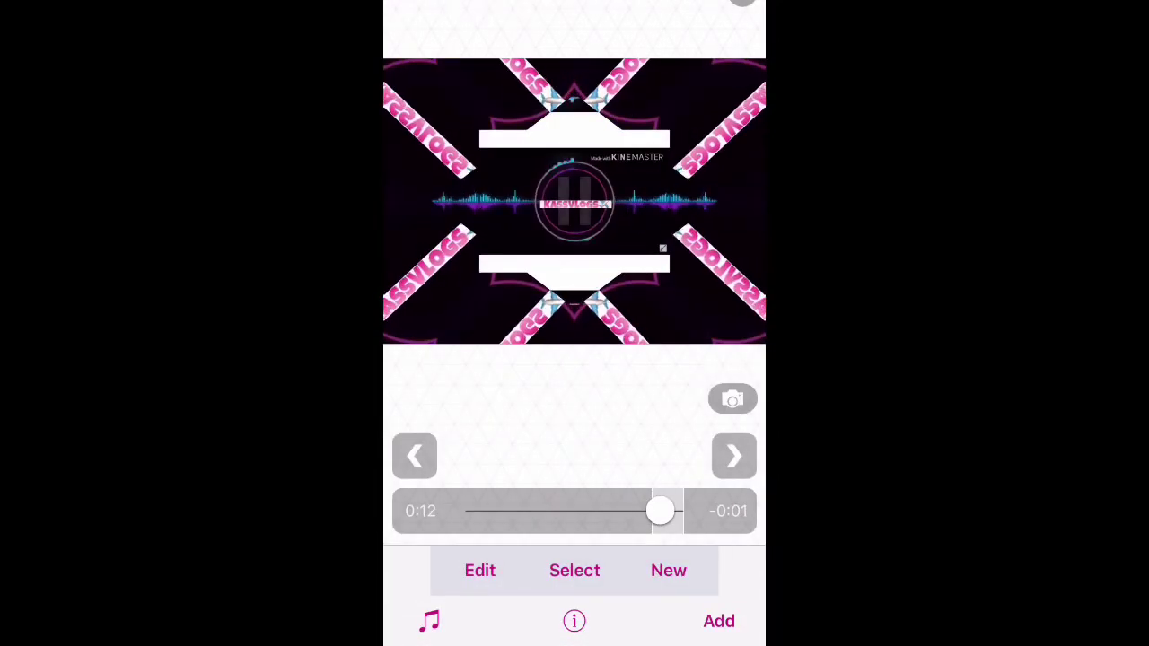
Step: Scrub to about 0:08 and split the KASSVLOGS intro there with Split Scene
{"action": "left_click", "coordinate": [683, 572]}
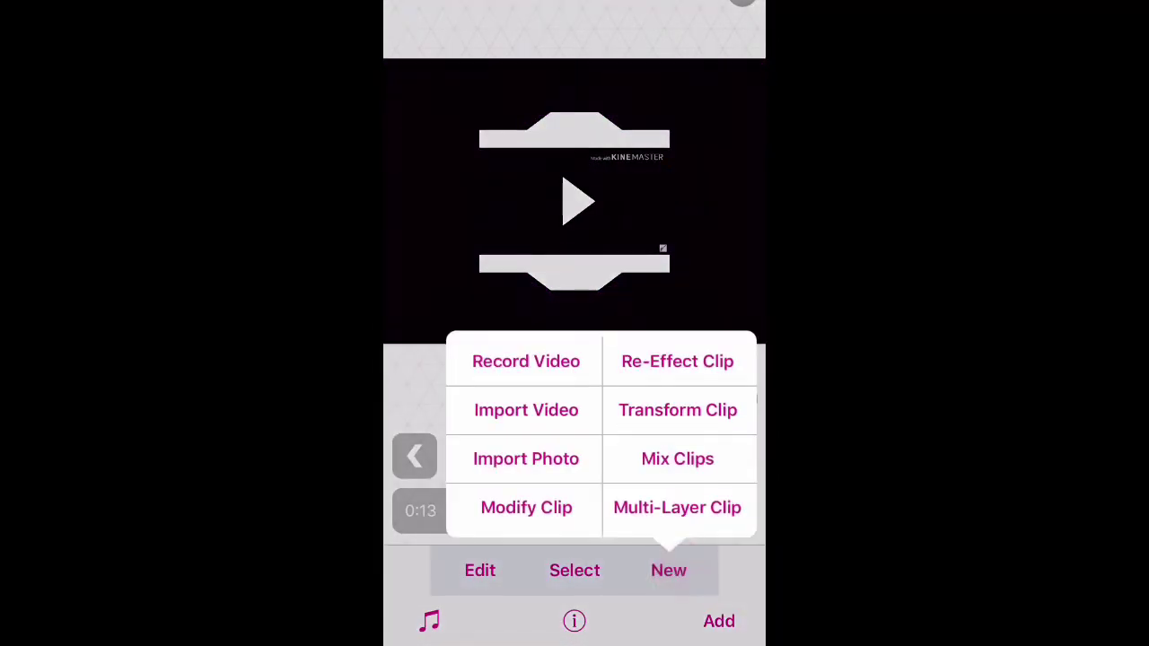
{"action": "left_click", "coordinate": [510, 218]}
{"action": "left_click_drag", "start_coordinate": [684, 511], "coordinate": [529, 511]}
{"action": "left_click_drag", "start_coordinate": [508, 550], "coordinate": [526, 561]}
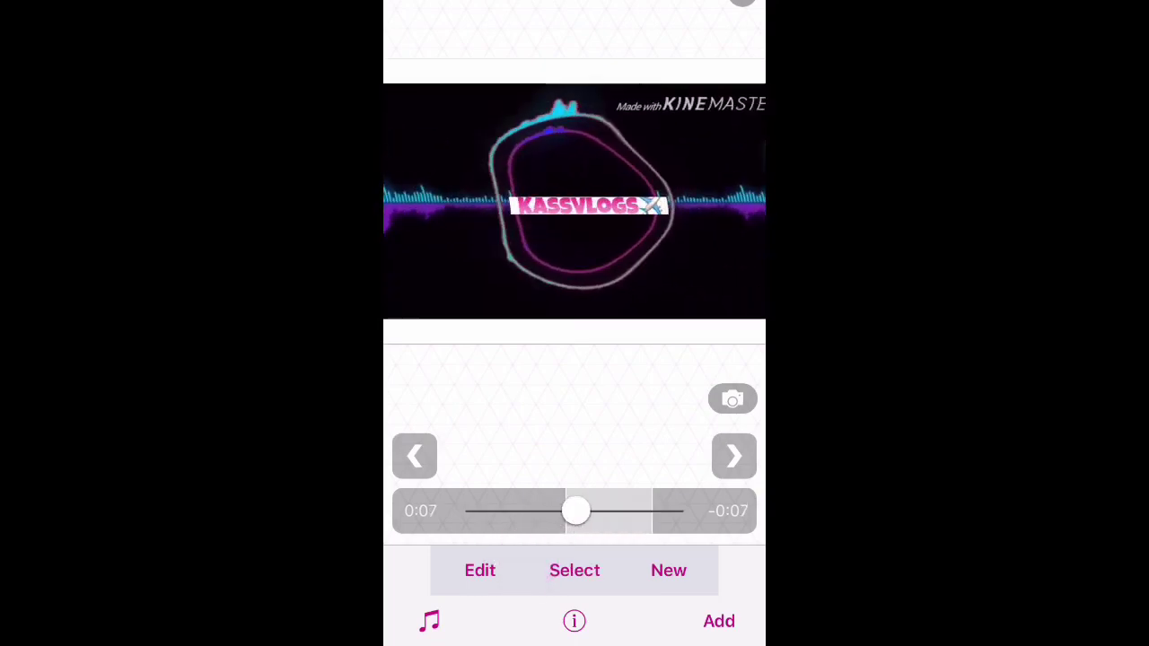
{"action": "left_click", "coordinate": [480, 582]}
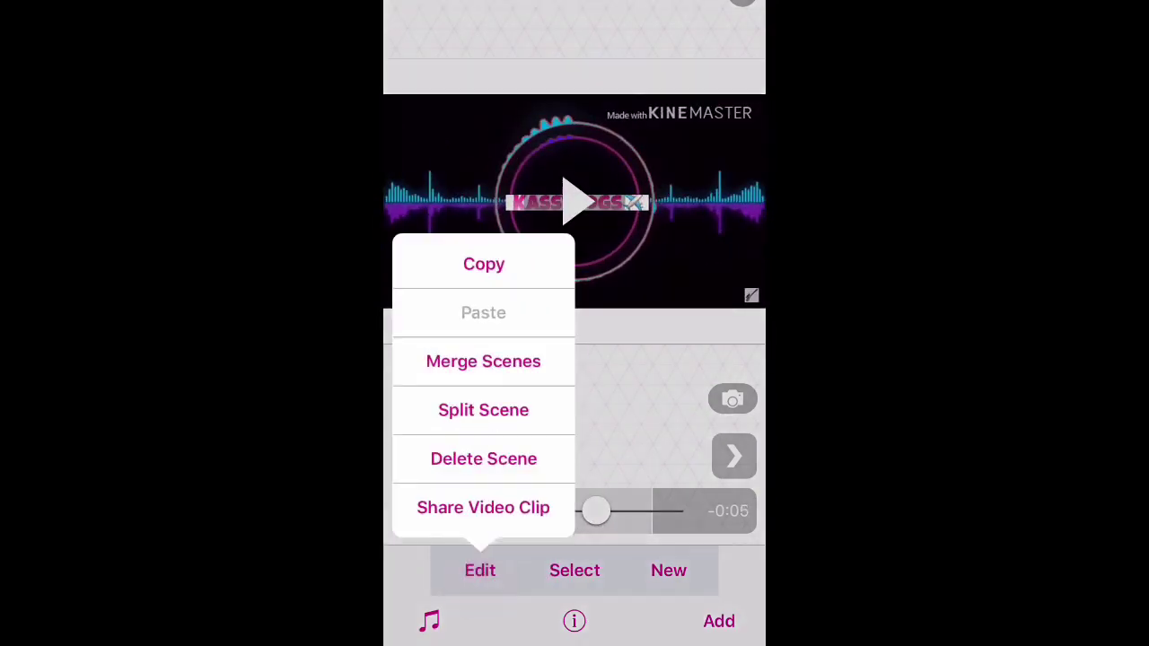
{"action": "left_click", "coordinate": [536, 411]}
{"action": "left_click", "coordinate": [709, 622]}
{"action": "left_click", "coordinate": [628, 449]}
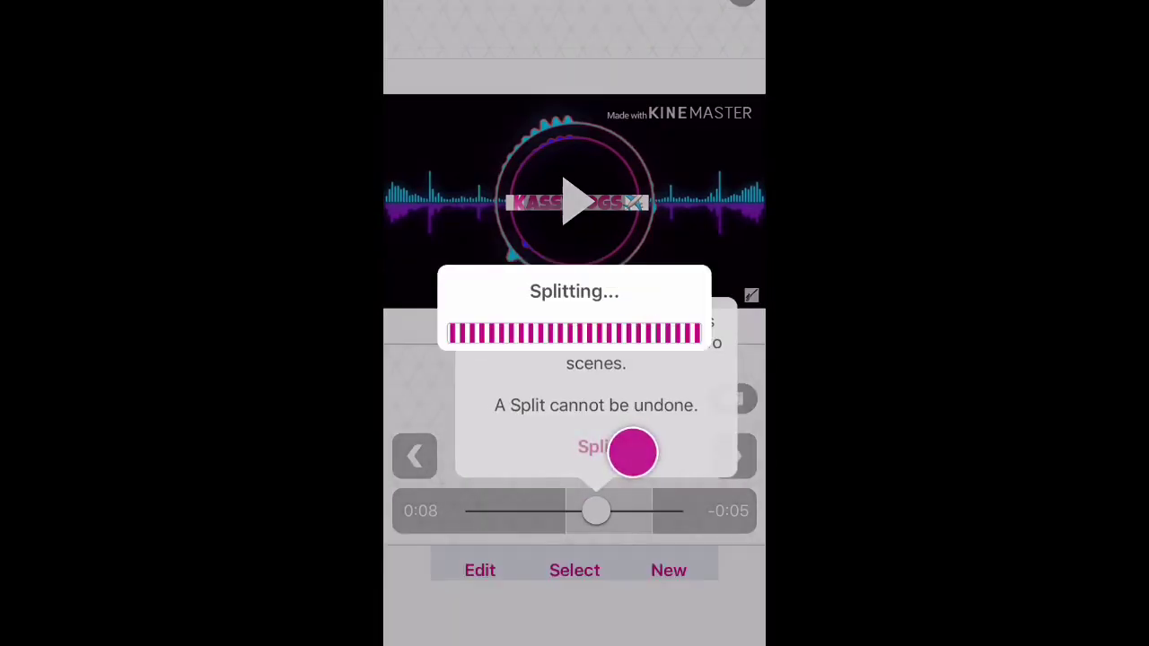
Step: Start a Re-Effect Clip pass and browse the effects strip
{"action": "left_click", "coordinate": [671, 571]}
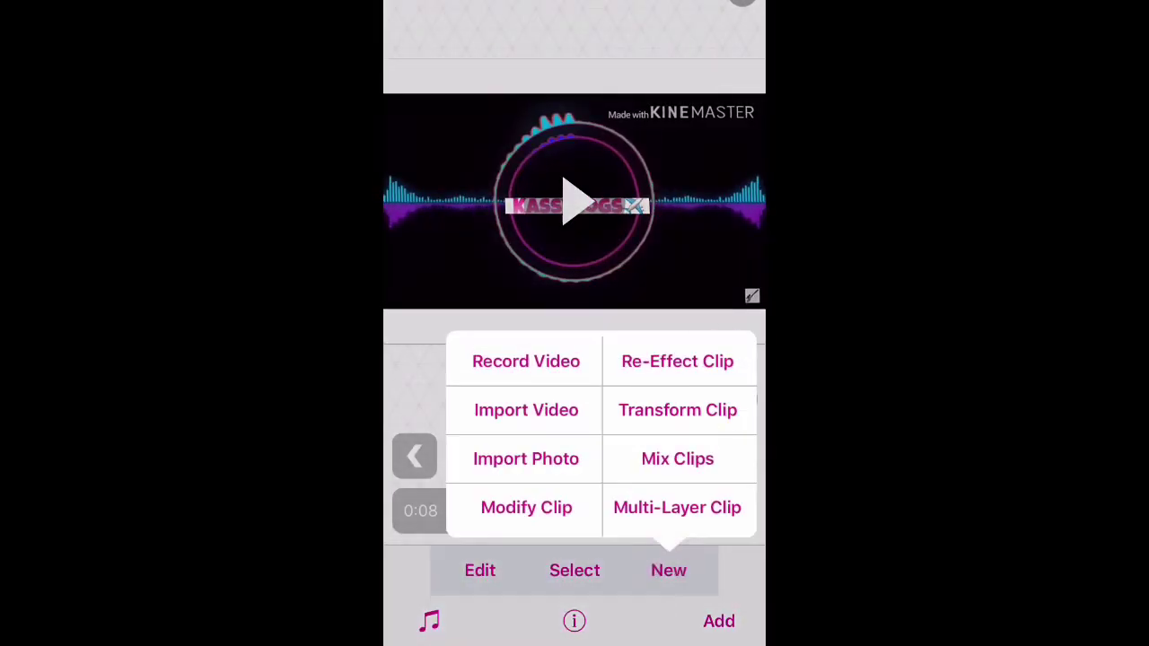
{"action": "left_click", "coordinate": [677, 359]}
{"action": "left_click", "coordinate": [739, 620]}
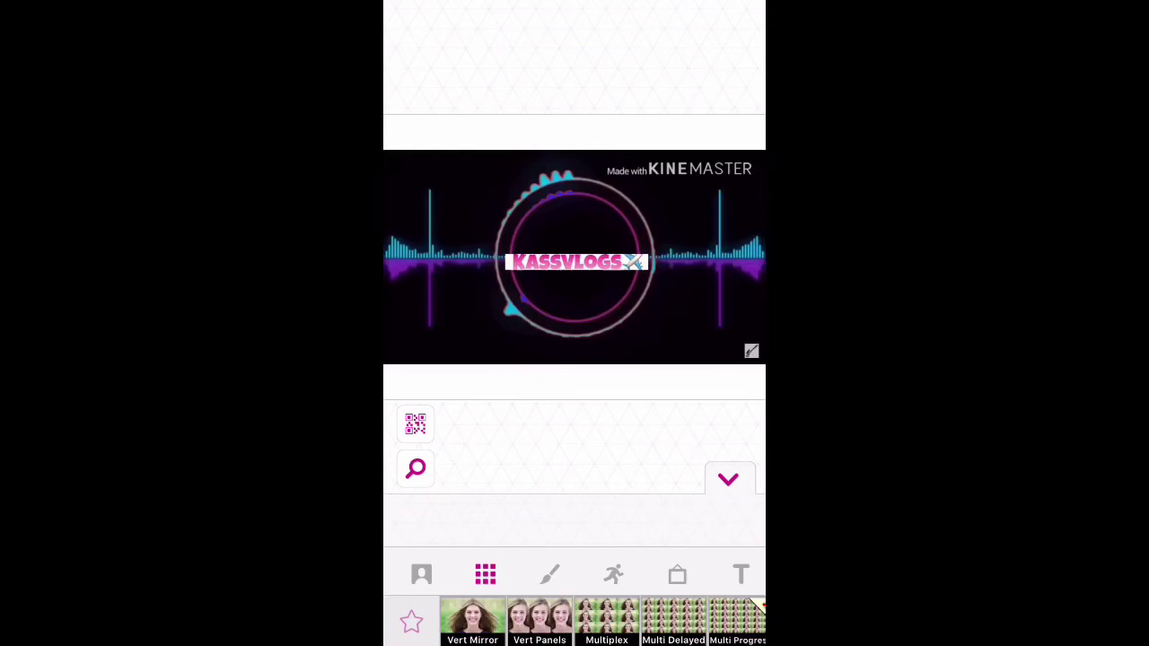
{"action": "left_click_drag", "start_coordinate": [575, 4], "coordinate": [574, 538]}
{"action": "left_click_drag", "start_coordinate": [575, 584], "coordinate": [574, 90]}
{"action": "mouse_move", "coordinate": [736, 620]}
{"action": "left_mouse_down"}
{"action": "mouse_move", "coordinate": [587, 584]}
{"action": "mouse_move", "coordinate": [533, 621]}
{"action": "mouse_move", "coordinate": [620, 620]}
{"action": "left_mouse_up"}
{"action": "left_click_drag", "start_coordinate": [701, 619], "coordinate": [556, 620]}
{"action": "mouse_move", "coordinate": [746, 628]}
{"action": "left_mouse_down"}
{"action": "mouse_move", "coordinate": [575, 619]}
{"action": "mouse_move", "coordinate": [707, 631]}
{"action": "left_mouse_up"}
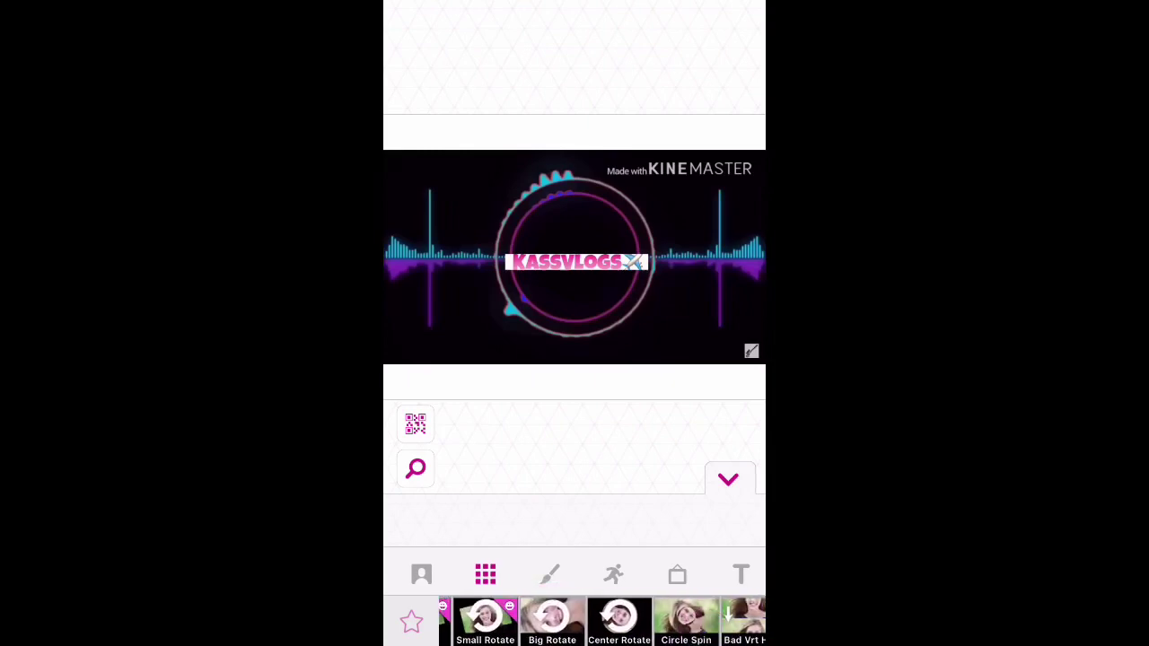
Step: Try Bad Vrt Hold at different strengths, then record with Circle Spin instead
{"action": "left_click", "coordinate": [652, 619]}
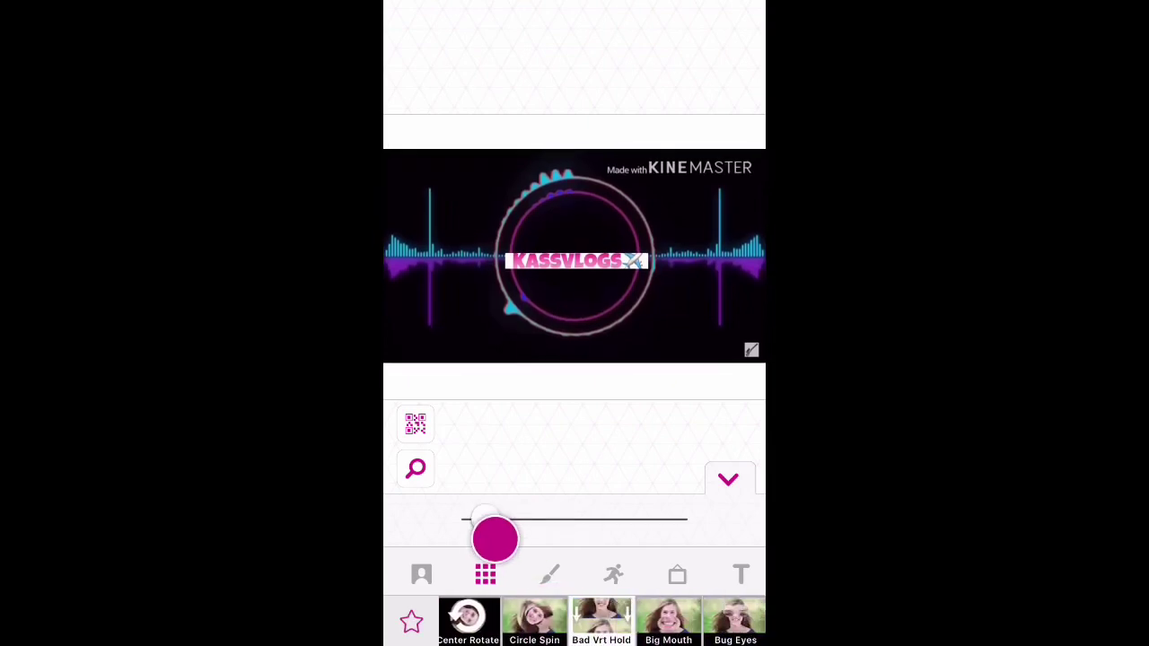
{"action": "left_click_drag", "start_coordinate": [581, 519], "coordinate": [742, 534]}
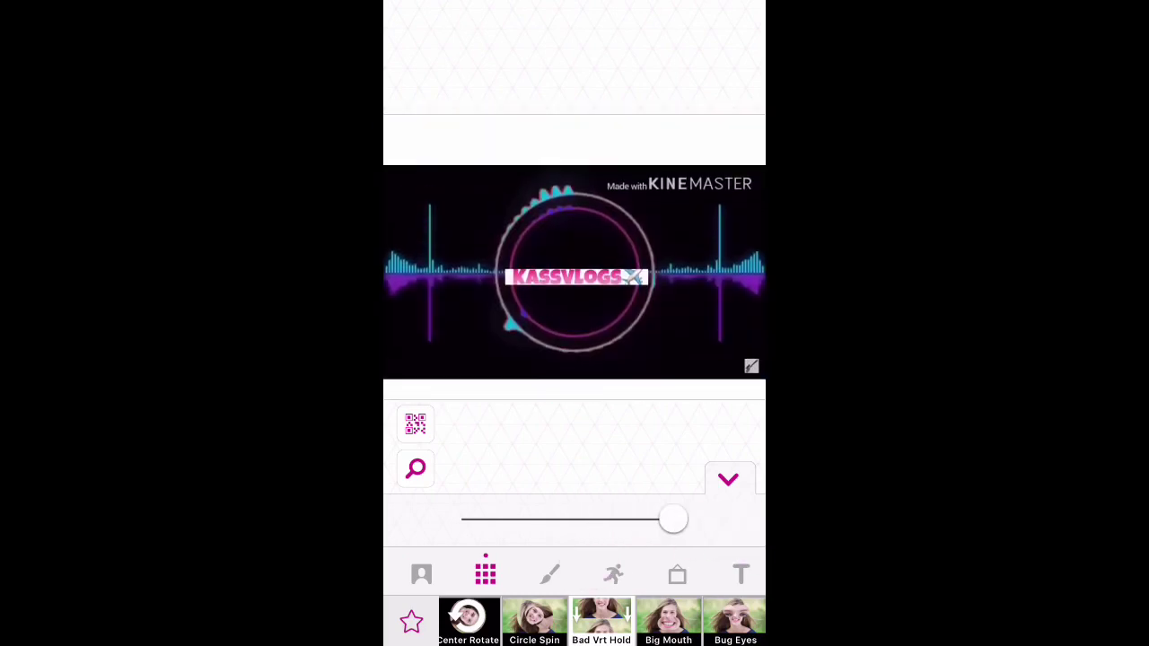
{"action": "left_click_drag", "start_coordinate": [672, 519], "coordinate": [565, 548]}
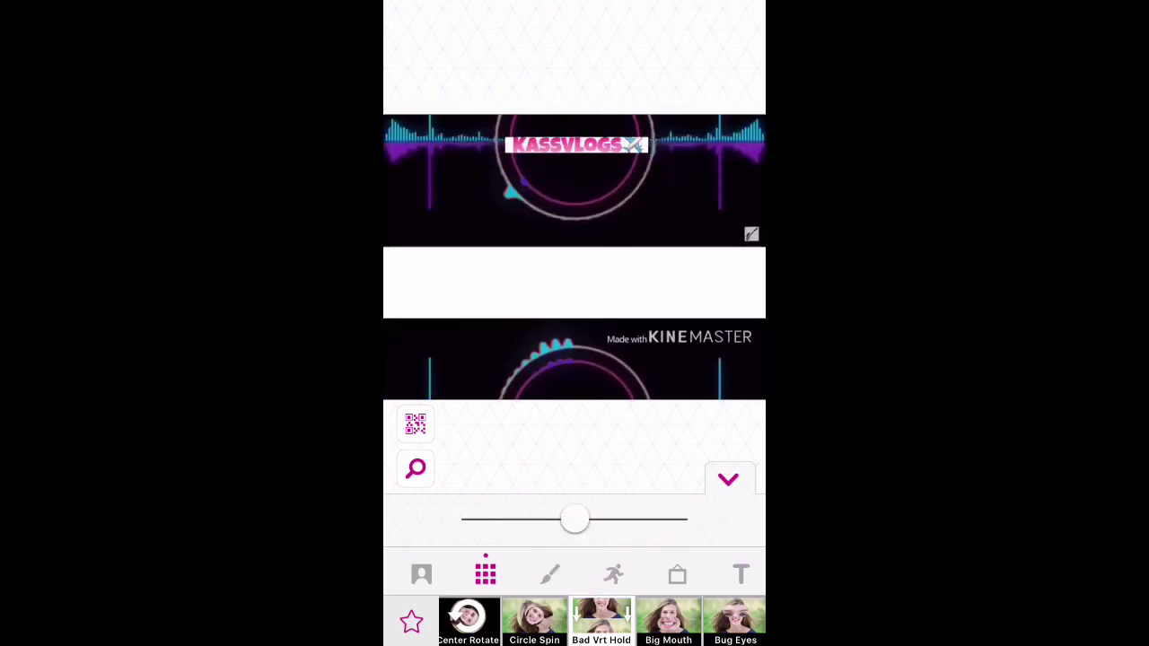
{"action": "left_click", "coordinate": [532, 619]}
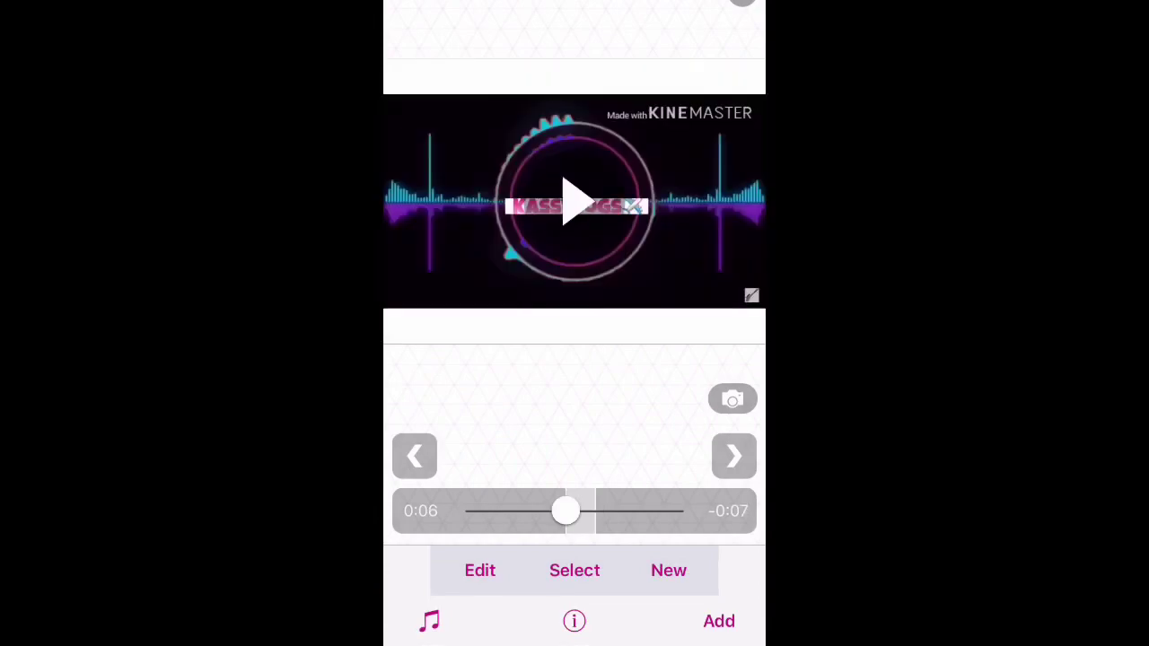
Step: Preview the spinning clip and move playback back to about 0:07
{"action": "left_click", "coordinate": [575, 201]}
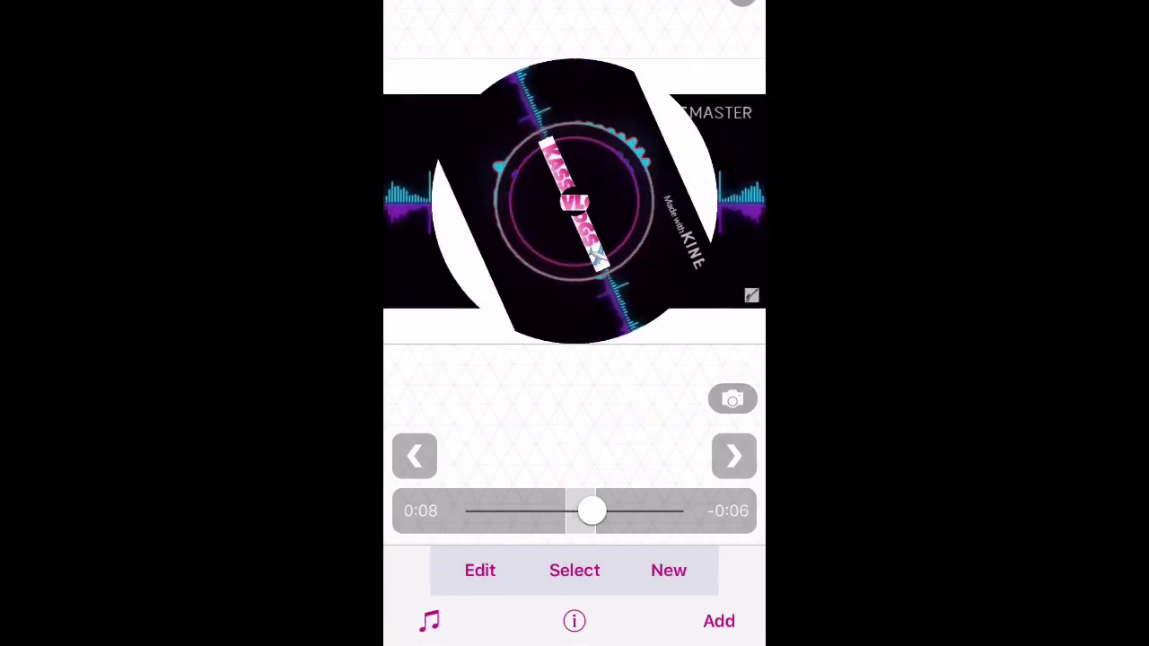
{"action": "left_click", "coordinate": [543, 223]}
{"action": "left_click_drag", "start_coordinate": [610, 511], "coordinate": [576, 510]}
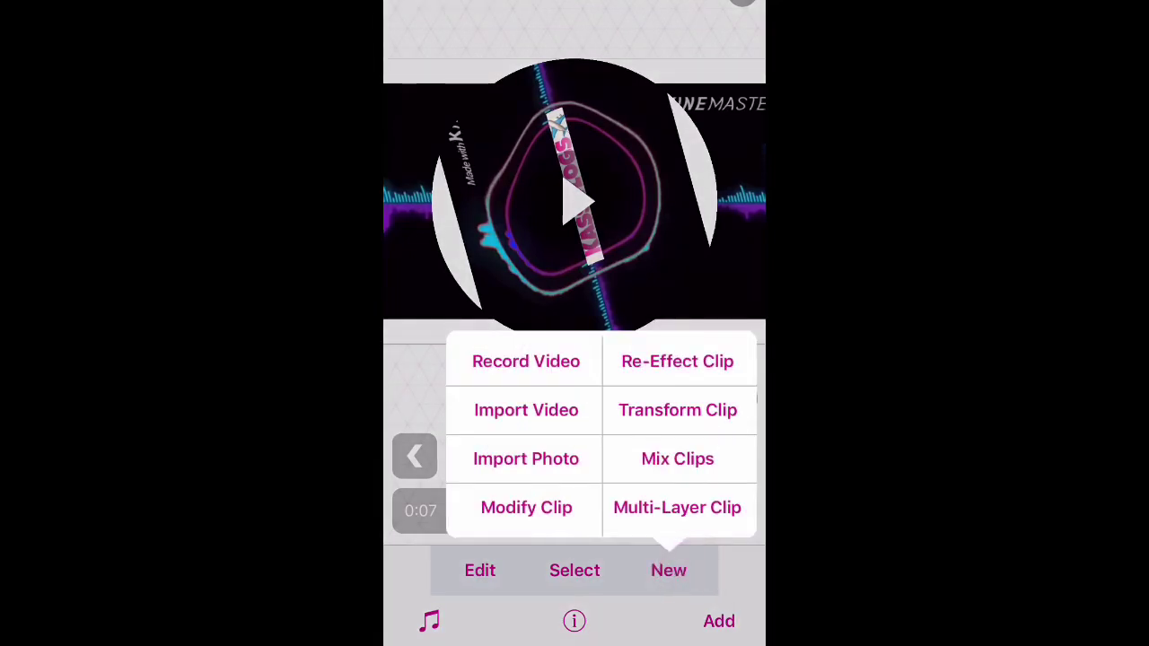
Step: Re-effect the scene with Spin at raised strength, recording while rotating the preview
{"action": "left_click", "coordinate": [715, 359]}
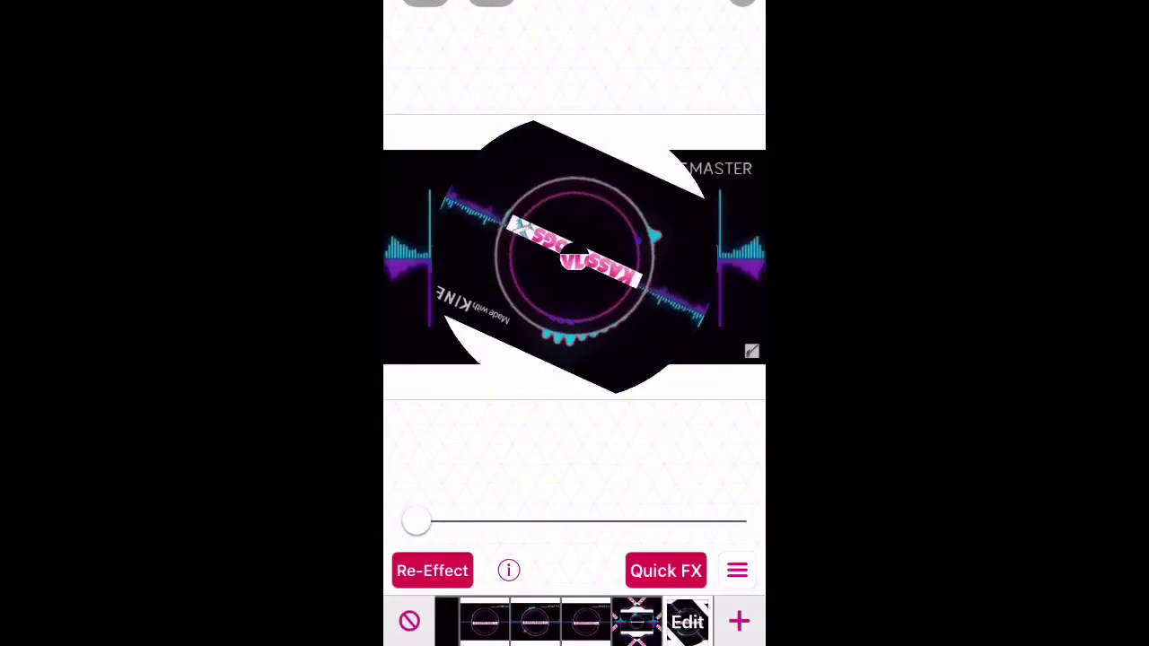
{"action": "left_click", "coordinate": [410, 621]}
{"action": "mouse_move", "coordinate": [709, 629]}
{"action": "left_mouse_down"}
{"action": "mouse_move", "coordinate": [718, 618]}
{"action": "mouse_move", "coordinate": [493, 619]}
{"action": "mouse_move", "coordinate": [591, 617]}
{"action": "mouse_move", "coordinate": [533, 628]}
{"action": "left_mouse_up"}
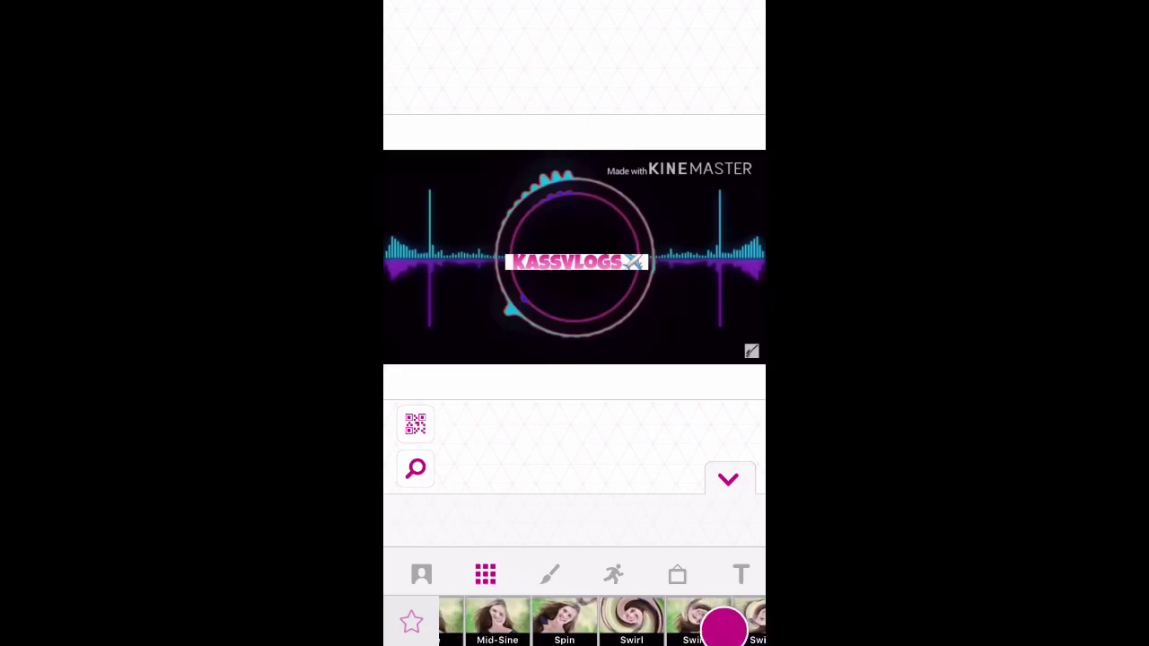
{"action": "left_click", "coordinate": [560, 622]}
{"action": "mouse_move", "coordinate": [623, 519]}
{"action": "left_mouse_down"}
{"action": "mouse_move", "coordinate": [715, 511]}
{"action": "mouse_move", "coordinate": [534, 530]}
{"action": "mouse_move", "coordinate": [704, 575]}
{"action": "left_mouse_up"}
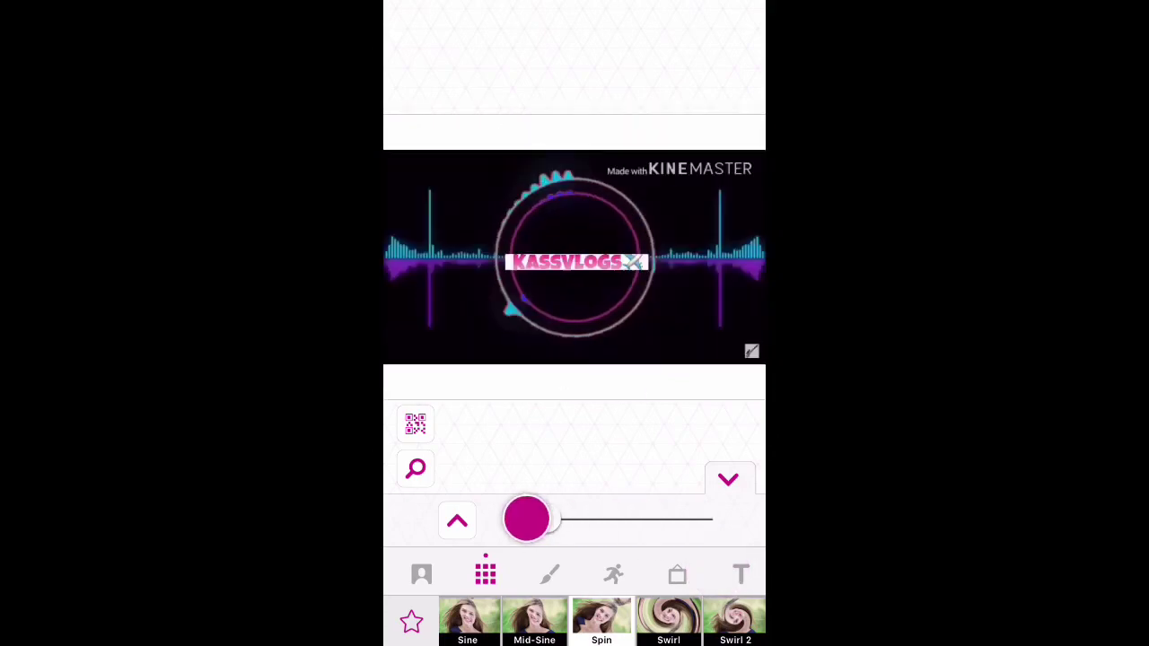
{"action": "left_click", "coordinate": [741, 475]}
{"action": "left_click_drag", "start_coordinate": [407, 474], "coordinate": [408, 26]}
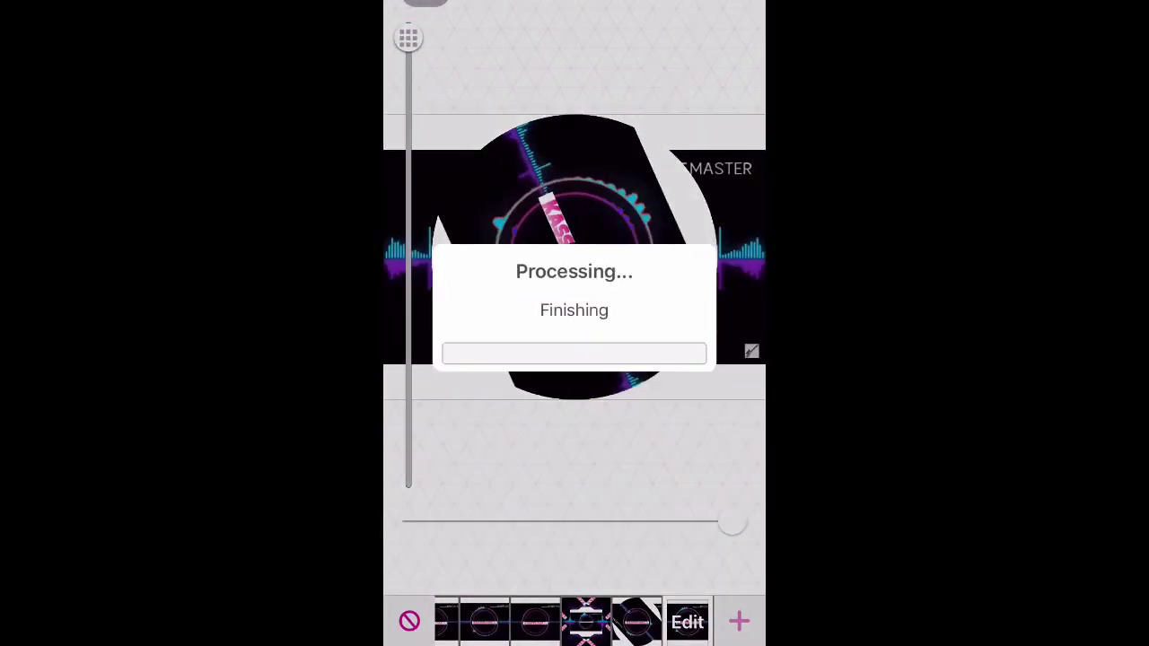
{"action": "left_click", "coordinate": [574, 200]}
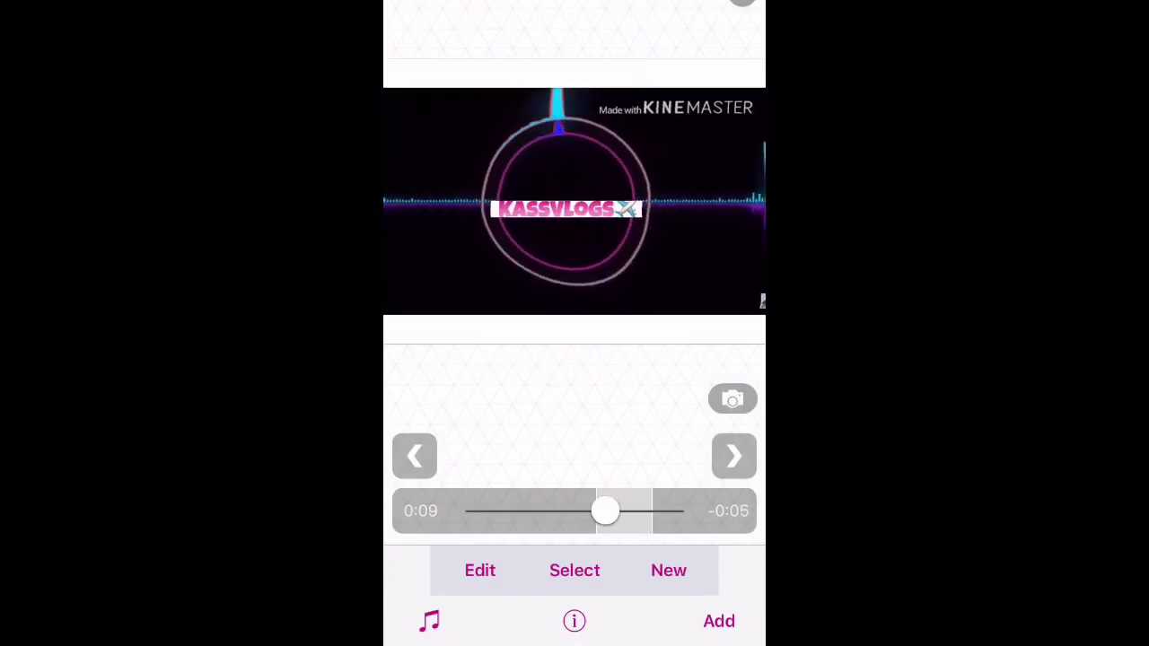
Step: Re-effect the clip, trying a black-and-white filter and then a coloured one
{"action": "left_click", "coordinate": [692, 562]}
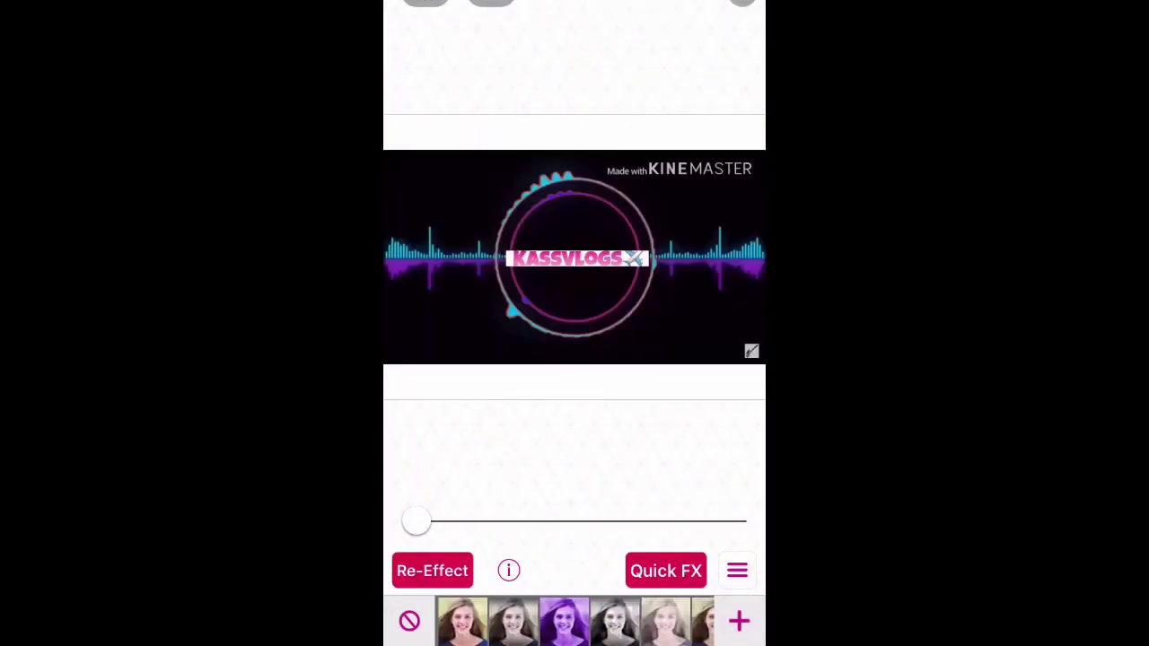
{"action": "left_click", "coordinate": [512, 621]}
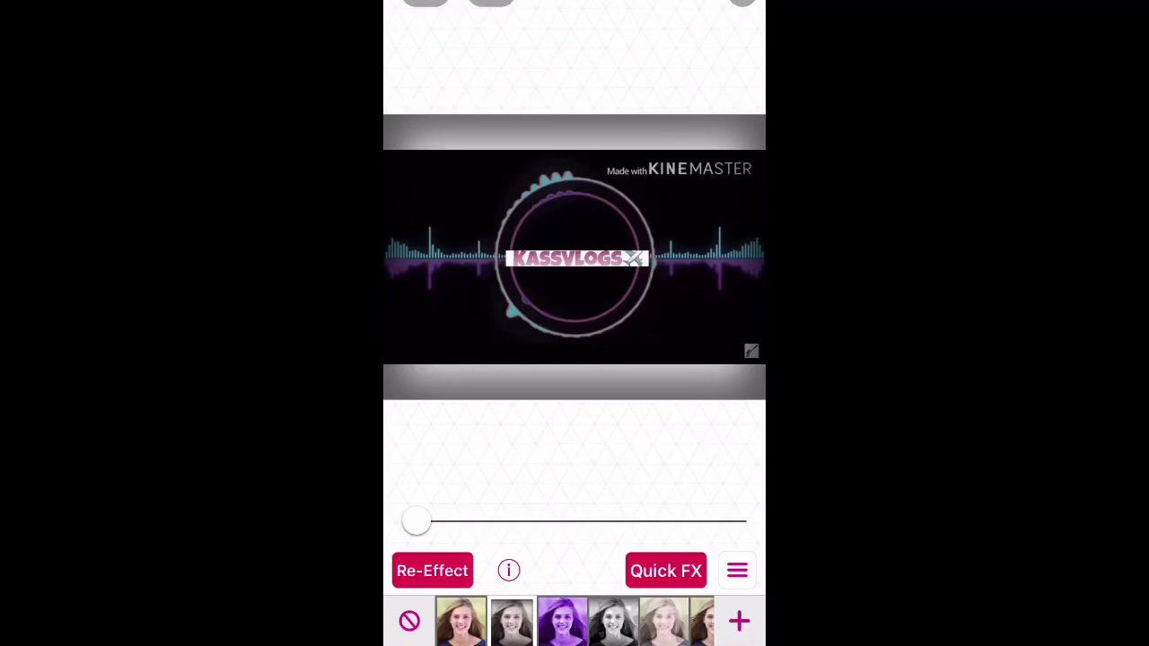
{"action": "left_click", "coordinate": [618, 624]}
{"action": "left_click", "coordinate": [629, 626]}
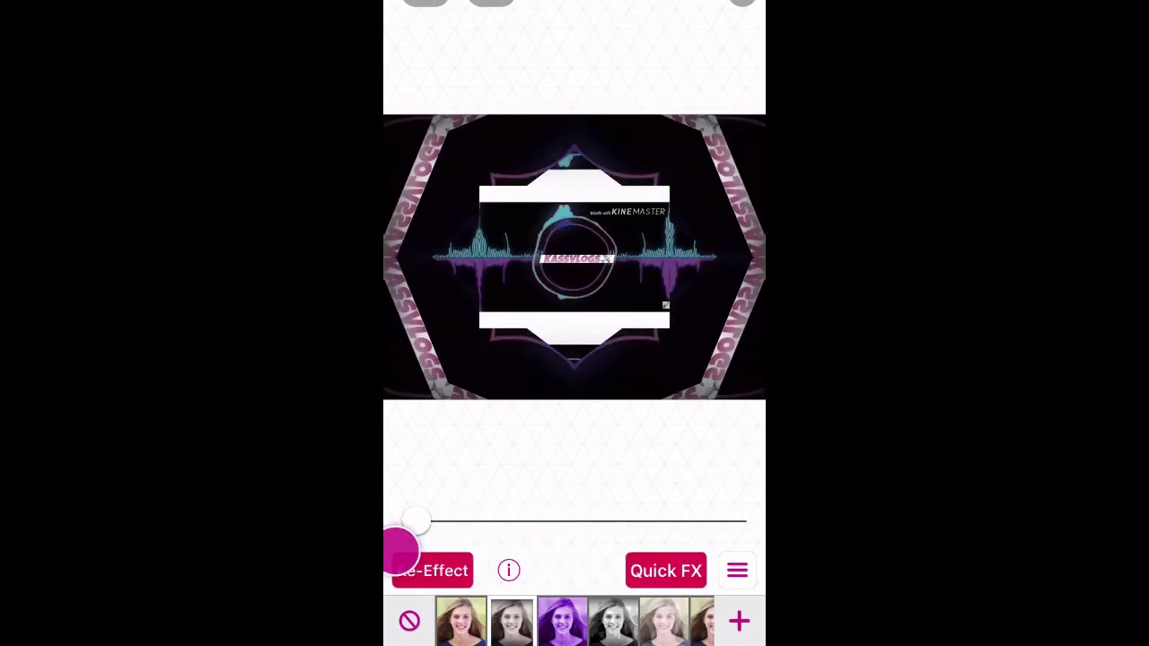
Step: Add the kaleidoscope layer, raise its border brightness and contrast, and finish the pass
{"action": "left_click", "coordinate": [745, 624]}
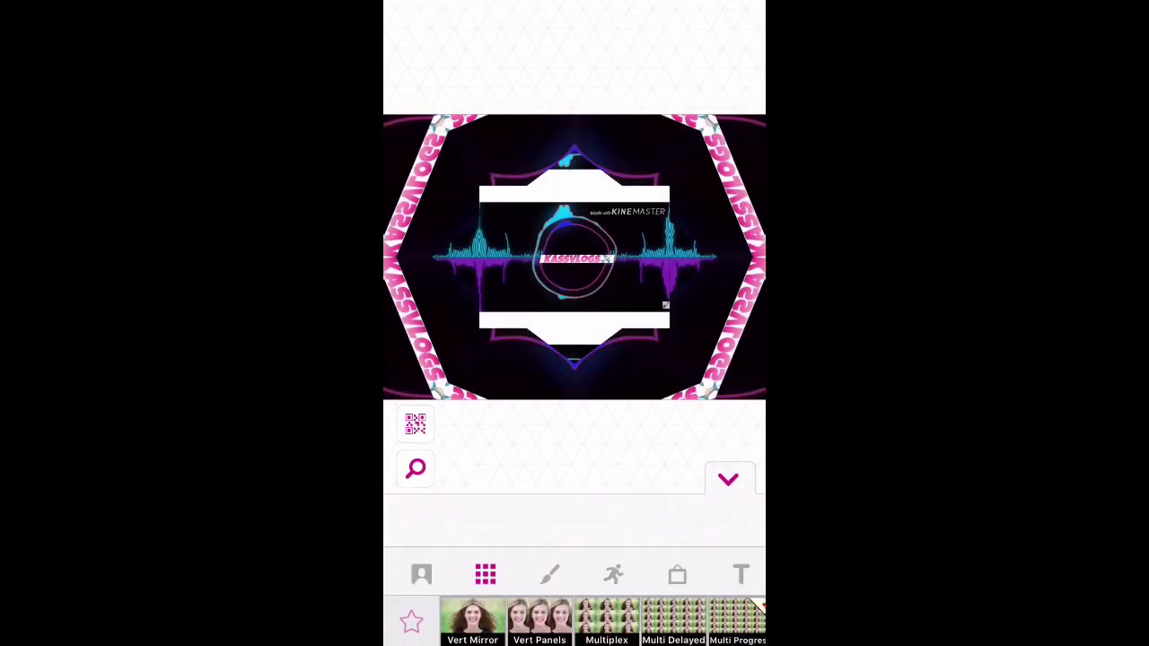
{"action": "left_click", "coordinate": [728, 479]}
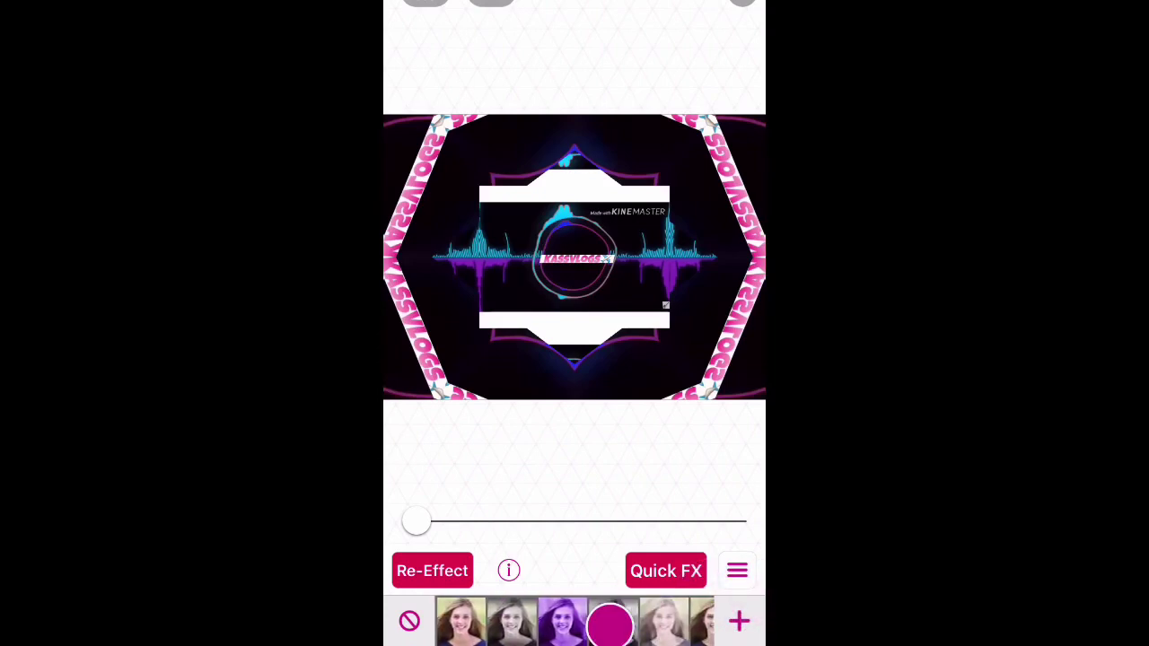
{"action": "left_click_drag", "start_coordinate": [447, 245], "coordinate": [455, 409]}
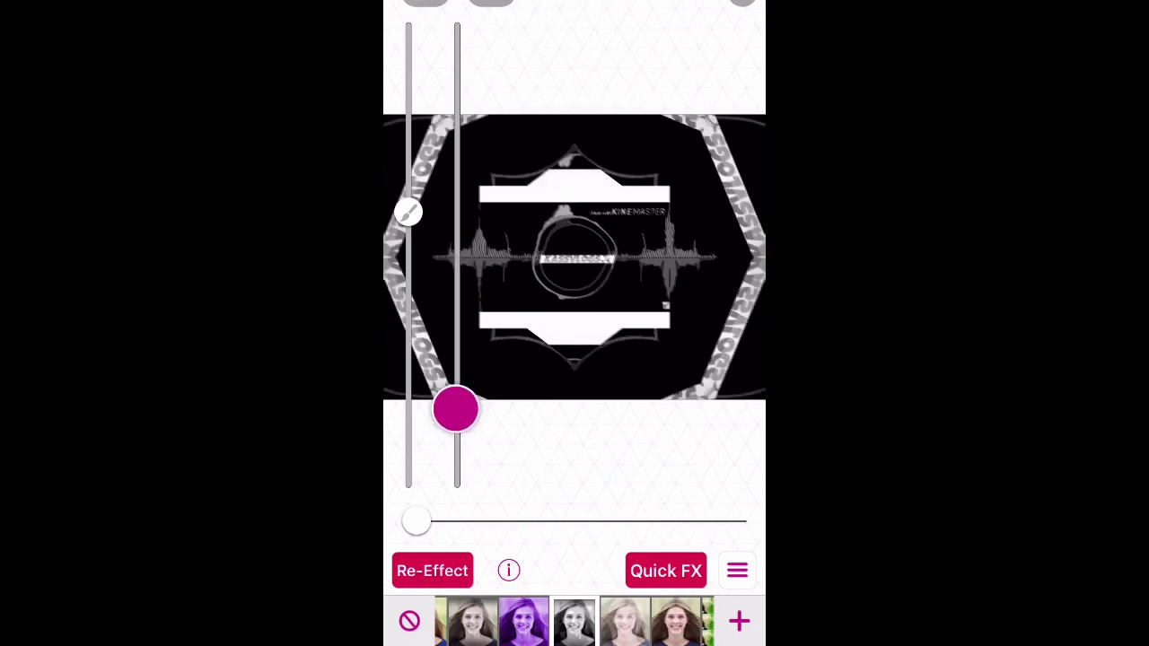
{"action": "mouse_move", "coordinate": [407, 312]}
{"action": "left_mouse_down"}
{"action": "mouse_move", "coordinate": [415, 465]}
{"action": "mouse_move", "coordinate": [461, 331]}
{"action": "mouse_move", "coordinate": [457, 57]}
{"action": "left_mouse_up"}
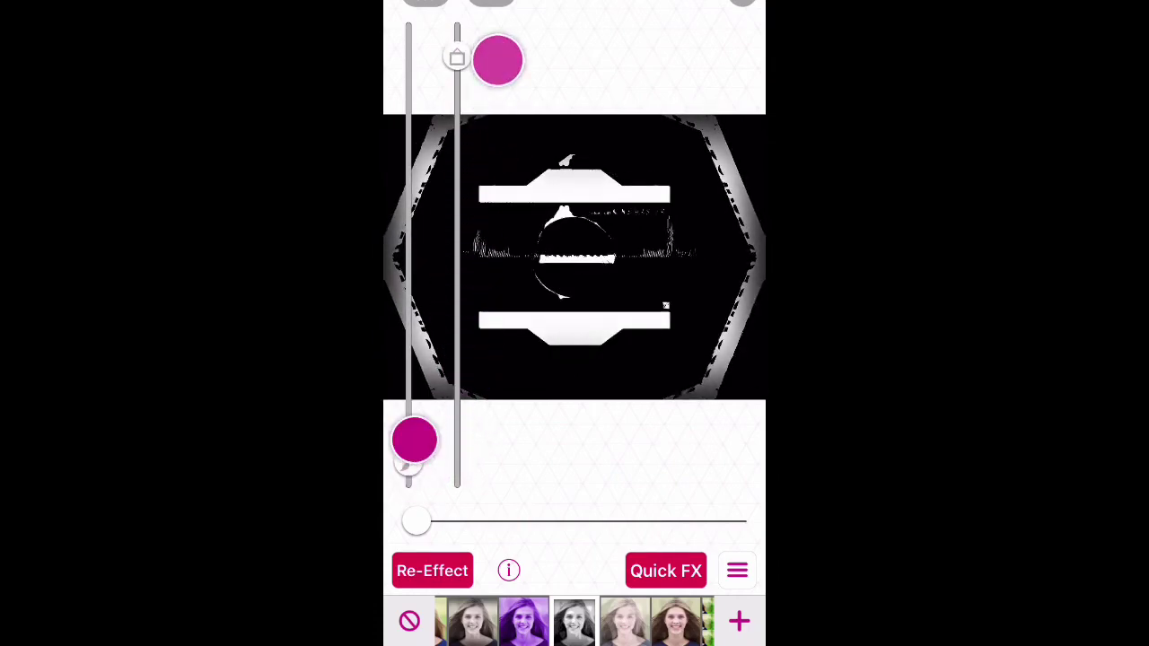
{"action": "left_click_drag", "start_coordinate": [410, 463], "coordinate": [409, 235]}
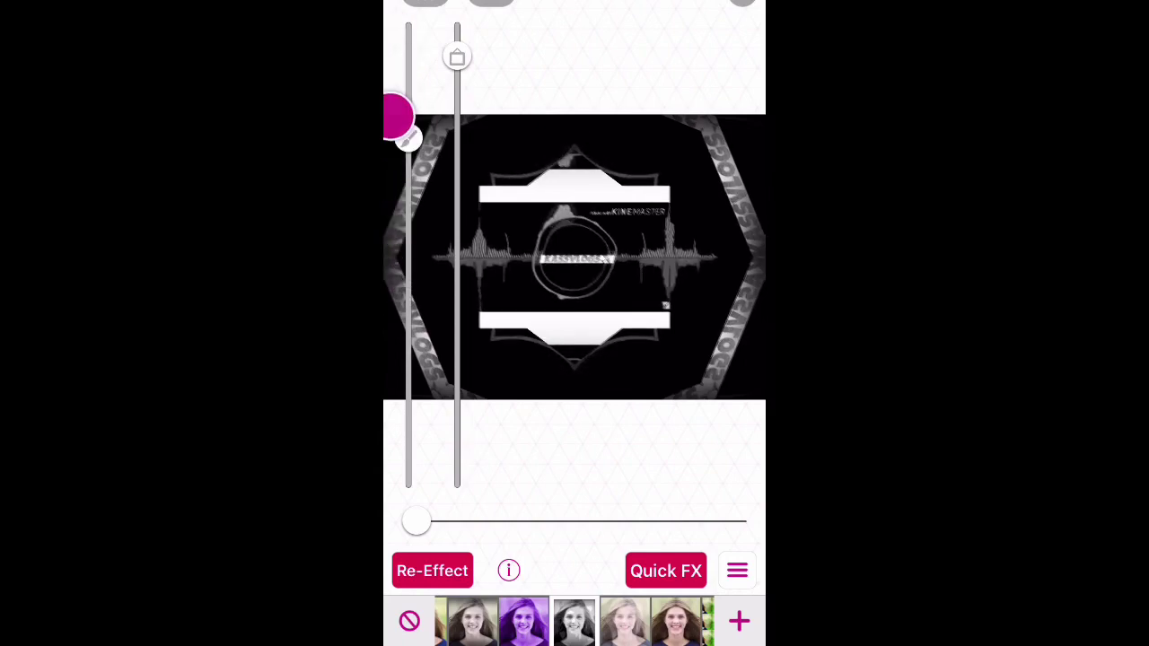
{"action": "left_click", "coordinate": [744, 3]}
Step: Play back the intro and pause at about 0:03
{"action": "left_click", "coordinate": [668, 572]}
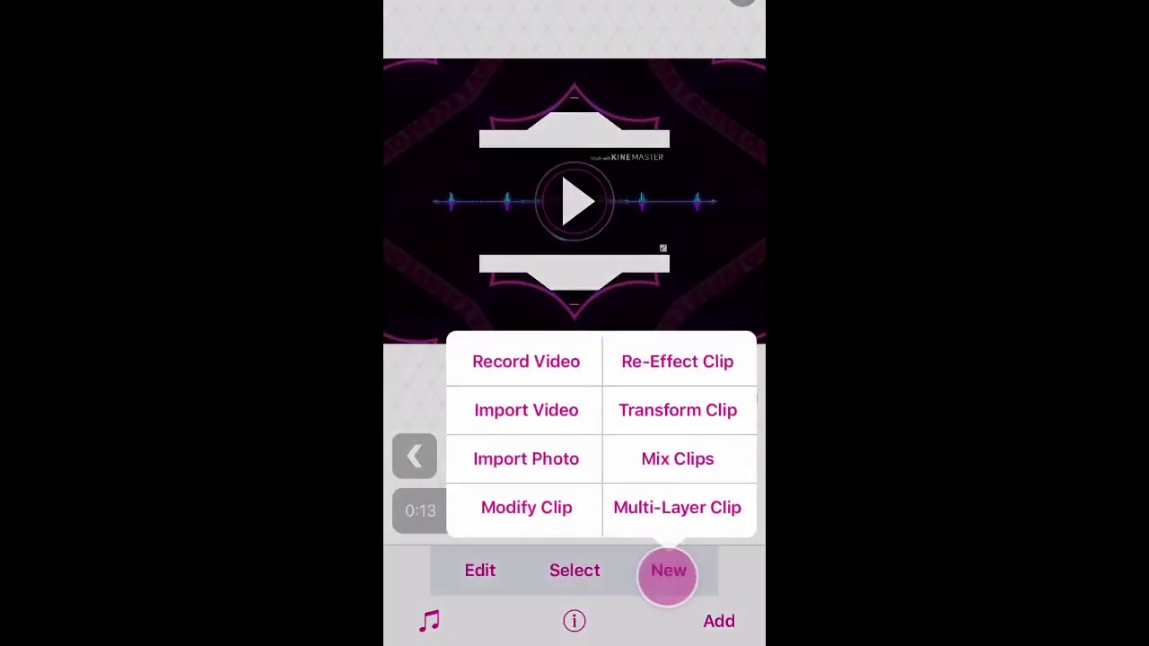
{"action": "left_click", "coordinate": [718, 192]}
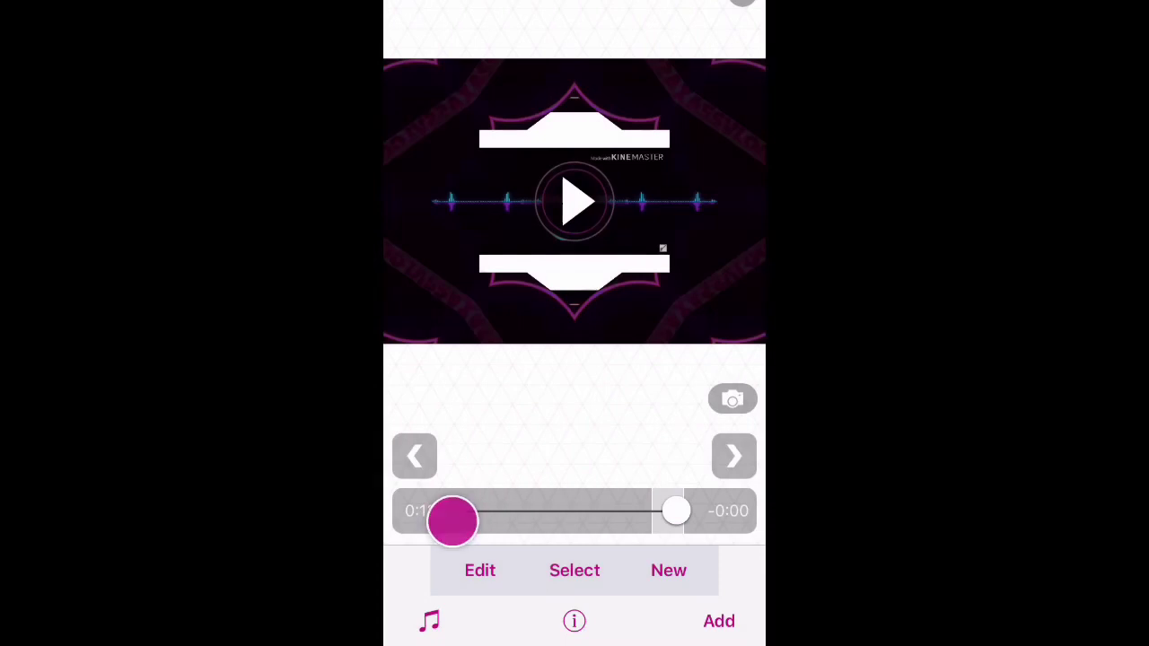
{"action": "left_click", "coordinate": [430, 516]}
{"action": "left_click", "coordinate": [579, 211]}
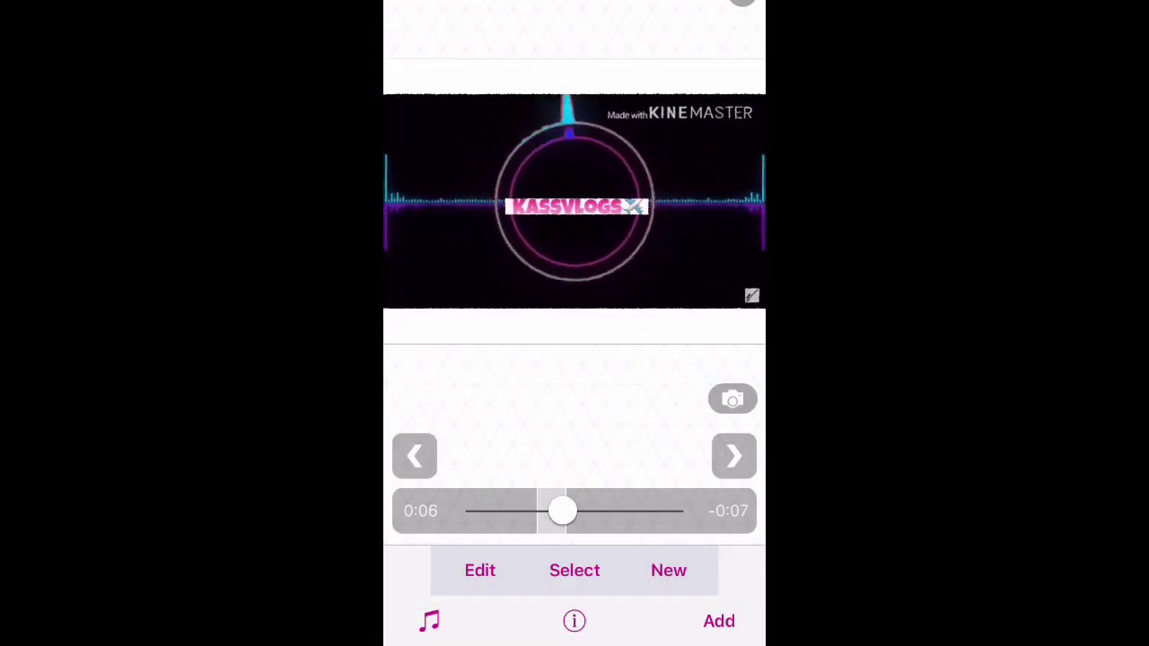
{"action": "left_click_drag", "start_coordinate": [563, 511], "coordinate": [476, 511]}
{"action": "left_click", "coordinate": [544, 217]}
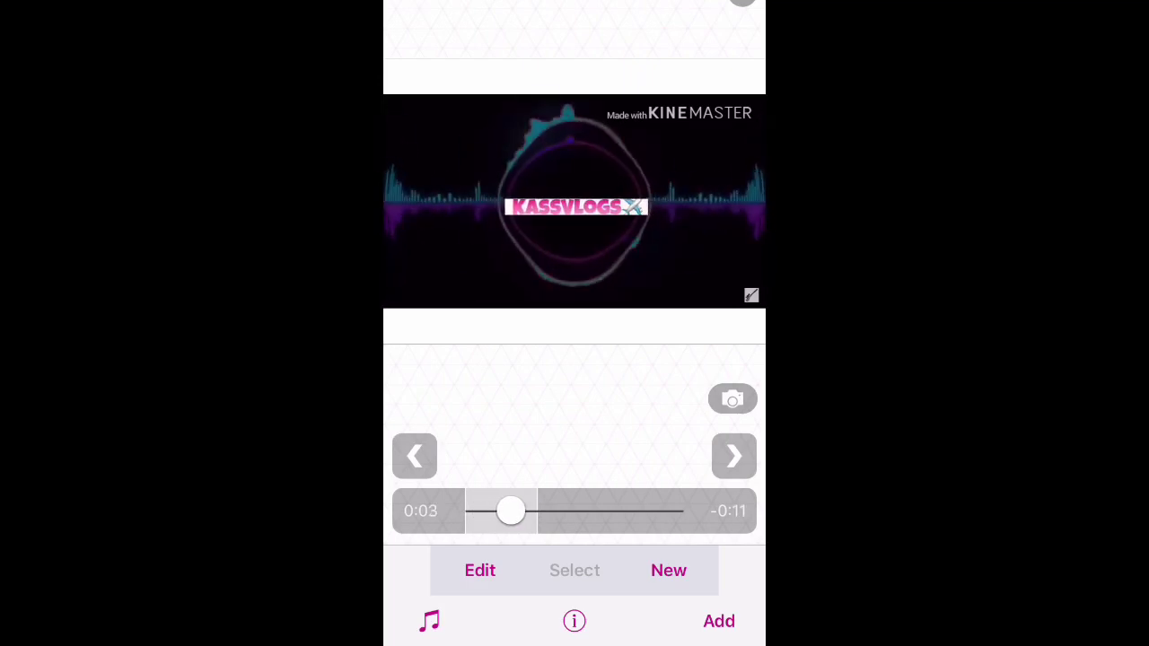
{"action": "left_click", "coordinate": [548, 178]}
Step: Split the scene at 0:03 and open the new scene for re-effecting
{"action": "left_click", "coordinate": [485, 571]}
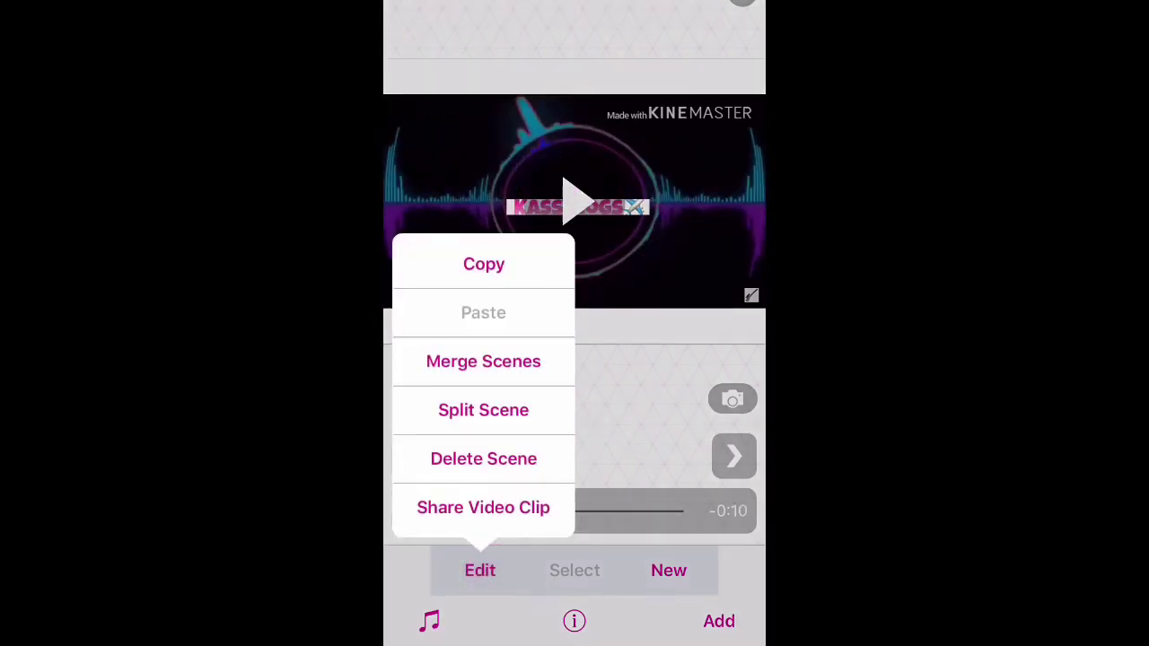
{"action": "left_click", "coordinate": [524, 423]}
{"action": "left_click", "coordinate": [713, 625]}
{"action": "left_click", "coordinate": [529, 446]}
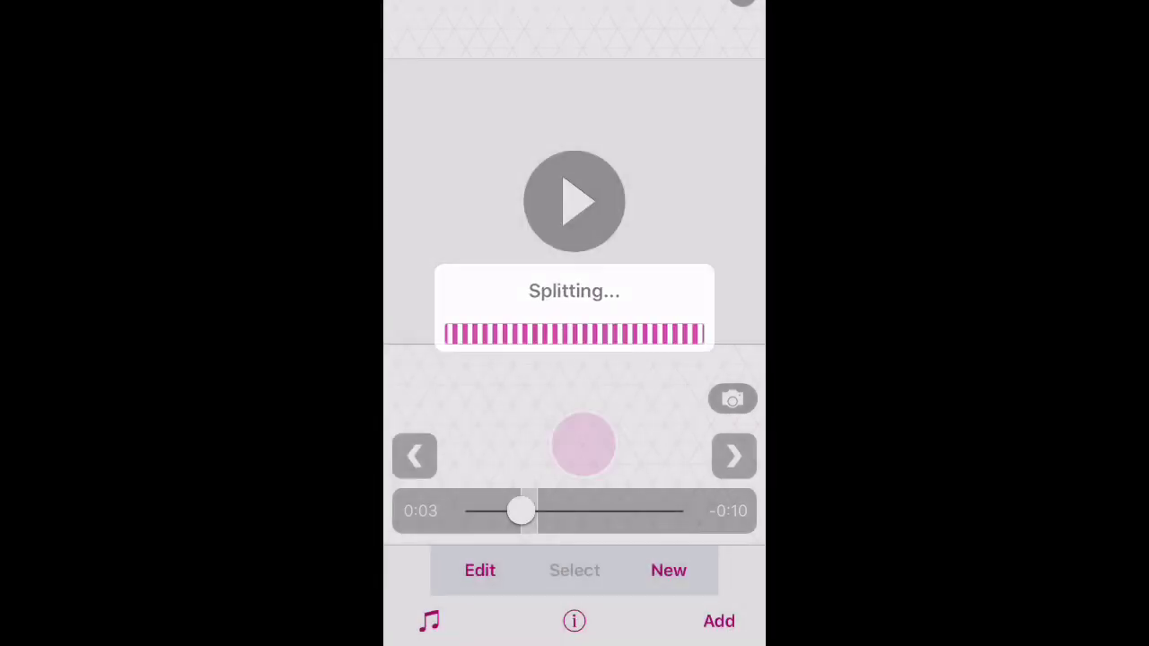
{"action": "left_click", "coordinate": [557, 174]}
{"action": "left_click", "coordinate": [669, 570]}
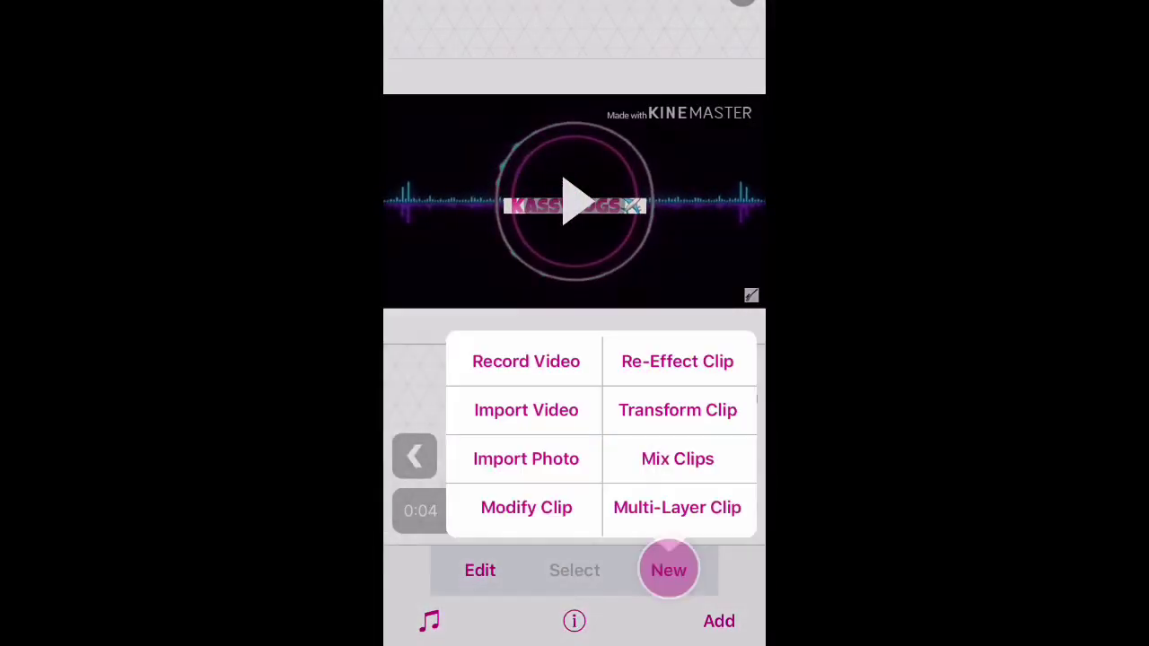
{"action": "left_click", "coordinate": [719, 361]}
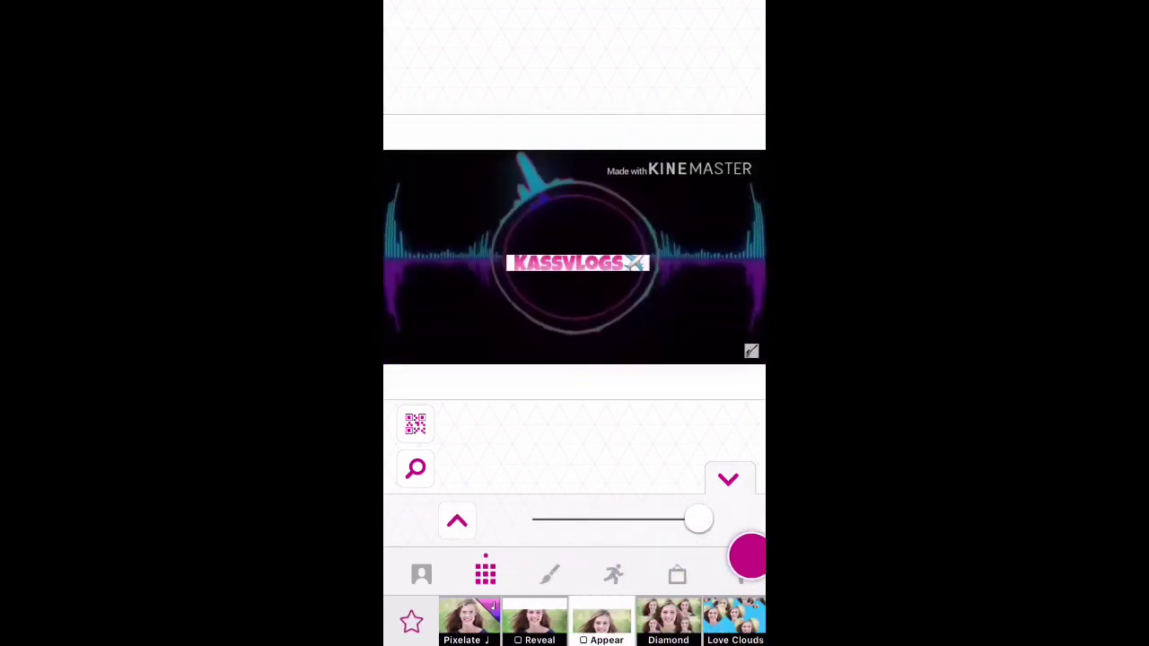
Step: Try the Reveal and Music Distort effects, raising Music Distort's intensity
{"action": "left_click", "coordinate": [535, 620]}
{"action": "mouse_move", "coordinate": [541, 621]}
{"action": "left_mouse_down"}
{"action": "mouse_move", "coordinate": [752, 619]}
{"action": "mouse_move", "coordinate": [569, 628]}
{"action": "left_mouse_up"}
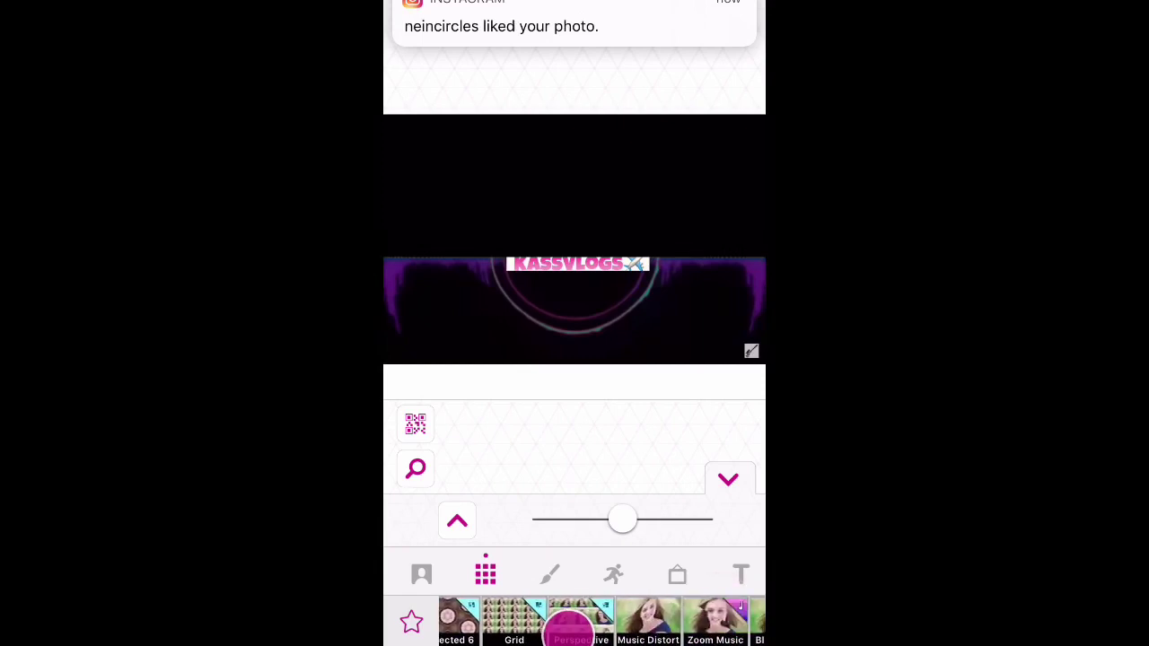
{"action": "left_click", "coordinate": [601, 619]}
{"action": "left_click_drag", "start_coordinate": [622, 520], "coordinate": [688, 520]}
{"action": "left_click", "coordinate": [733, 474]}
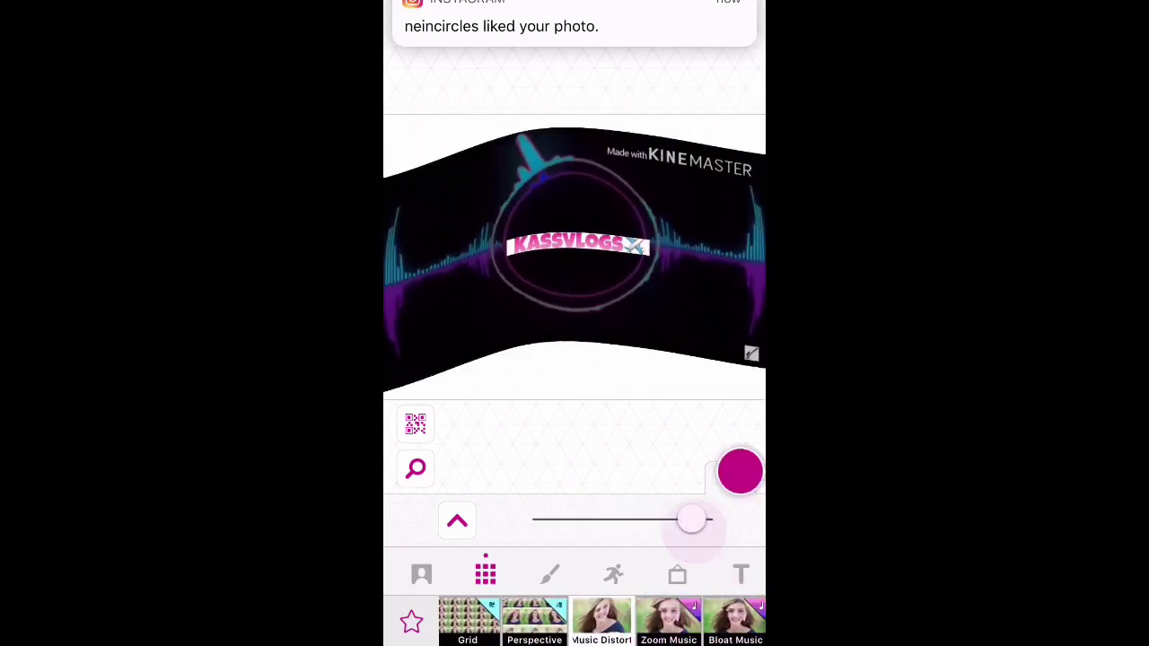
{"action": "left_click", "coordinate": [468, 573]}
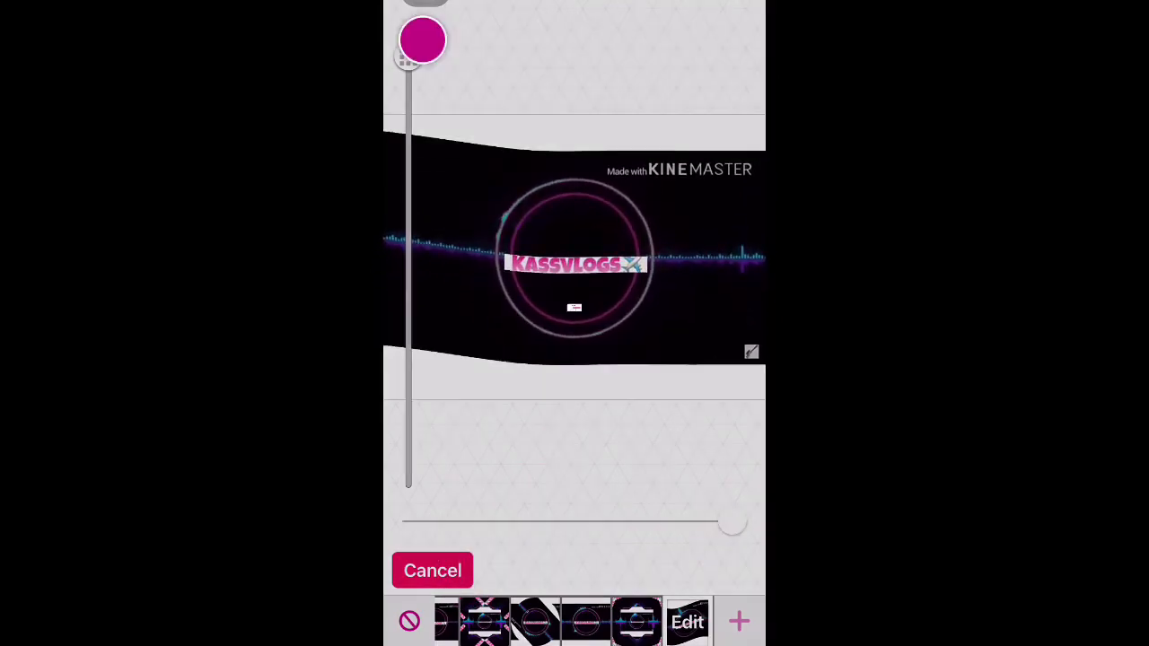
Step: Return to about 0:02 and apply a faded effect at lowered intensity
{"action": "left_click_drag", "start_coordinate": [520, 511], "coordinate": [498, 511]}
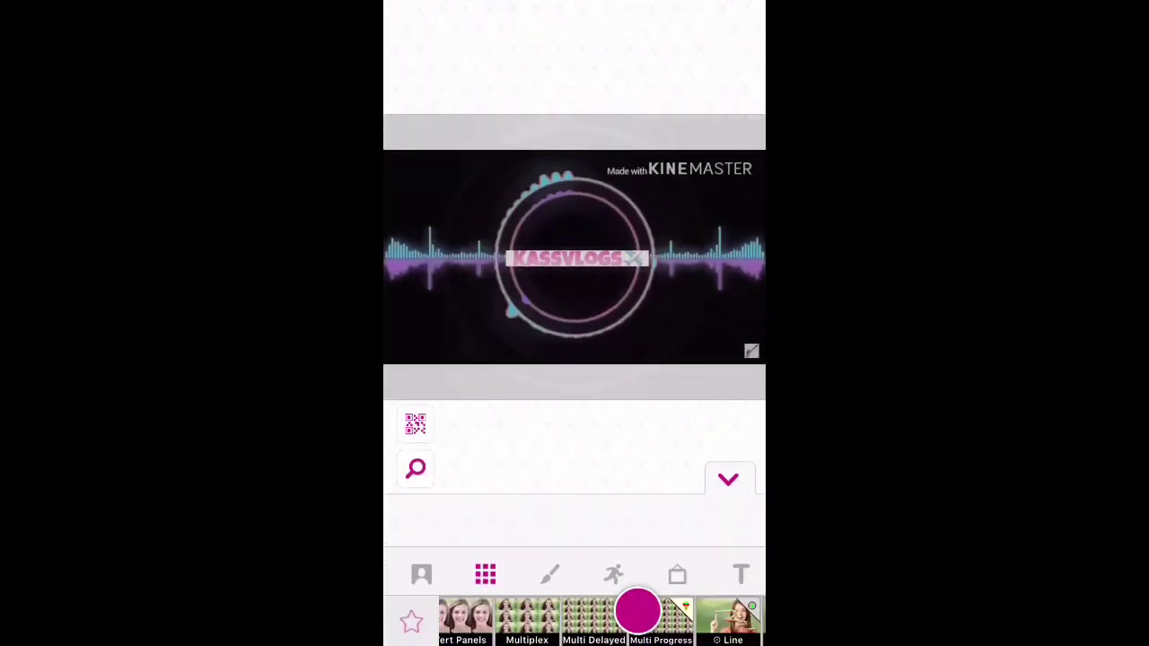
{"action": "left_click_drag", "start_coordinate": [739, 597], "coordinate": [590, 628]}
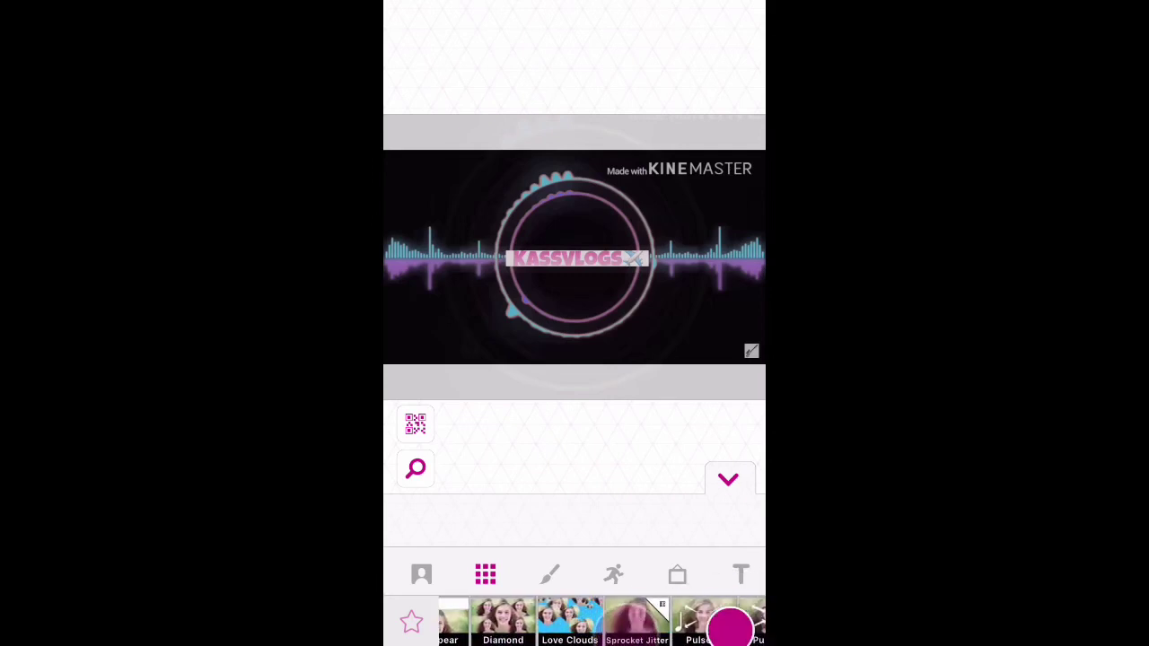
{"action": "left_click_drag", "start_coordinate": [731, 625], "coordinate": [628, 628]}
{"action": "left_click_drag", "start_coordinate": [708, 629], "coordinate": [647, 629]}
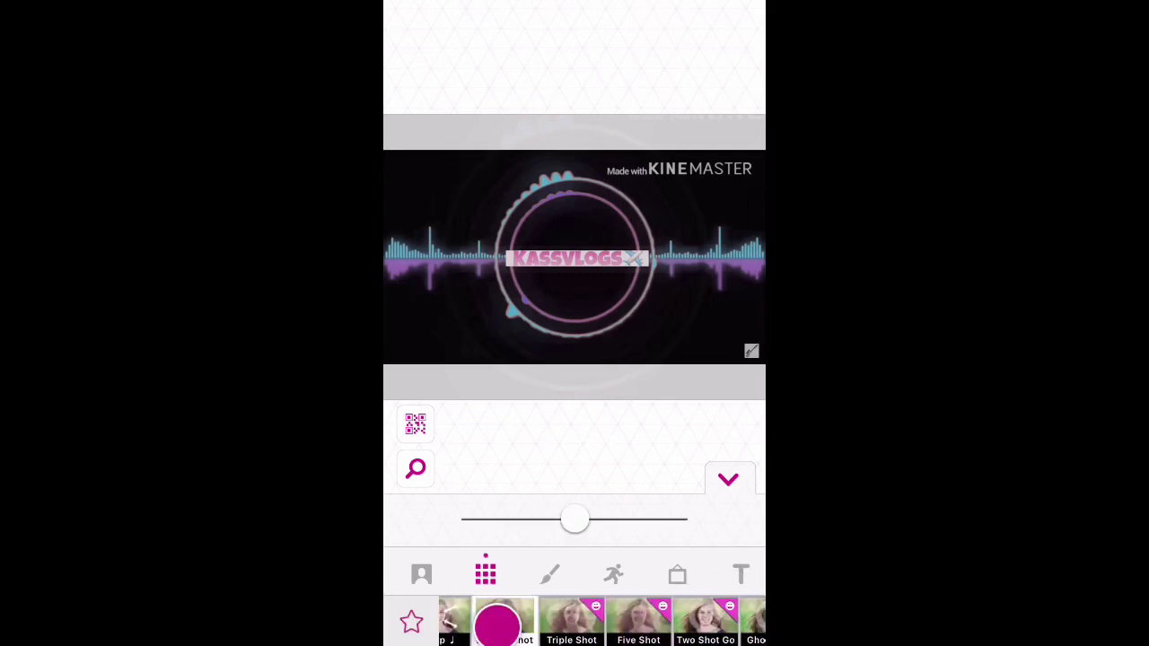
{"action": "left_click_drag", "start_coordinate": [497, 624], "coordinate": [596, 626]}
{"action": "mouse_move", "coordinate": [574, 519]}
{"action": "left_mouse_down"}
{"action": "mouse_move", "coordinate": [598, 526]}
{"action": "mouse_move", "coordinate": [523, 541]}
{"action": "mouse_move", "coordinate": [497, 520]}
{"action": "left_mouse_up"}
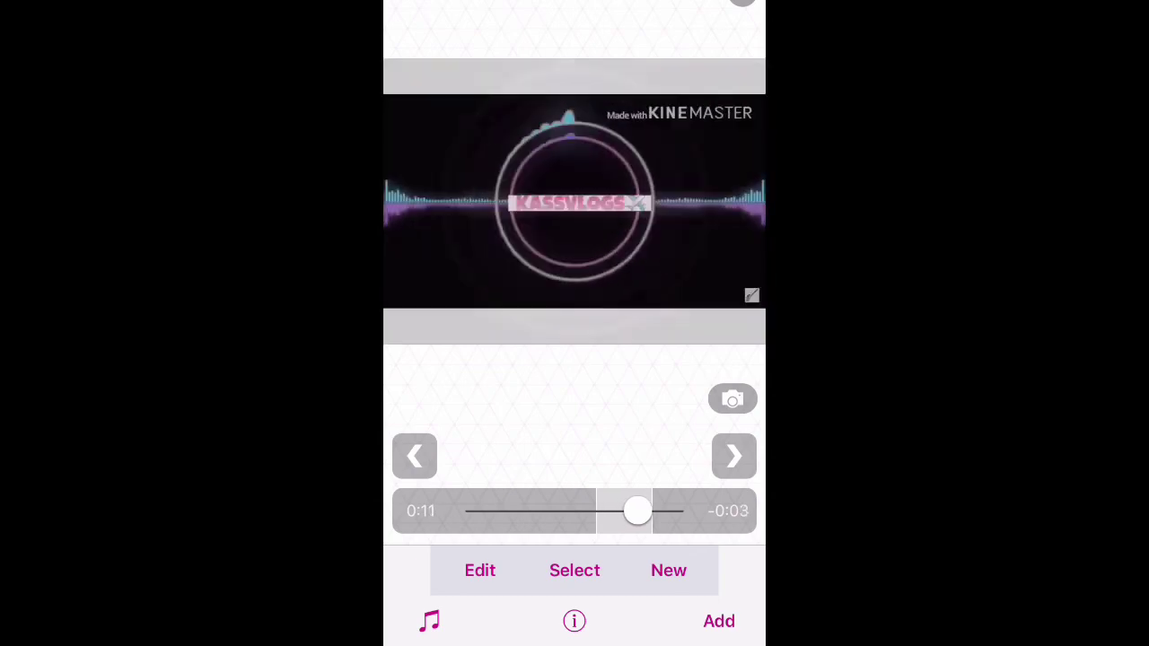
Step: Re-effect the hexagon scene with the second, muted filter to grey its pink border
{"action": "left_click", "coordinate": [684, 560]}
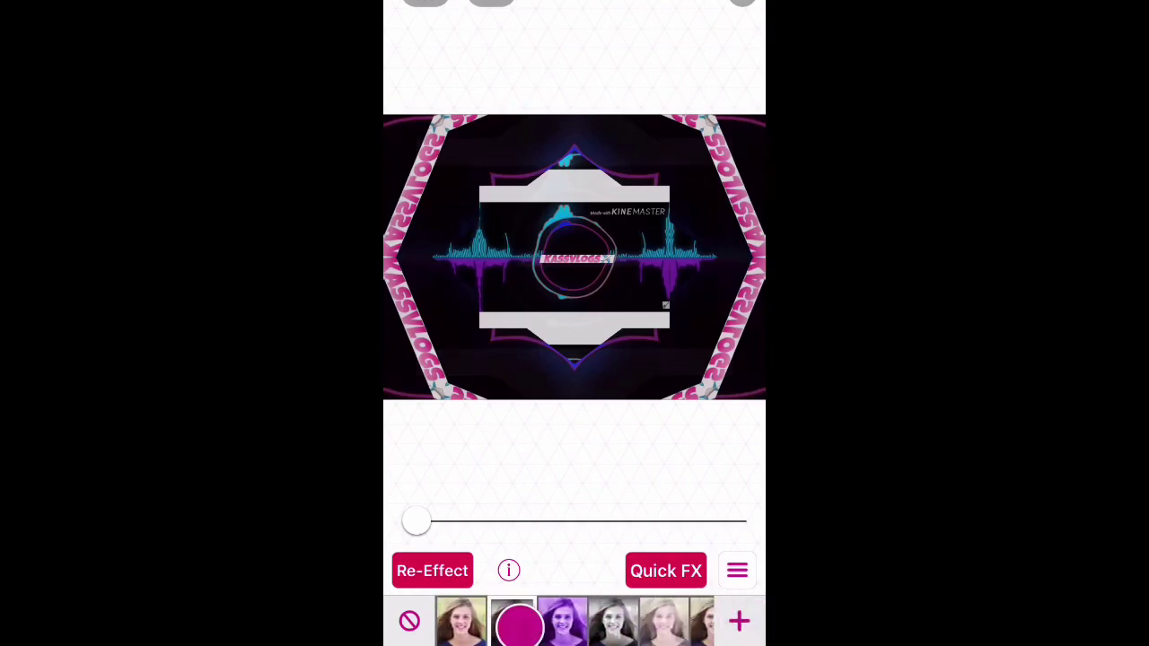
{"action": "left_click", "coordinate": [519, 625]}
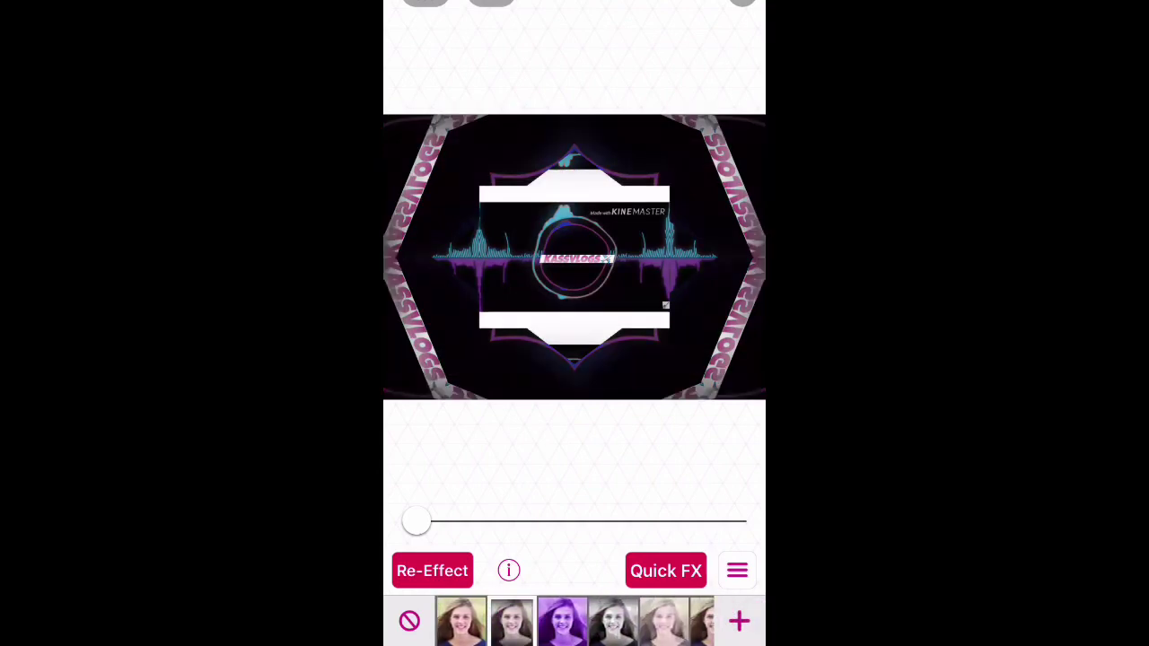
{"action": "left_click", "coordinate": [420, 571]}
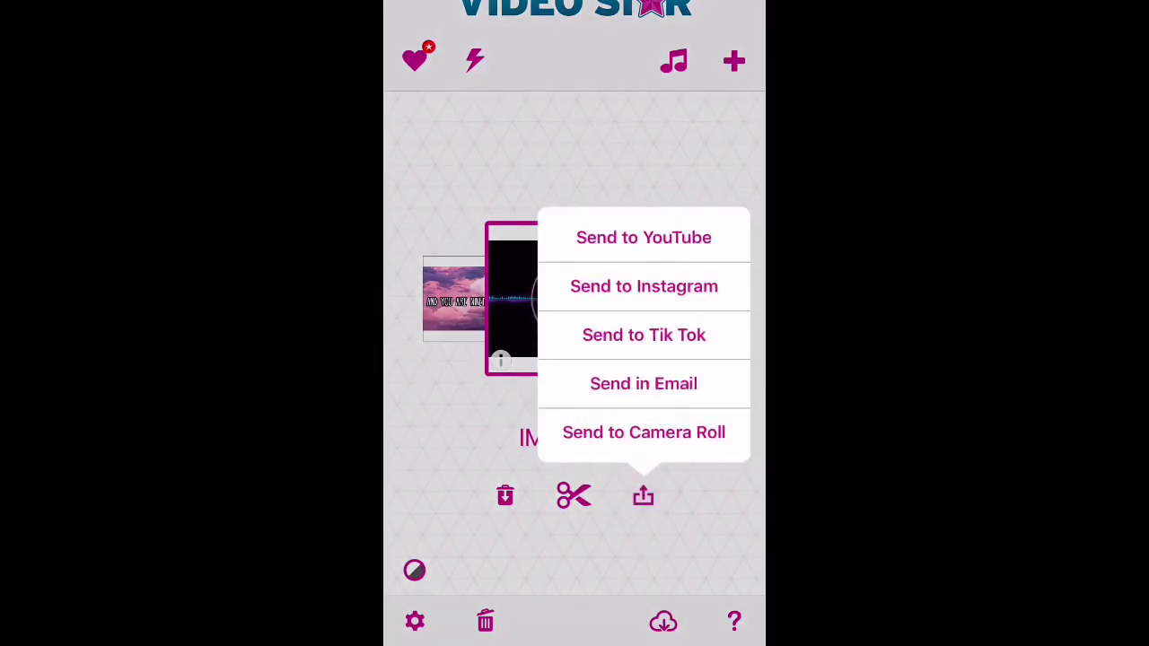
Step: Send the finished KASSVLOGS intro to the Camera Roll
{"action": "left_click", "coordinate": [570, 435]}
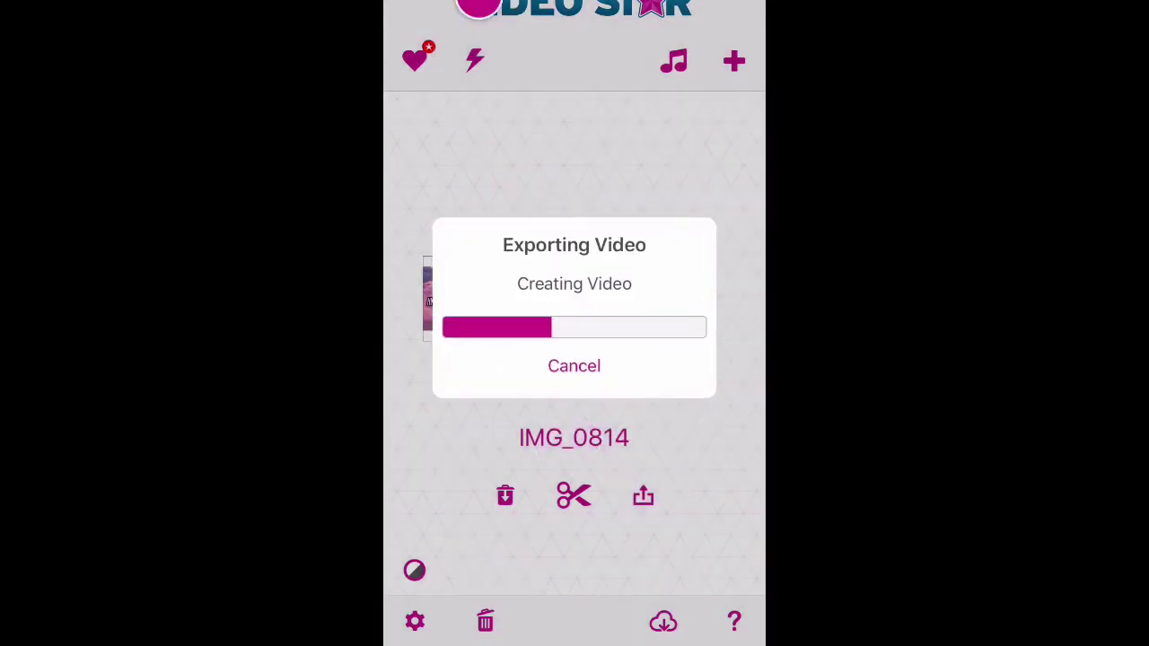